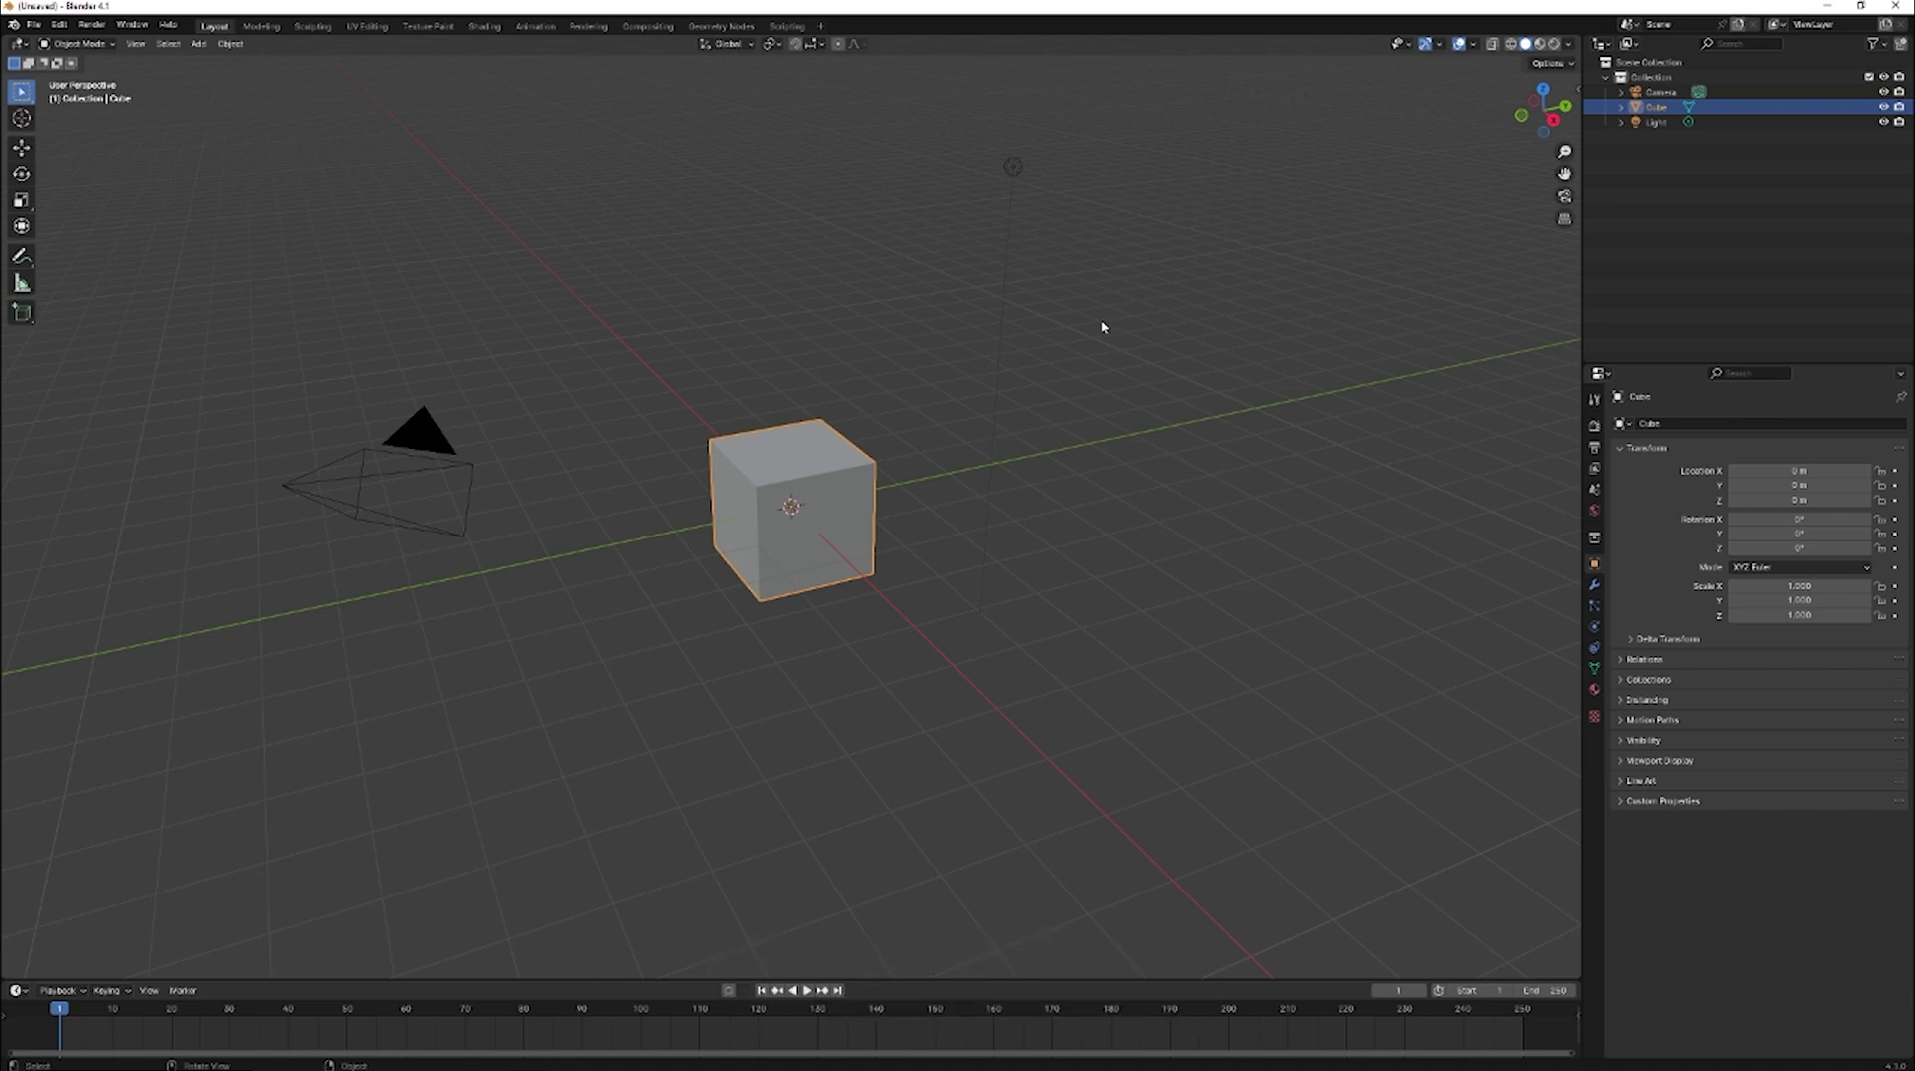
Delete the default cube, camera and light.
drag(1101, 120, 222, 736)
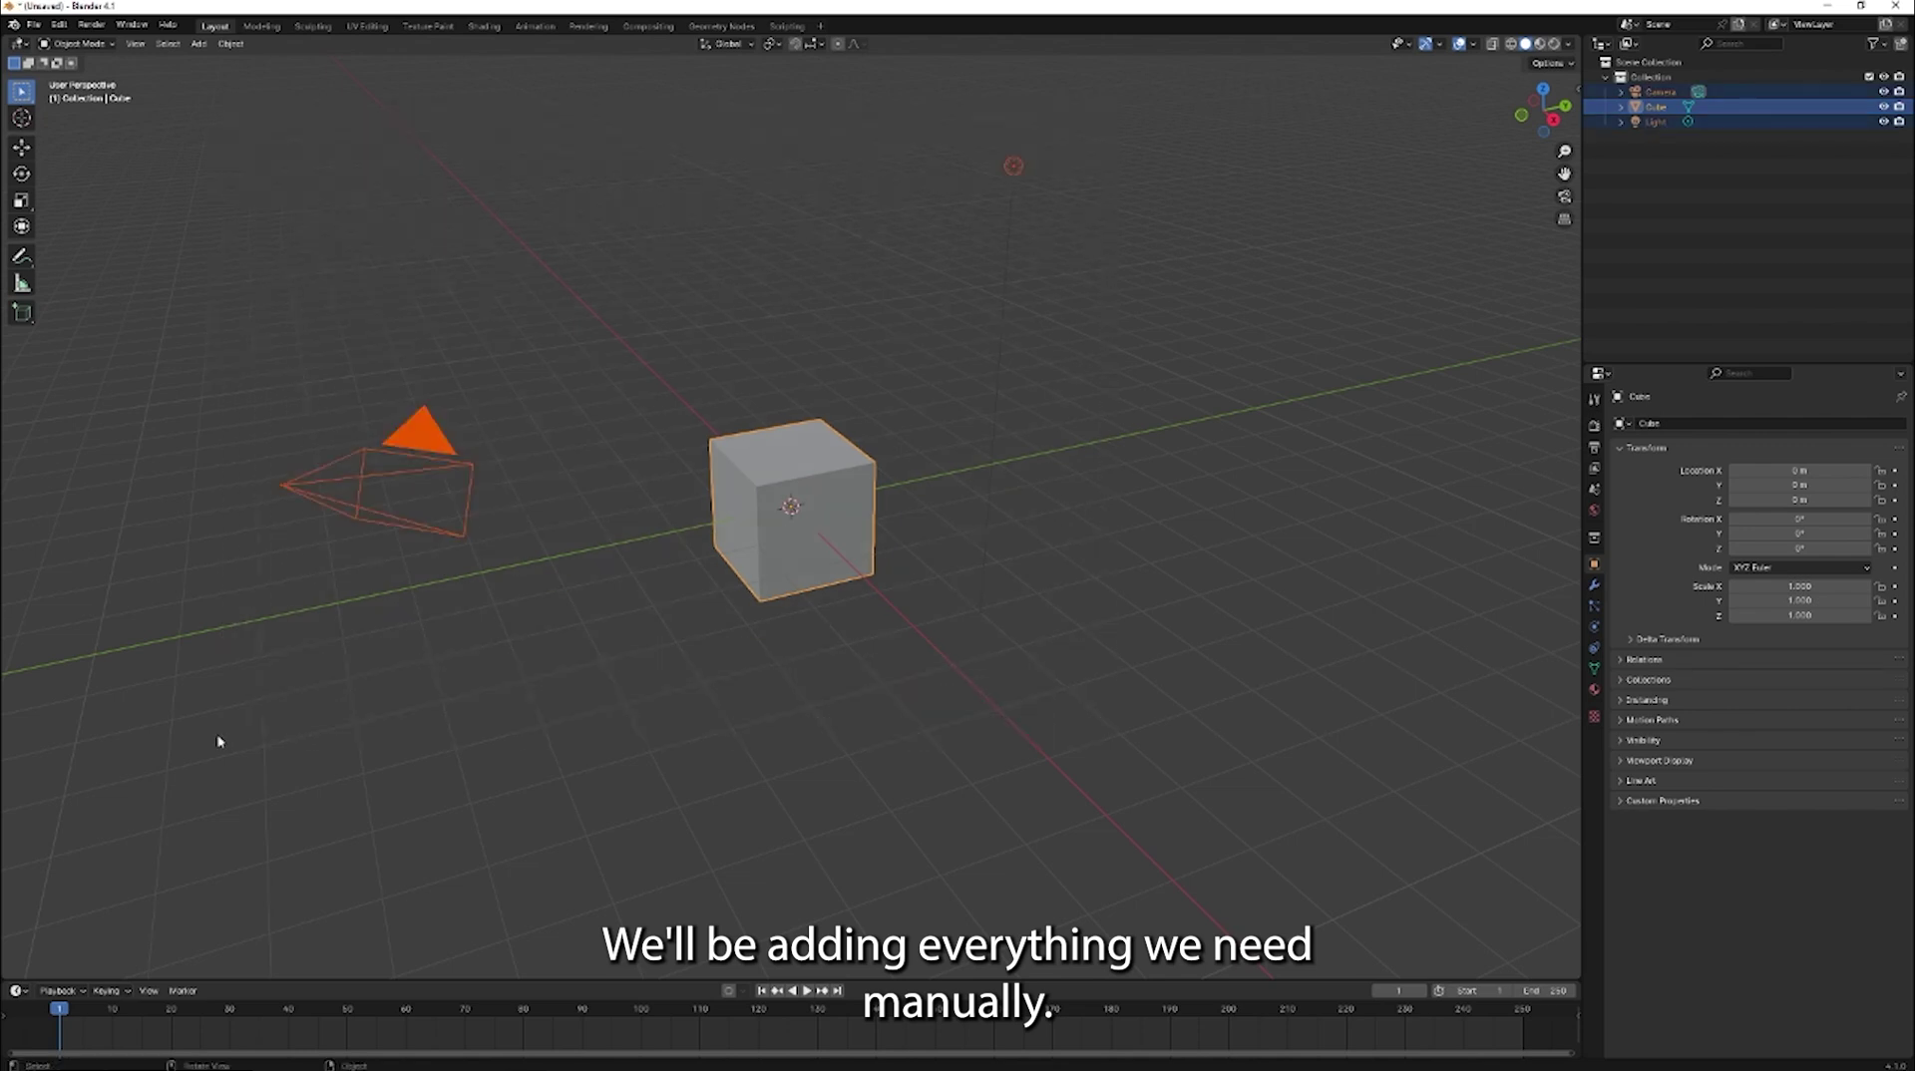
key(x)
click(611, 364)
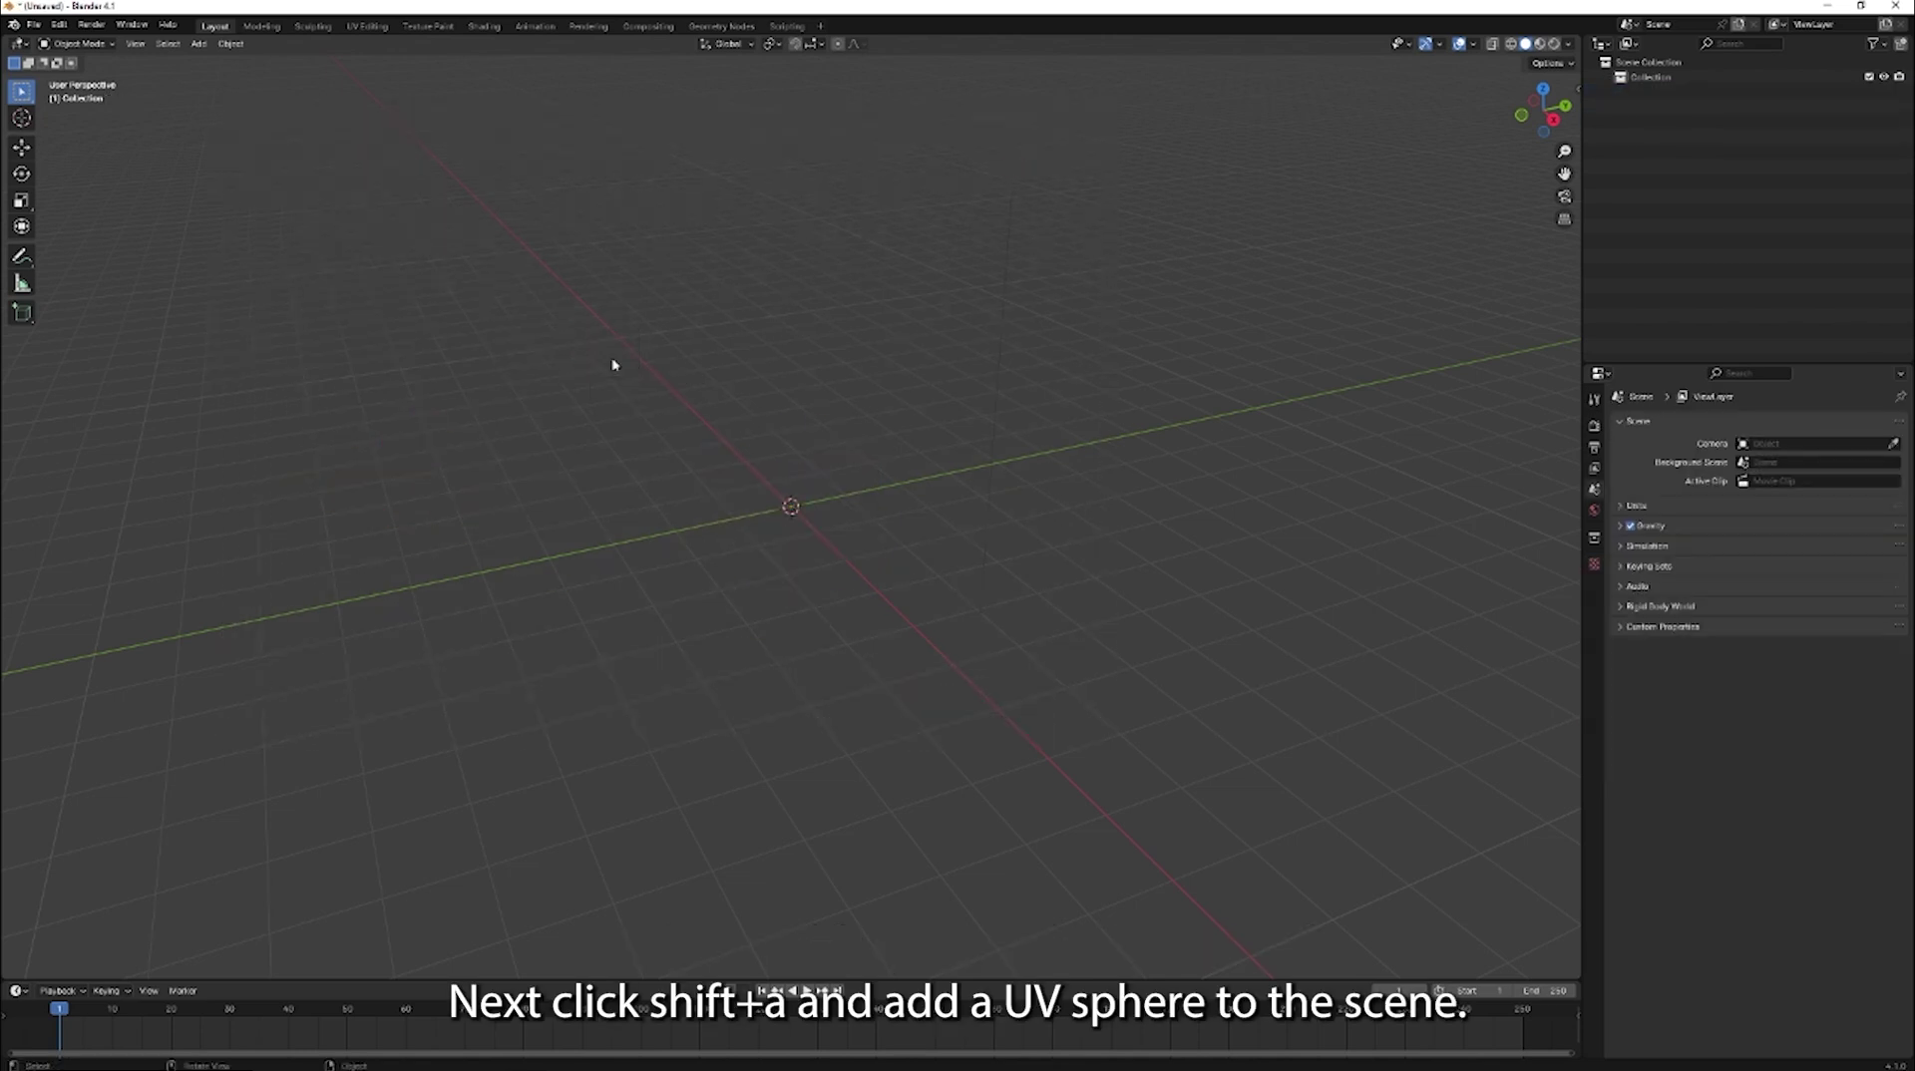
Add a UV sphere at the scene origin.
key(shift+a)
mouse_move(613, 363)
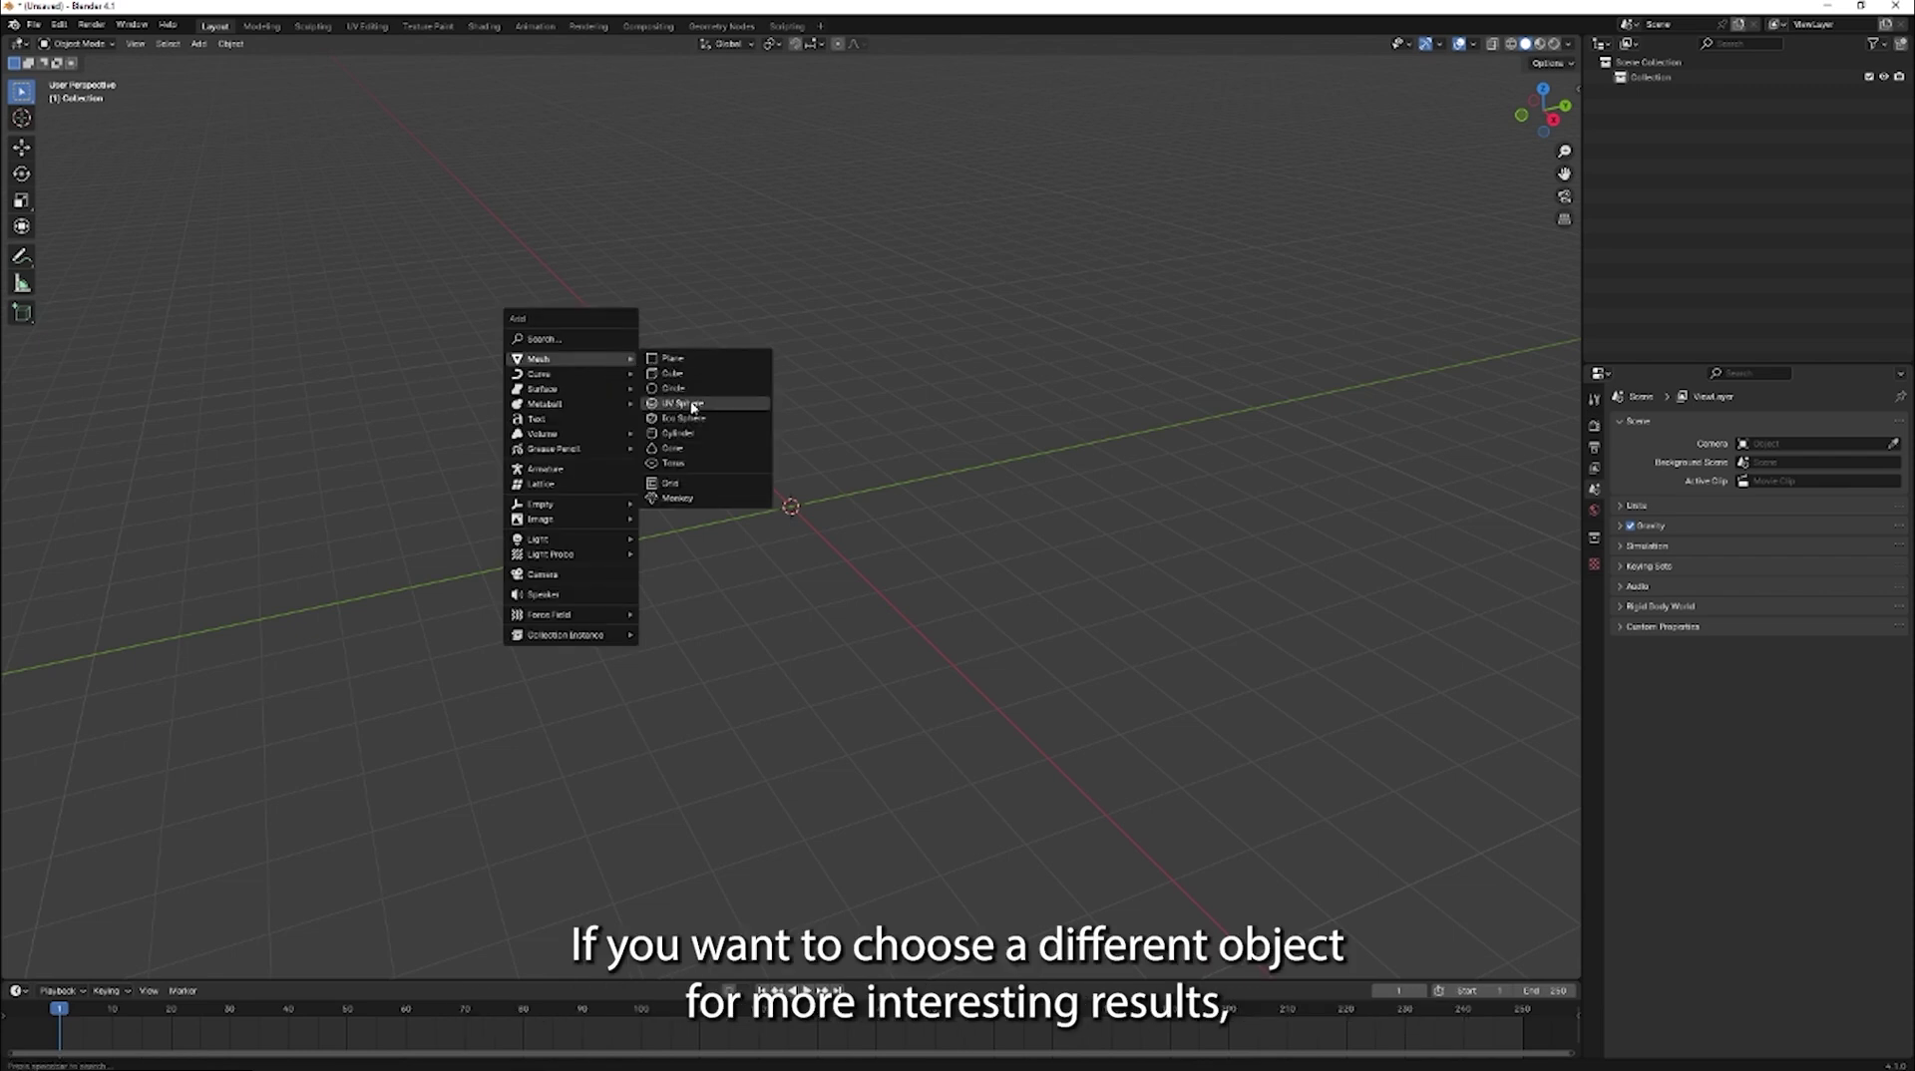
click(687, 403)
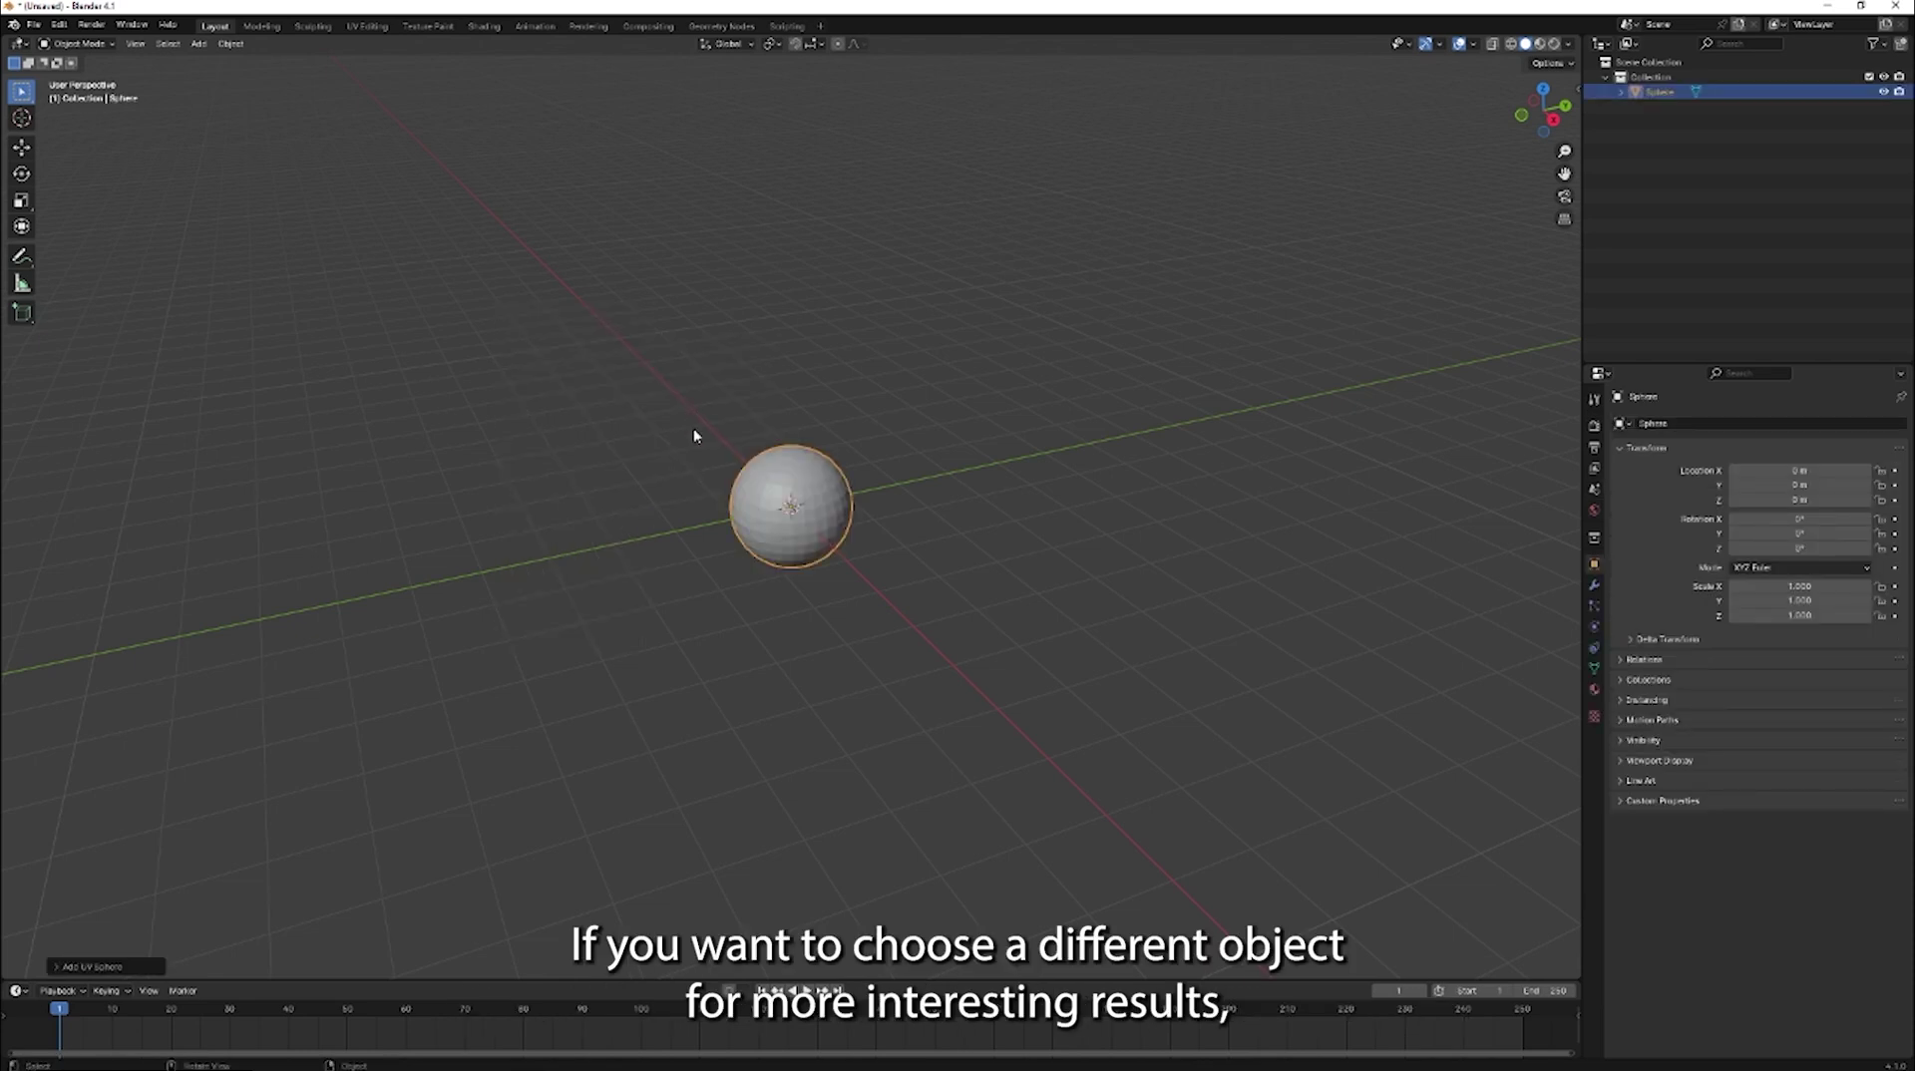
key(shift+a)
mouse_move(833, 349)
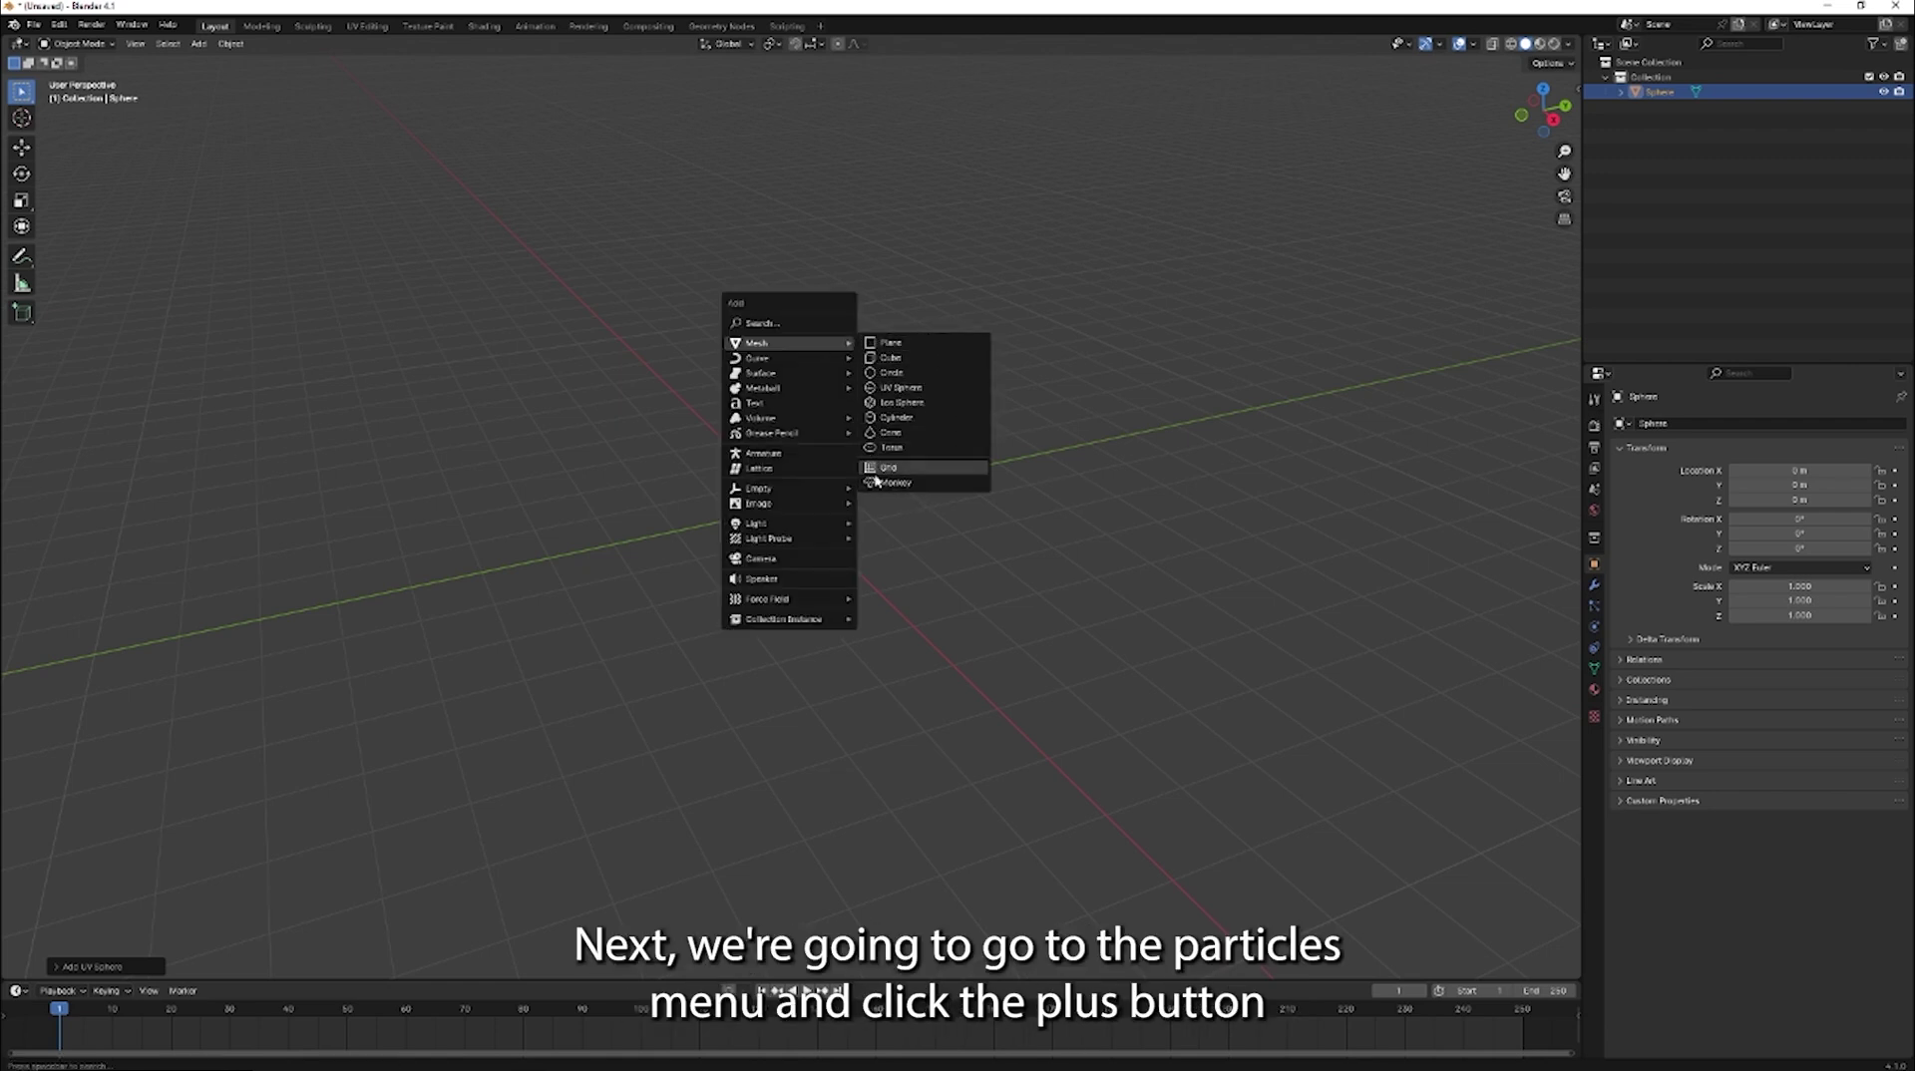
Give the sphere a new Hair particle system and reveal its advanced settings.
key(Escape)
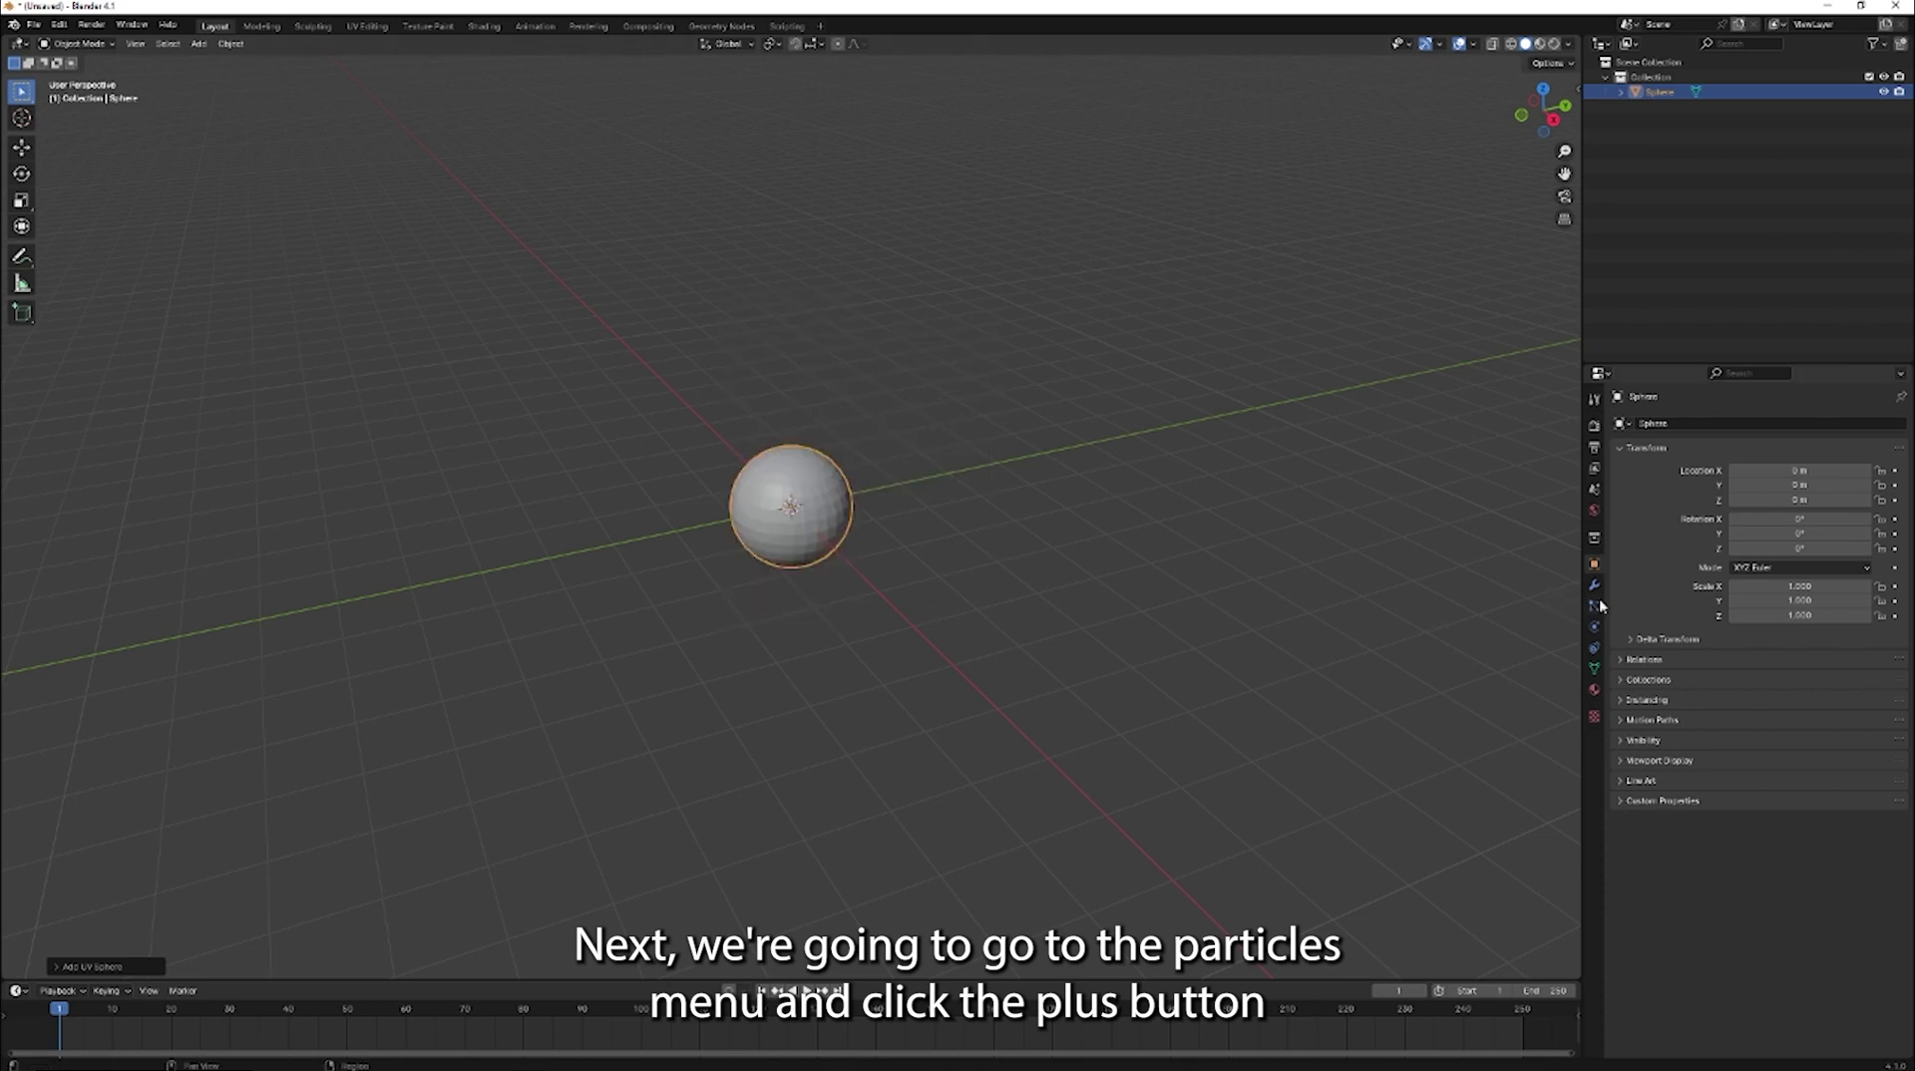
click(1595, 606)
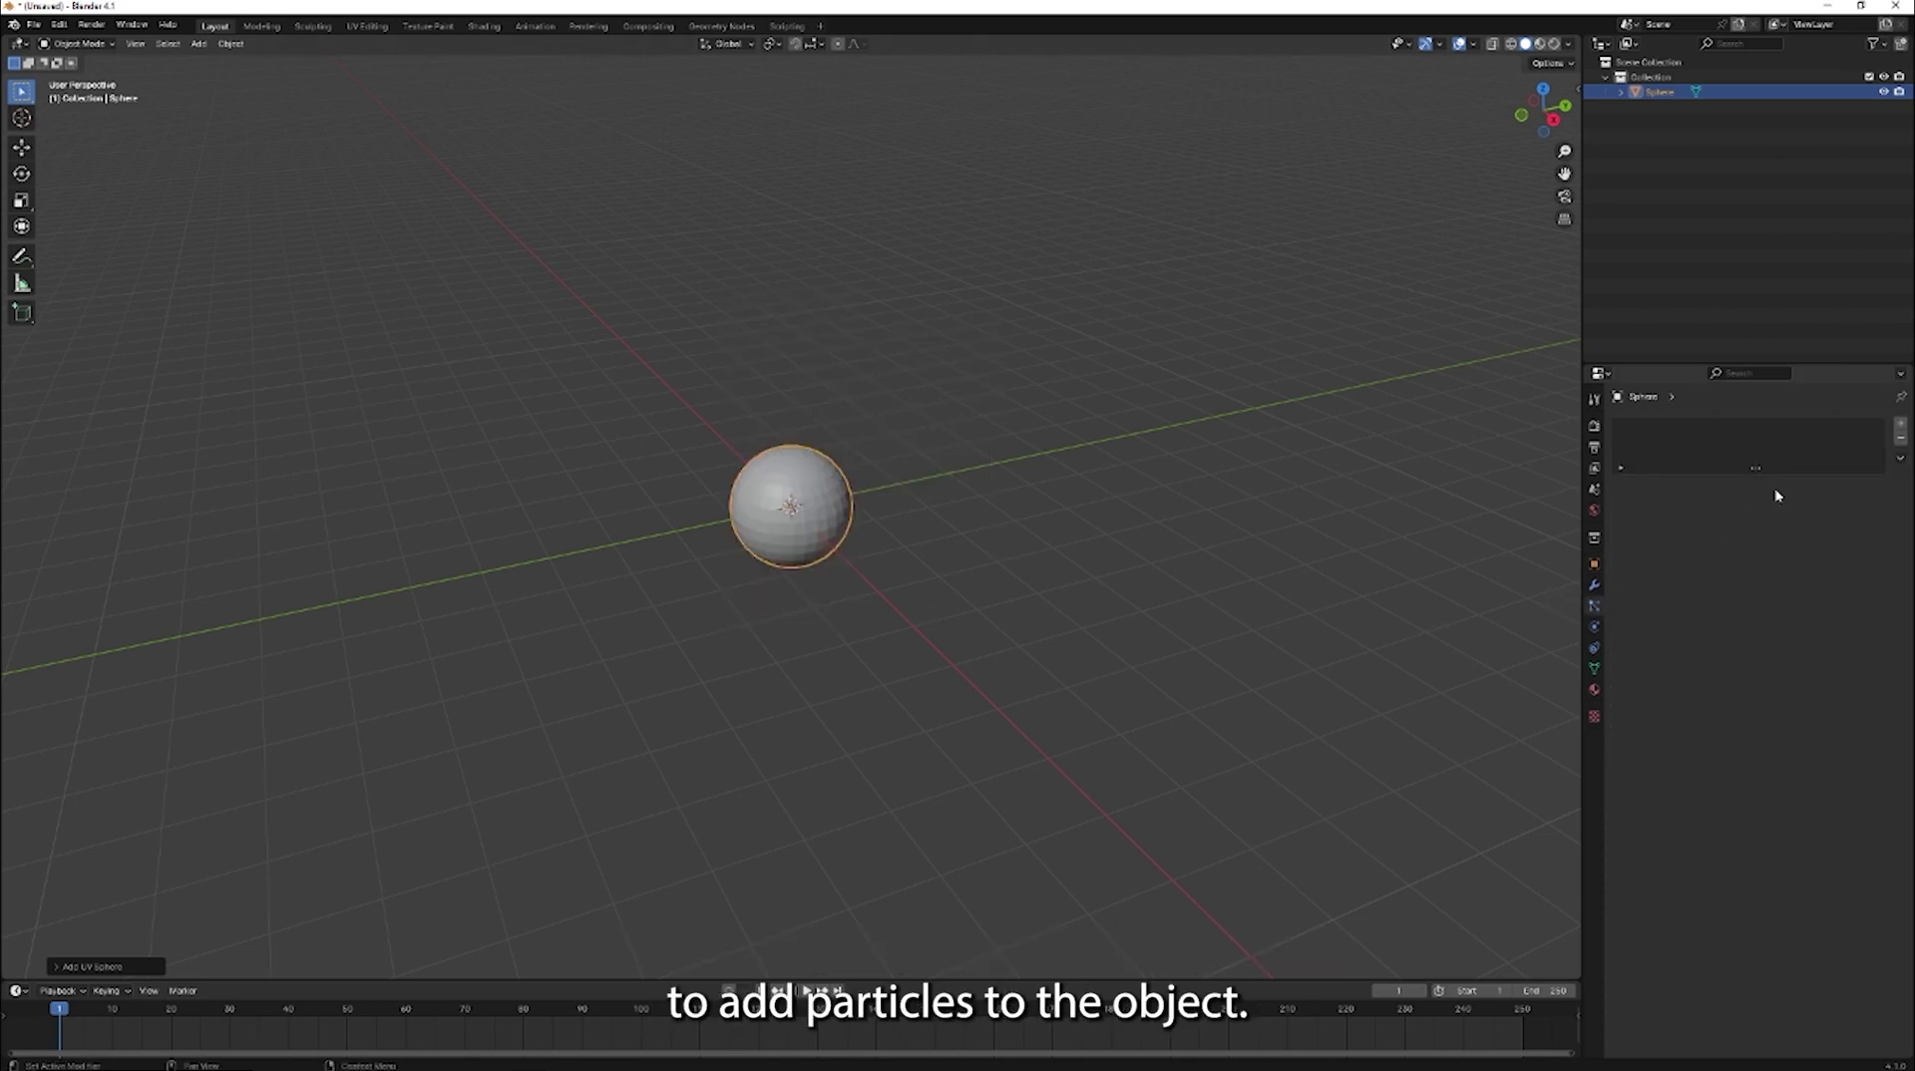
click(1901, 425)
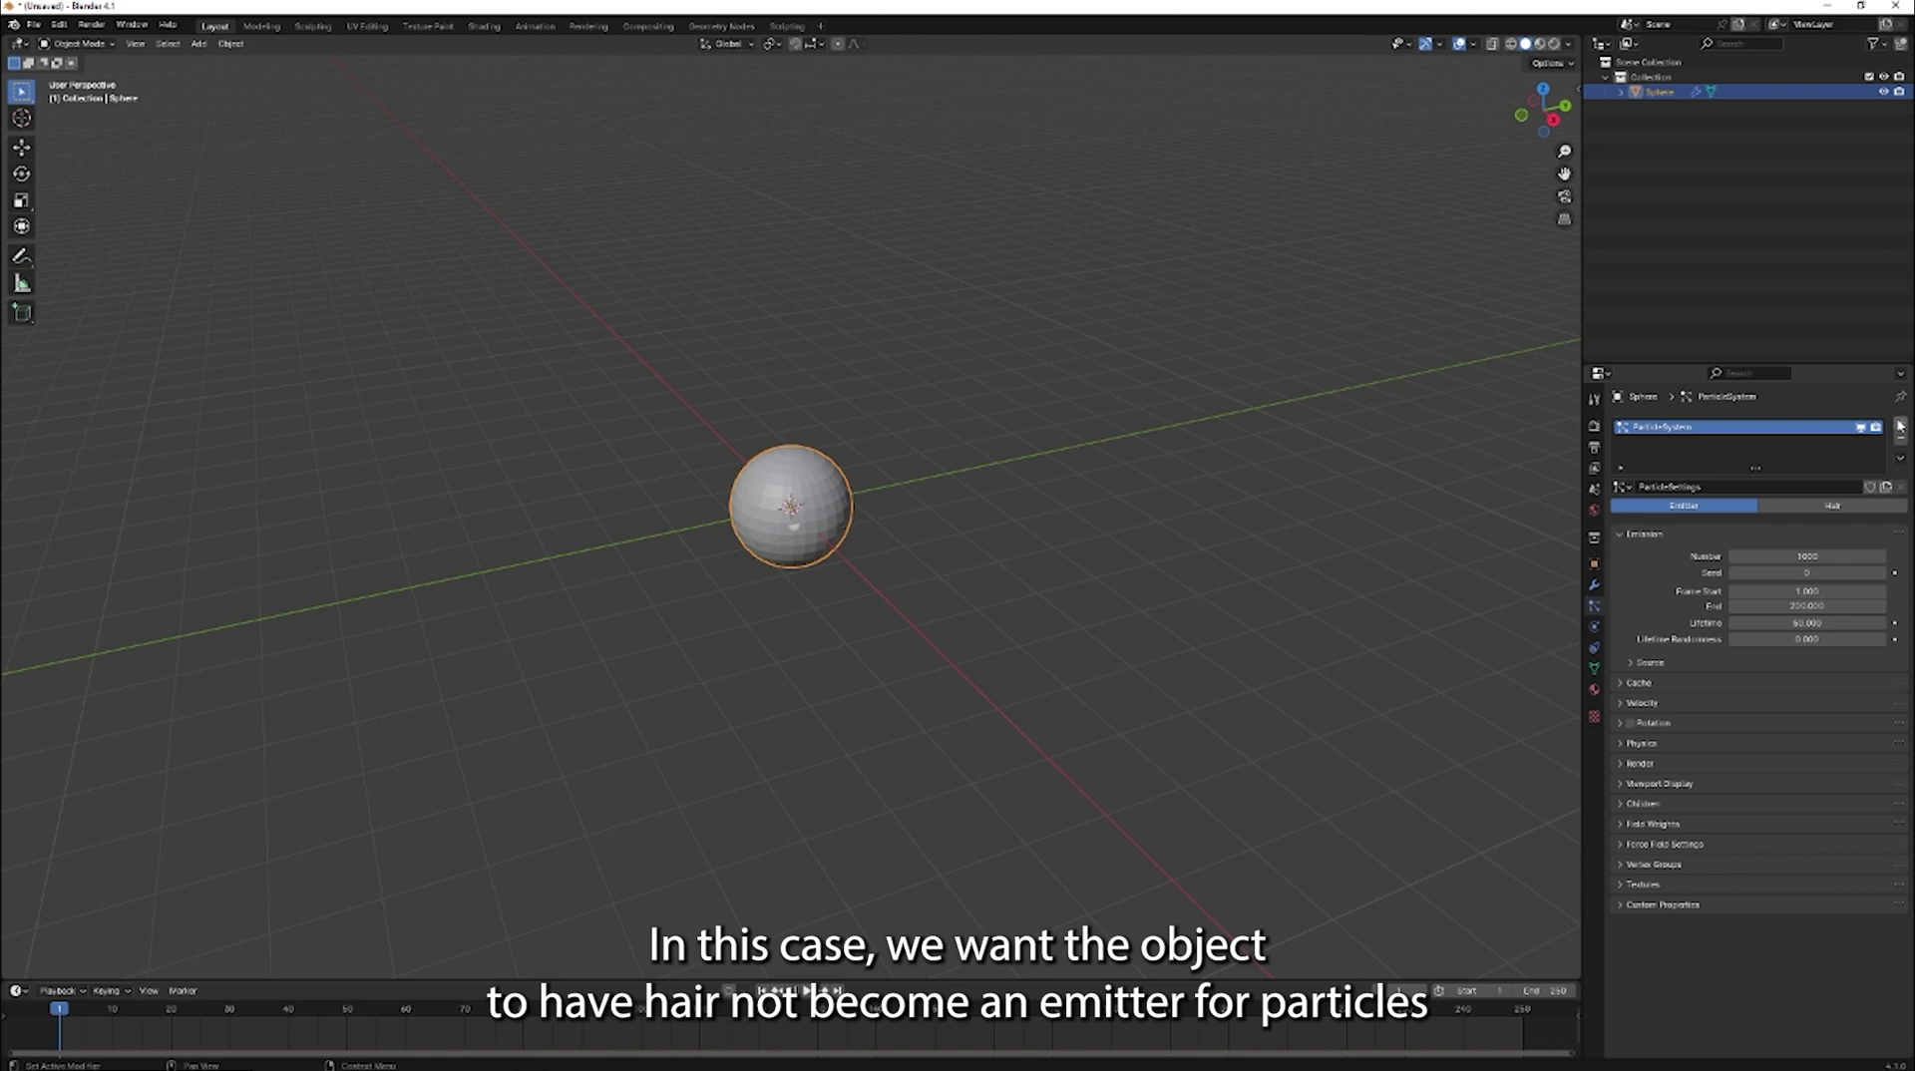
click(1834, 508)
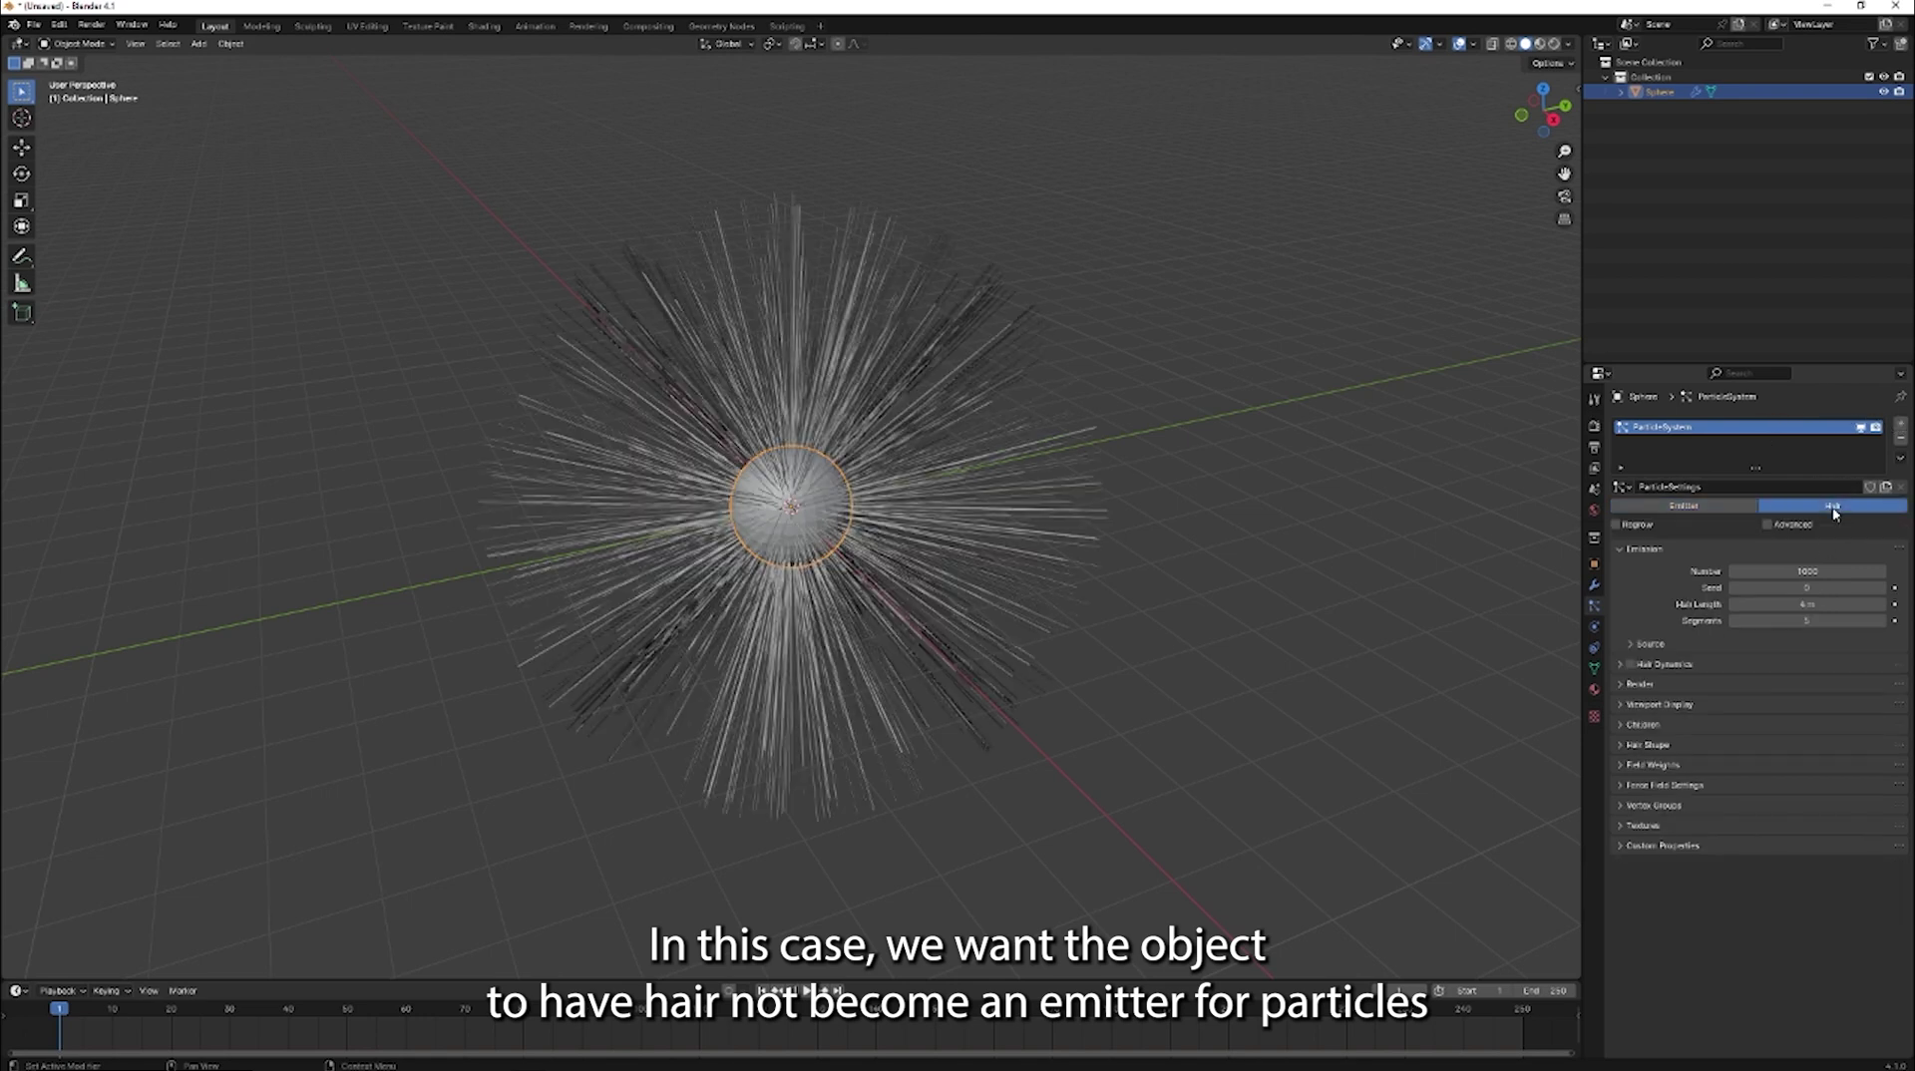
click(1769, 525)
Enable Hair Dynamics on the sphere's hair particle system.
click(1632, 665)
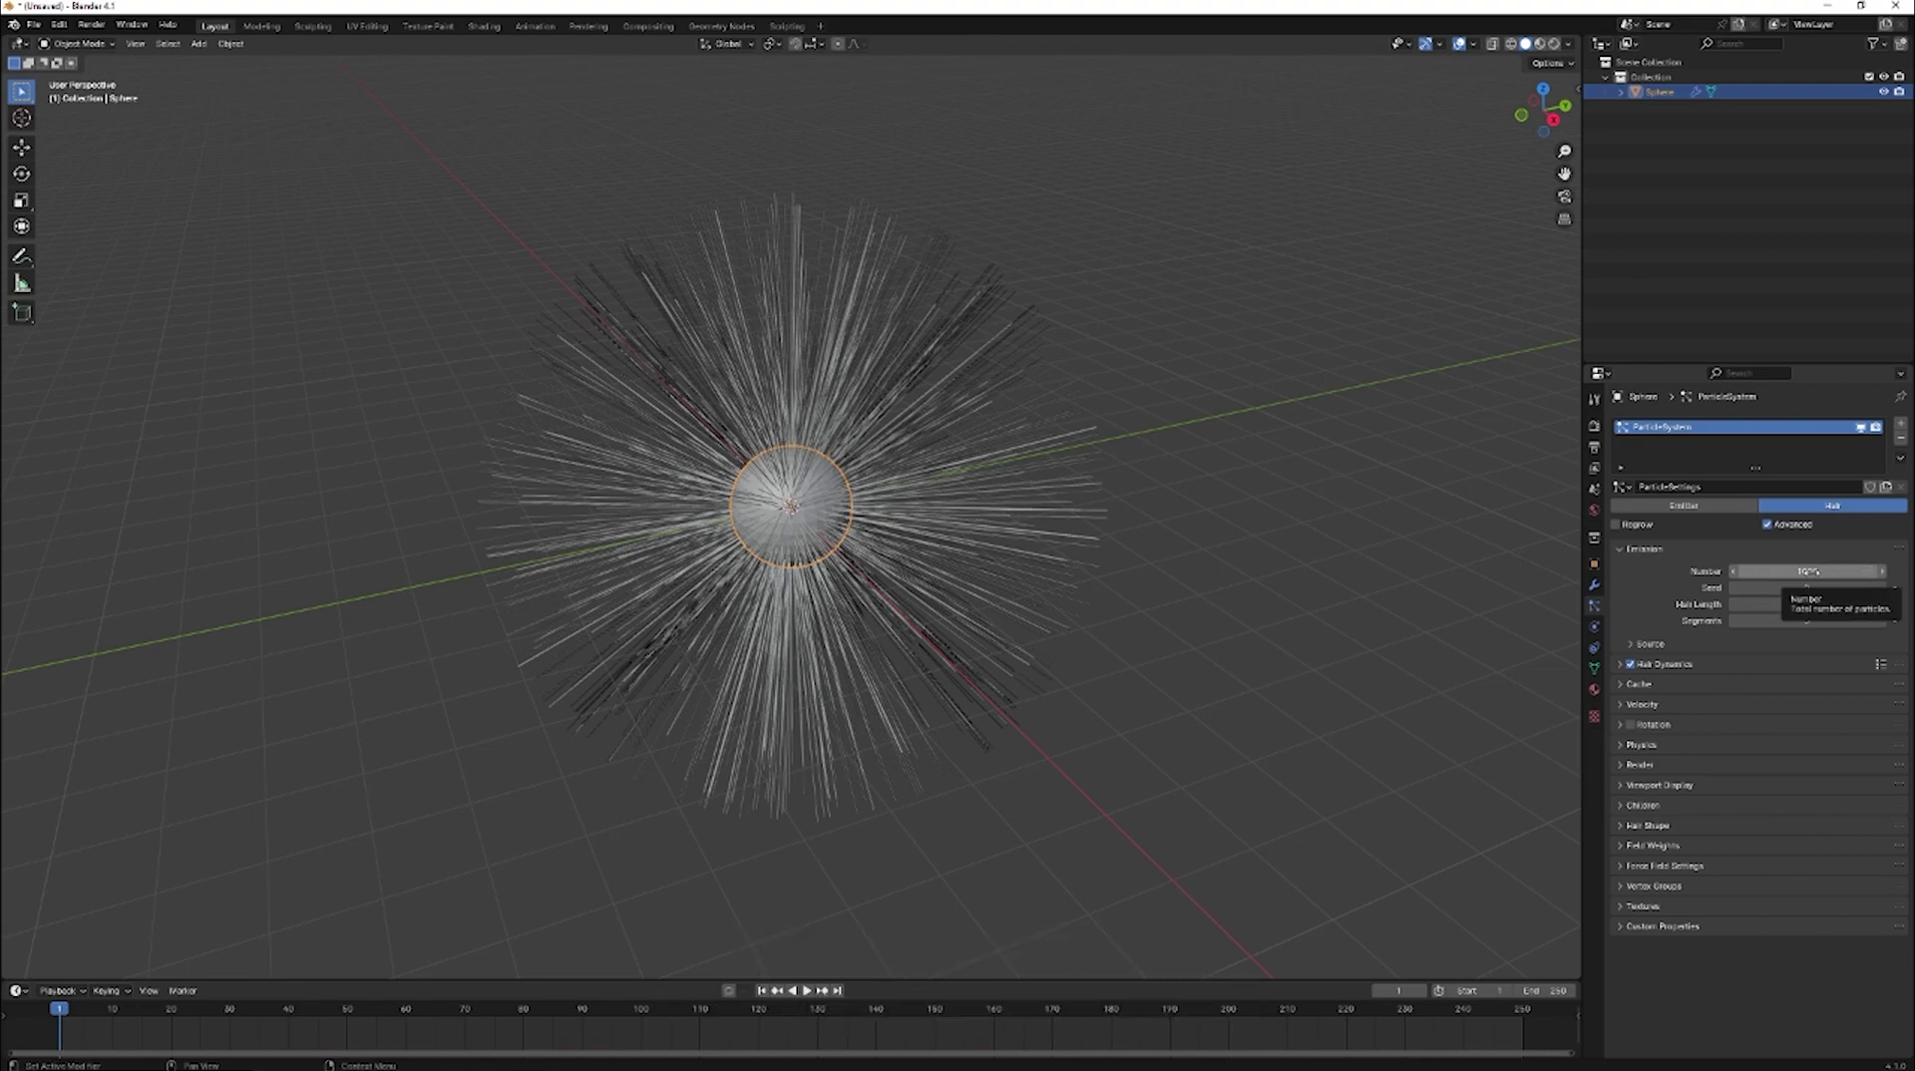
Lengthen the hair to about 4.46 m and set strand Segments to 5.
mouse_move(1399, 671)
middle_down()
mouse_move(1304, 628)
mouse_move(1171, 615)
mouse_move(1201, 709)
mouse_move(1379, 682)
middle_up()
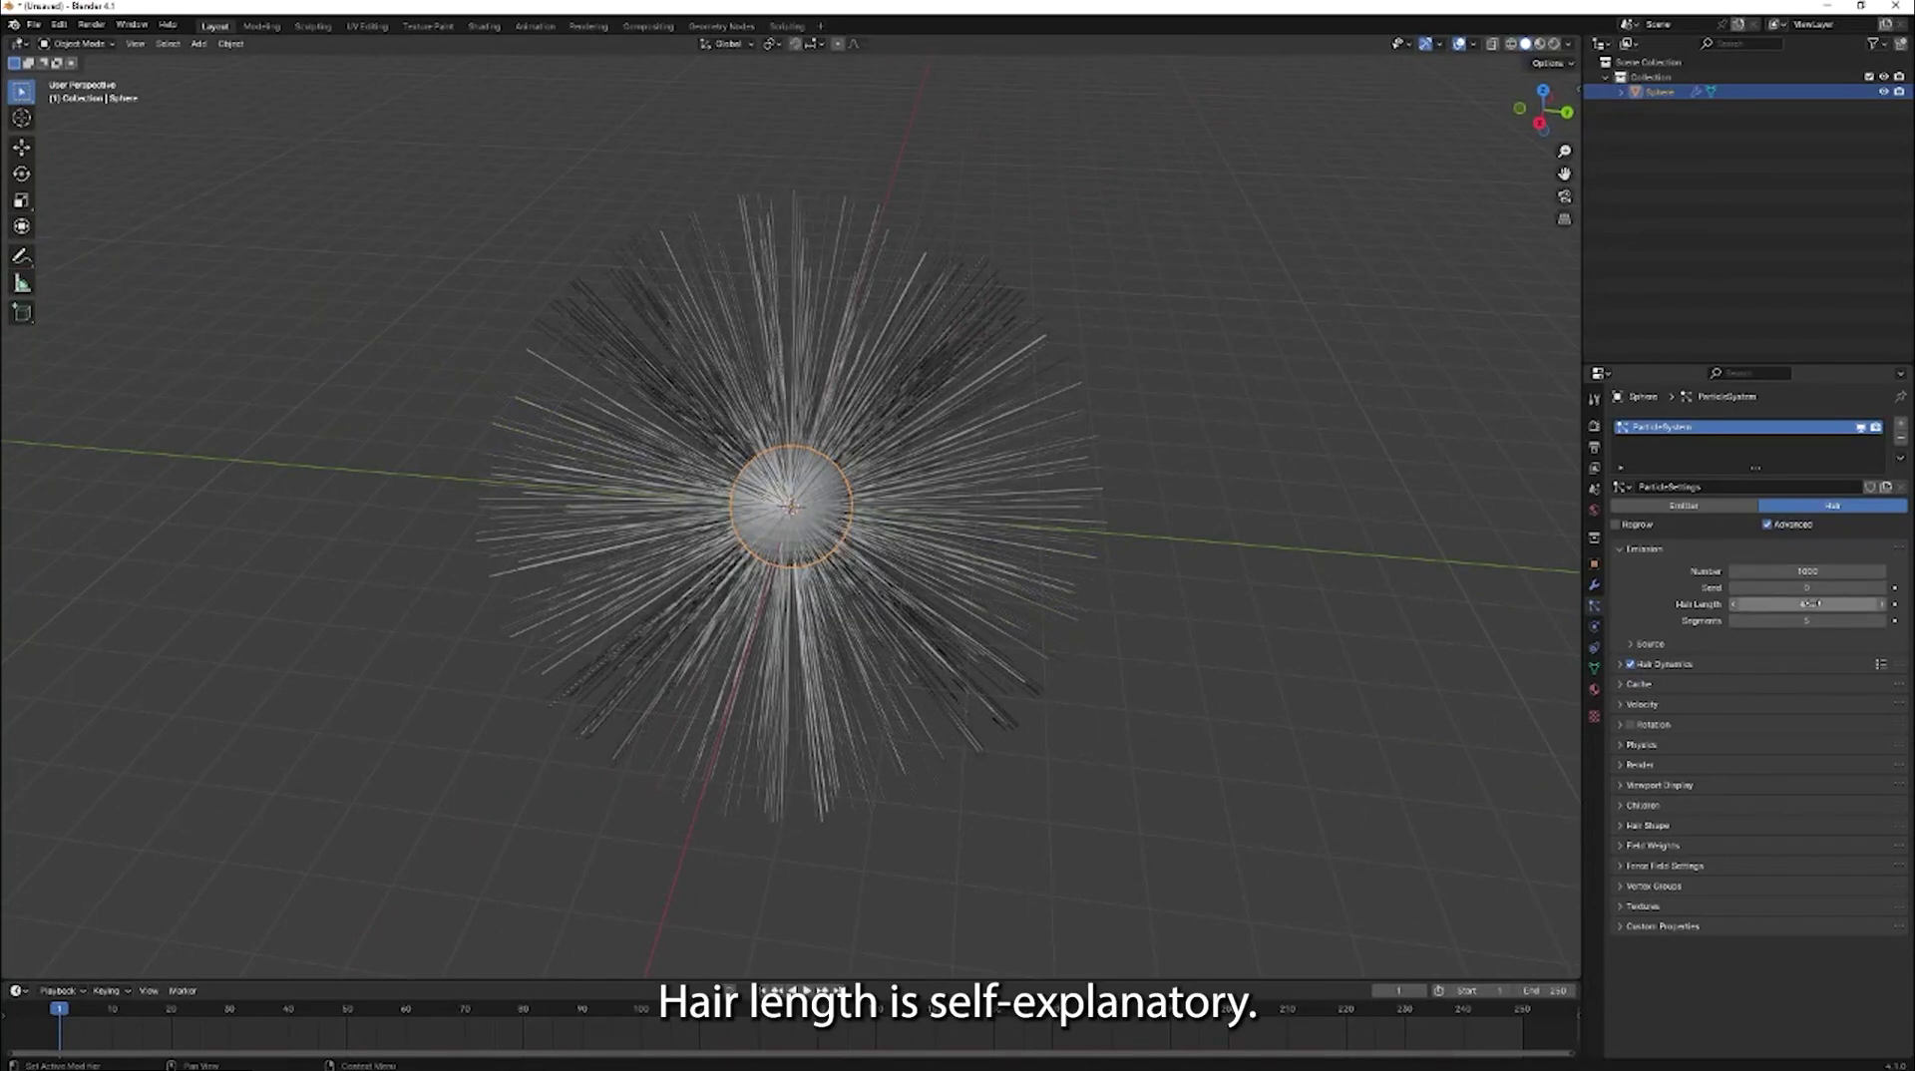
mouse_move(1808, 604)
mouse_down()
mouse_move(1756, 603)
mouse_move(1826, 603)
mouse_up()
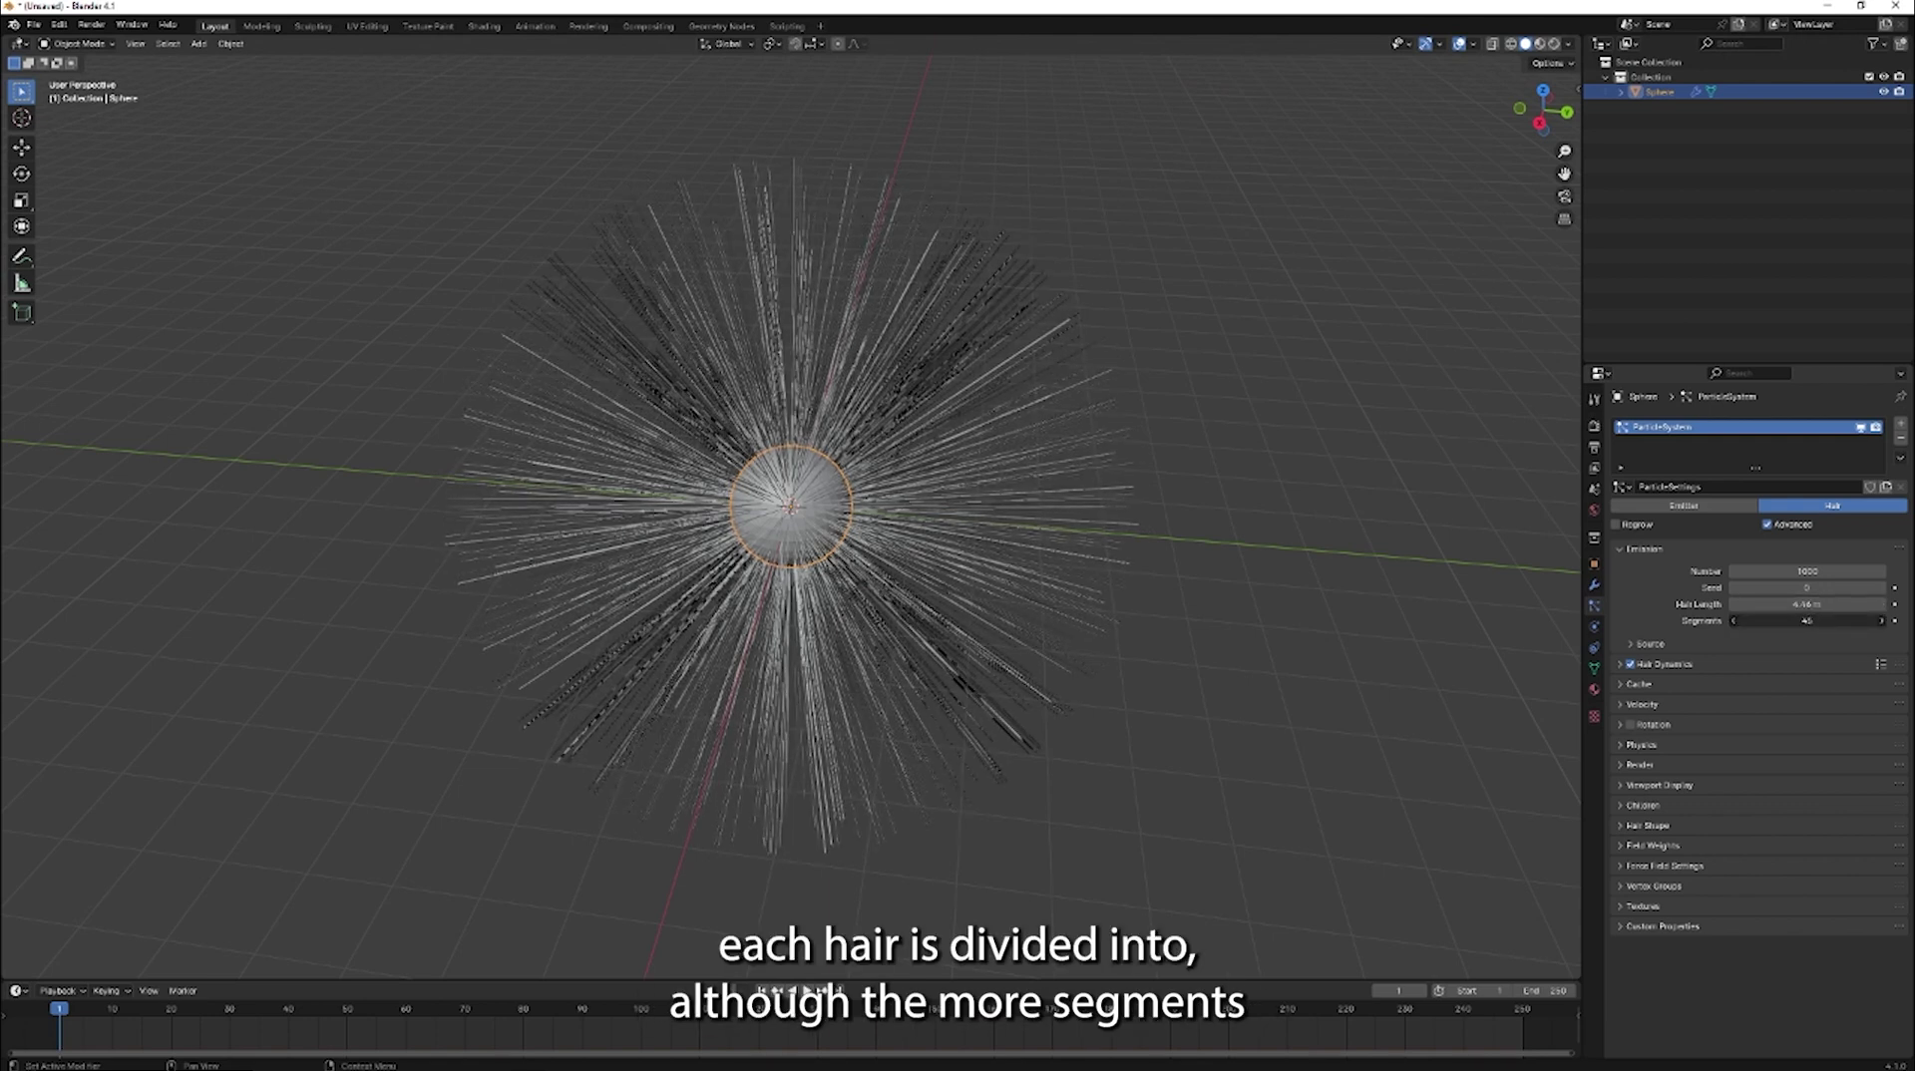
click(1813, 622)
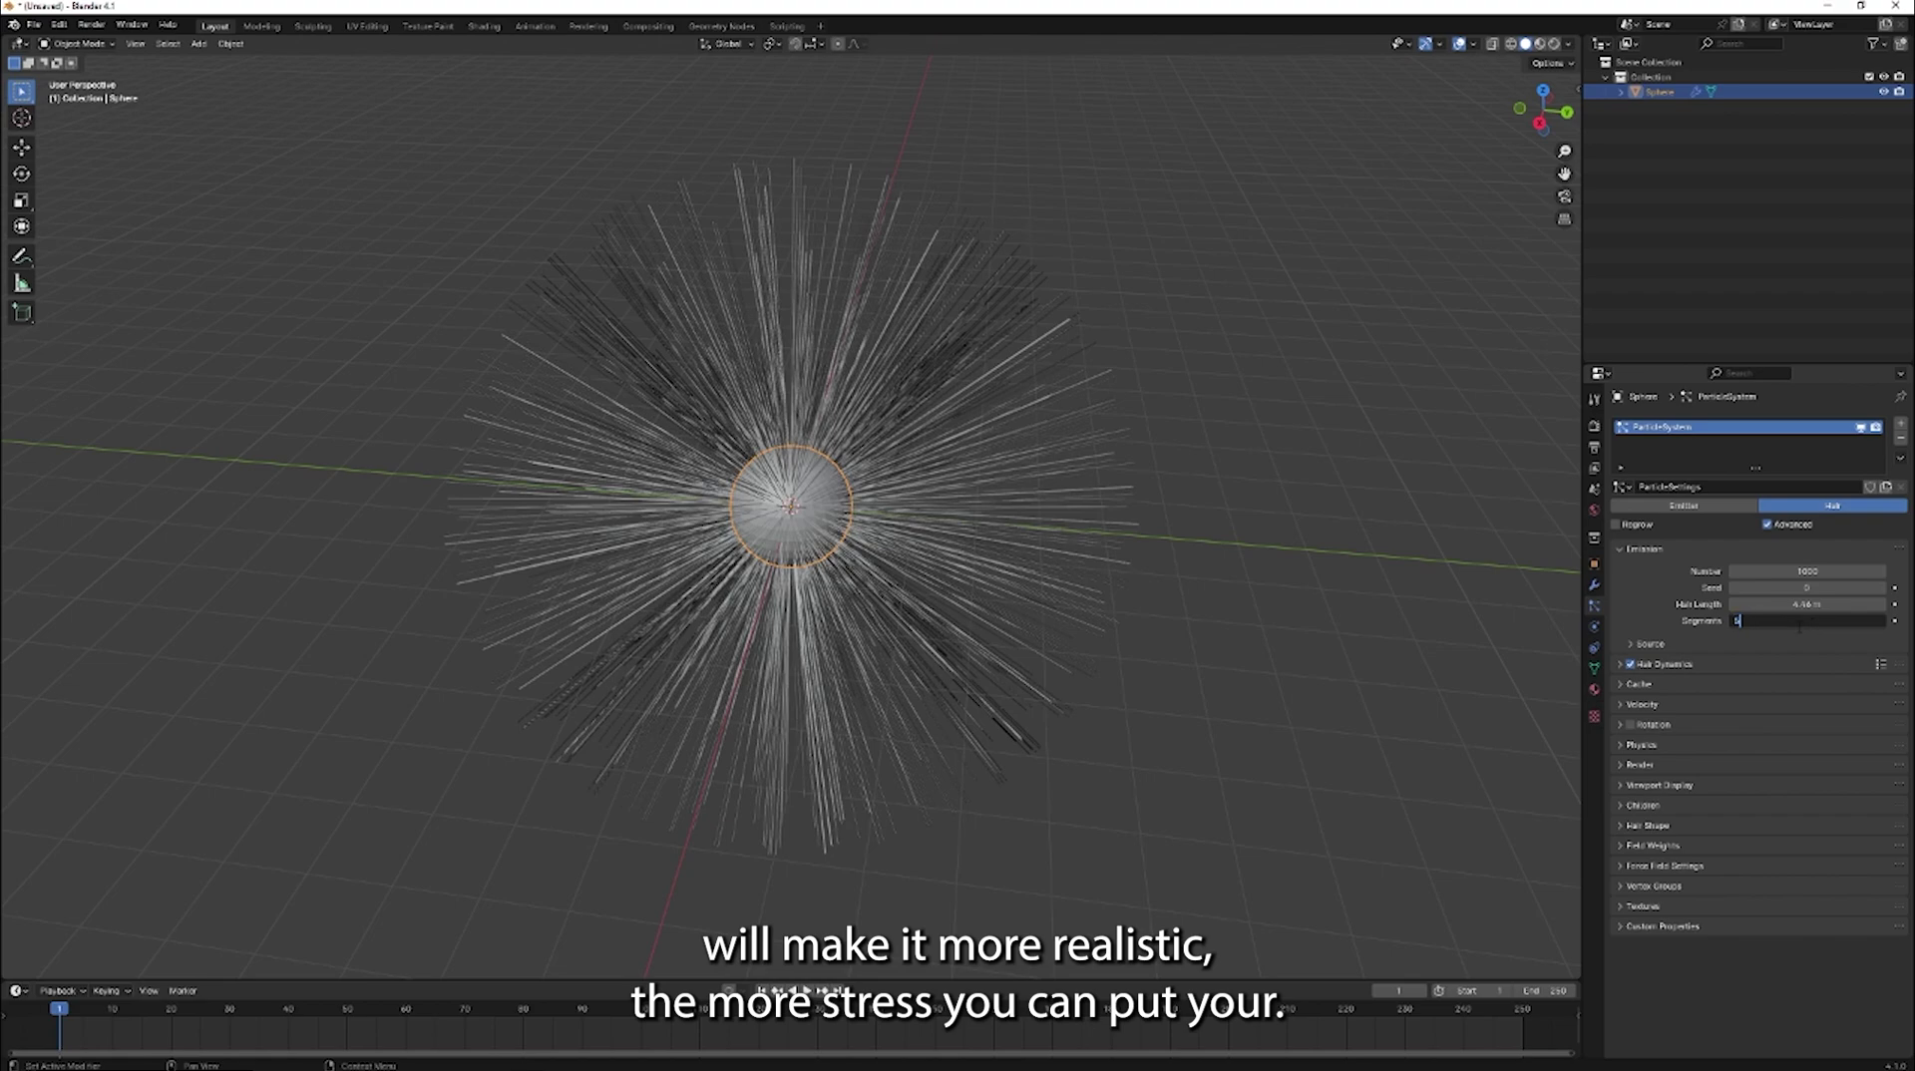
text(5)
key(Return)
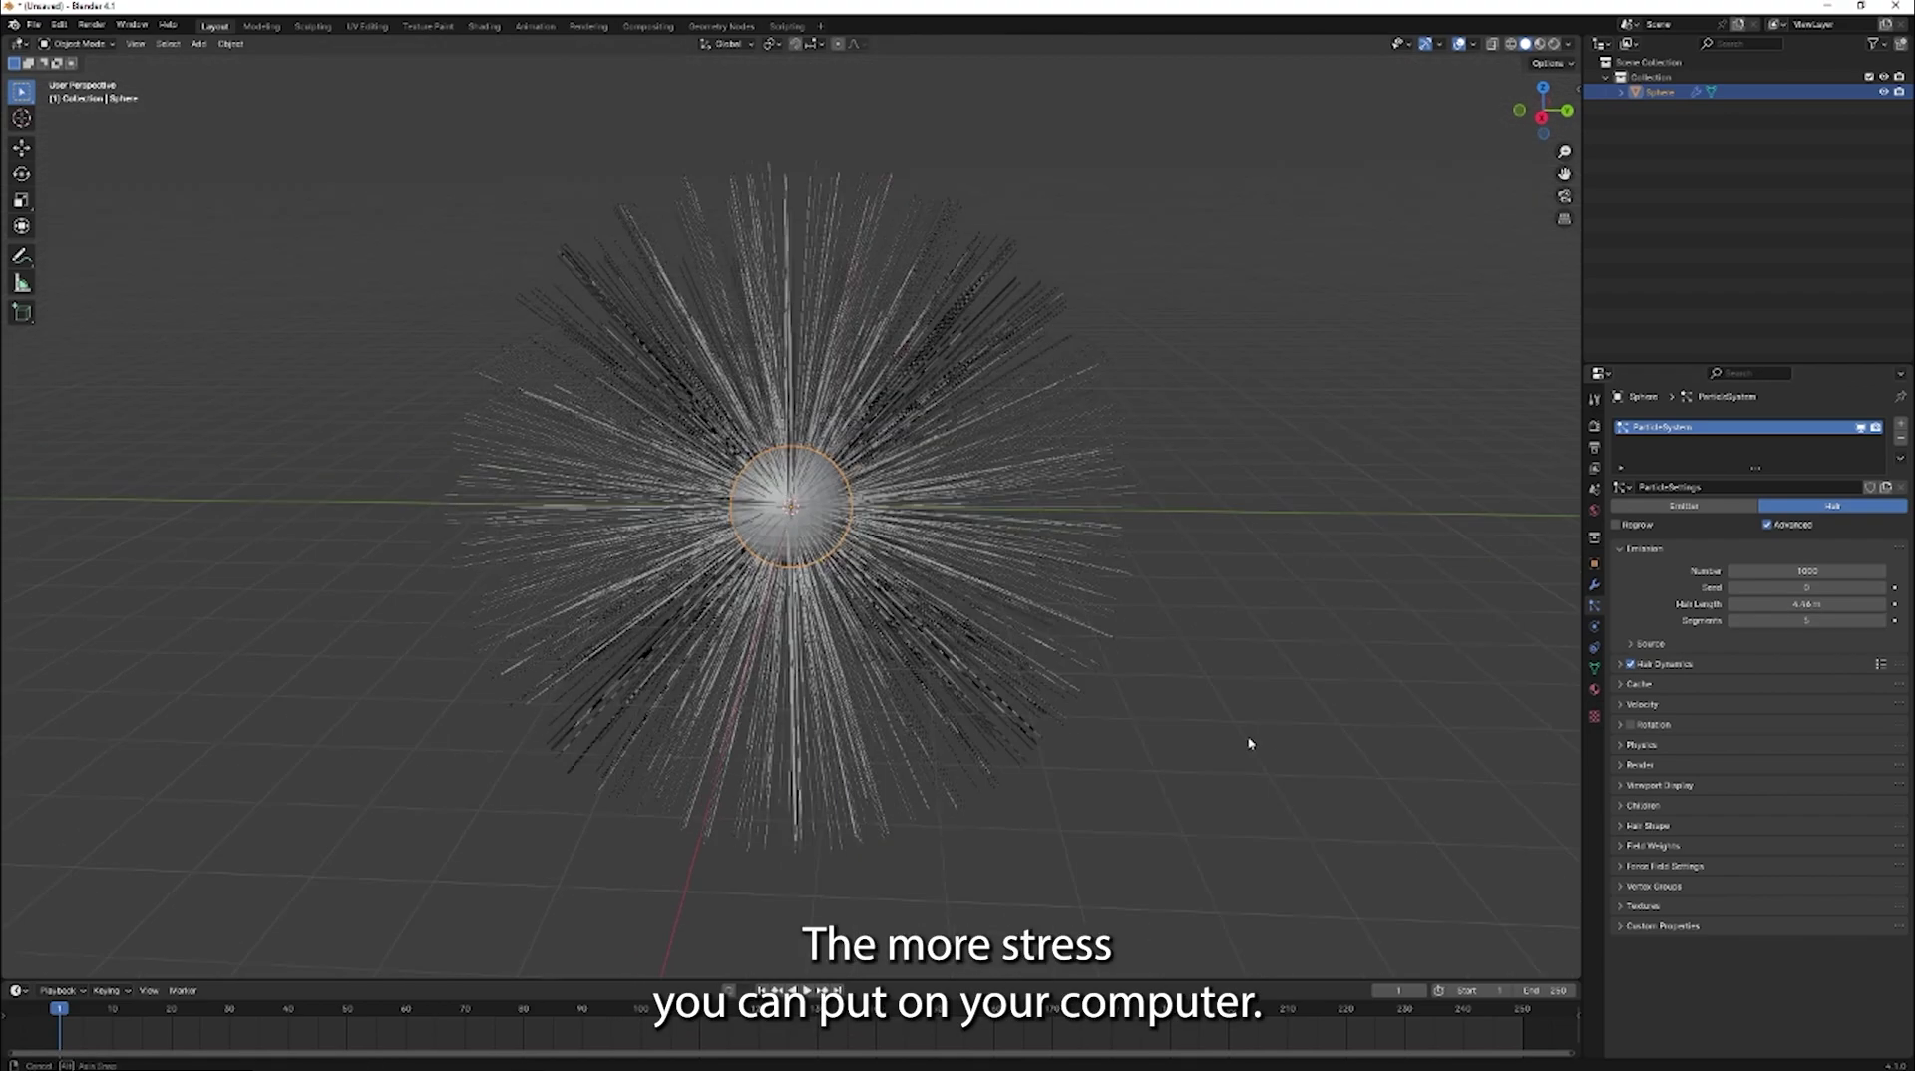
middle_drag(1250, 743, 1371, 752)
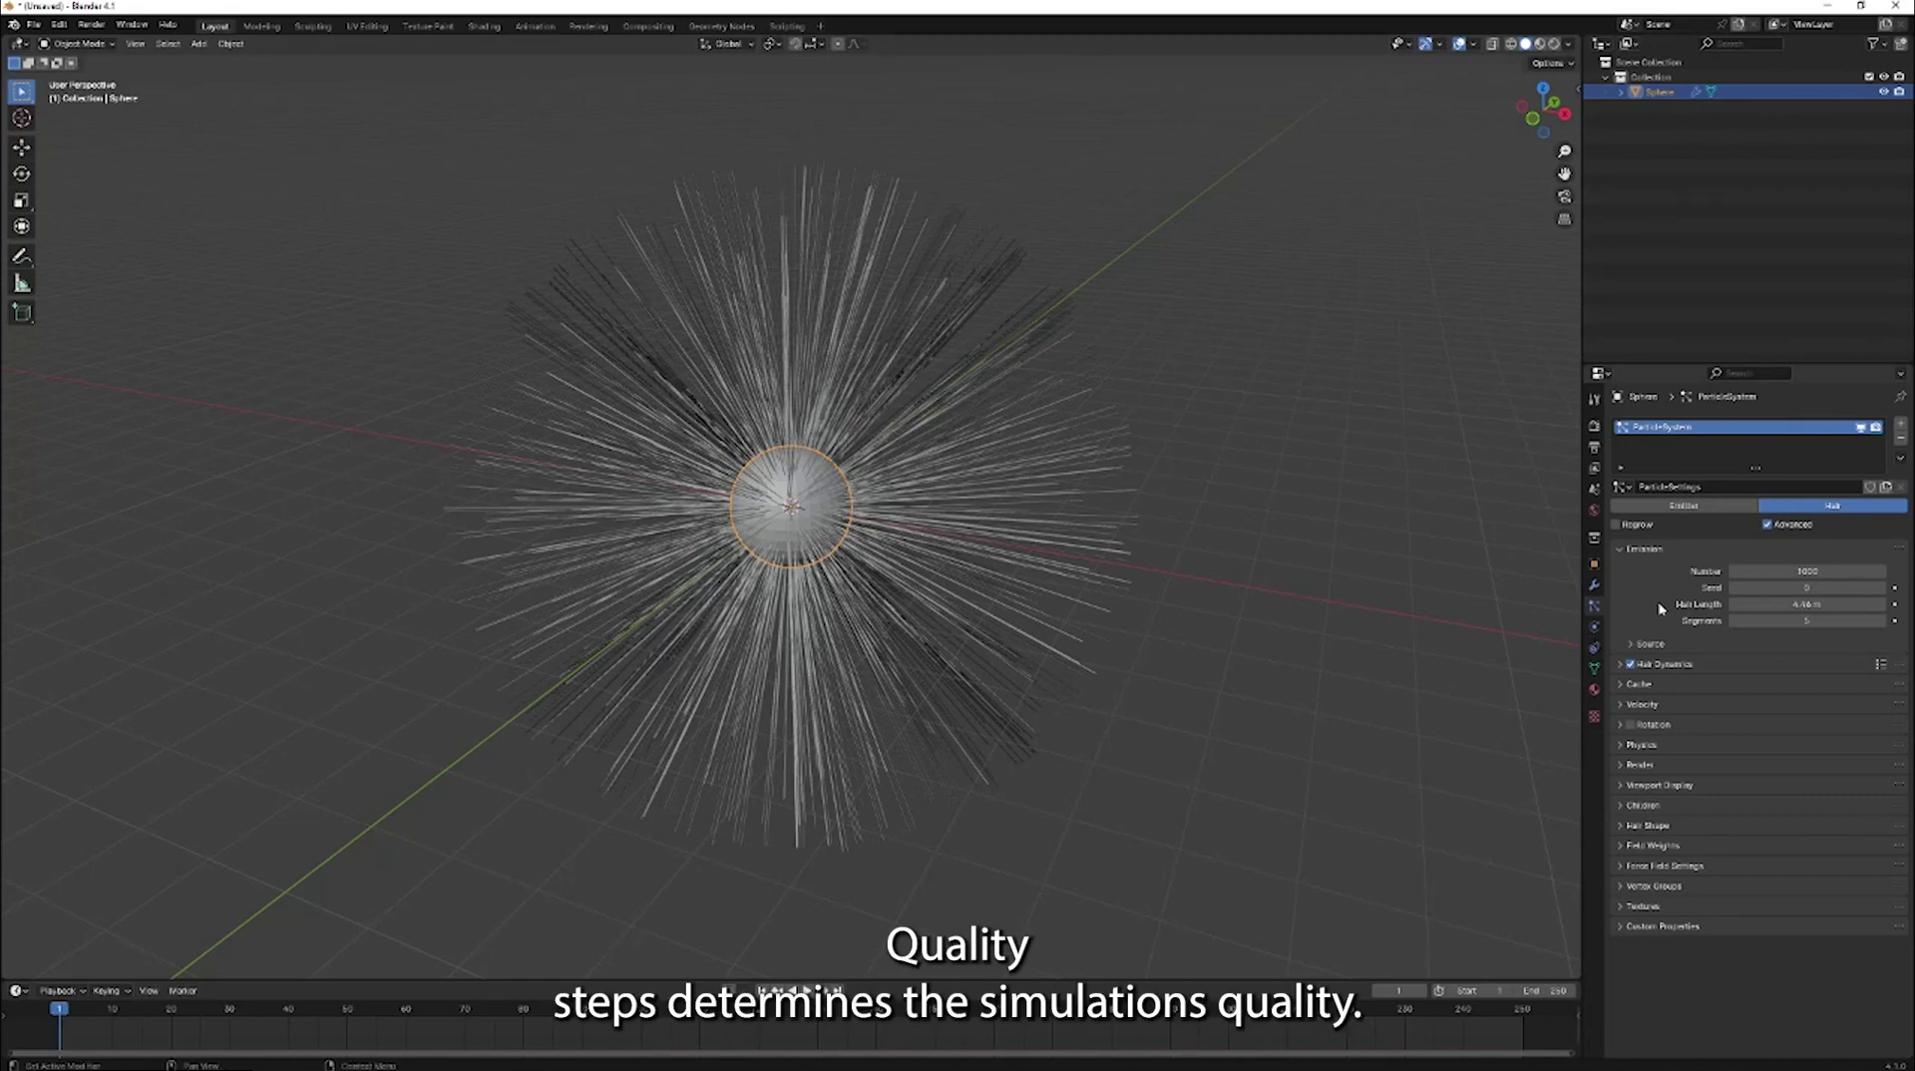
Expand the Hair Dynamics panel along with its Collisions and Structure subpanels.
click(1618, 664)
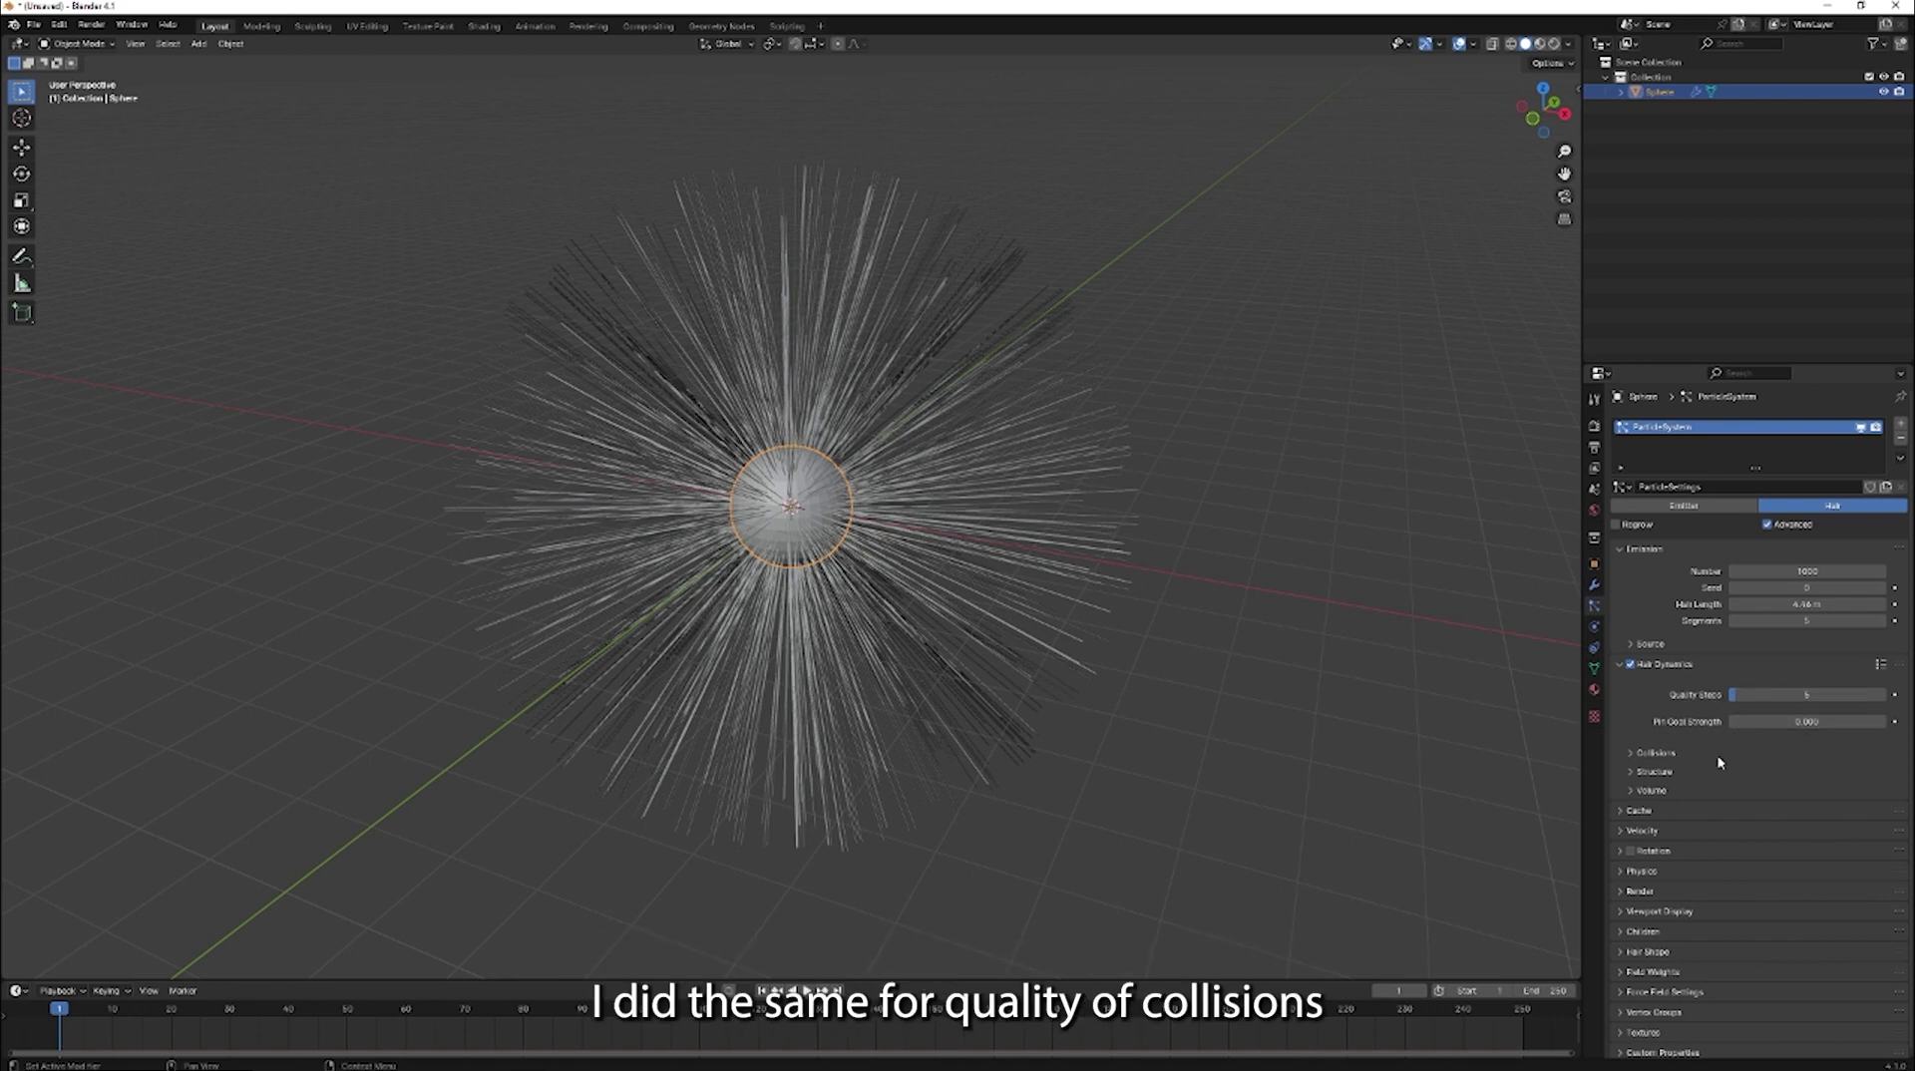
click(1639, 756)
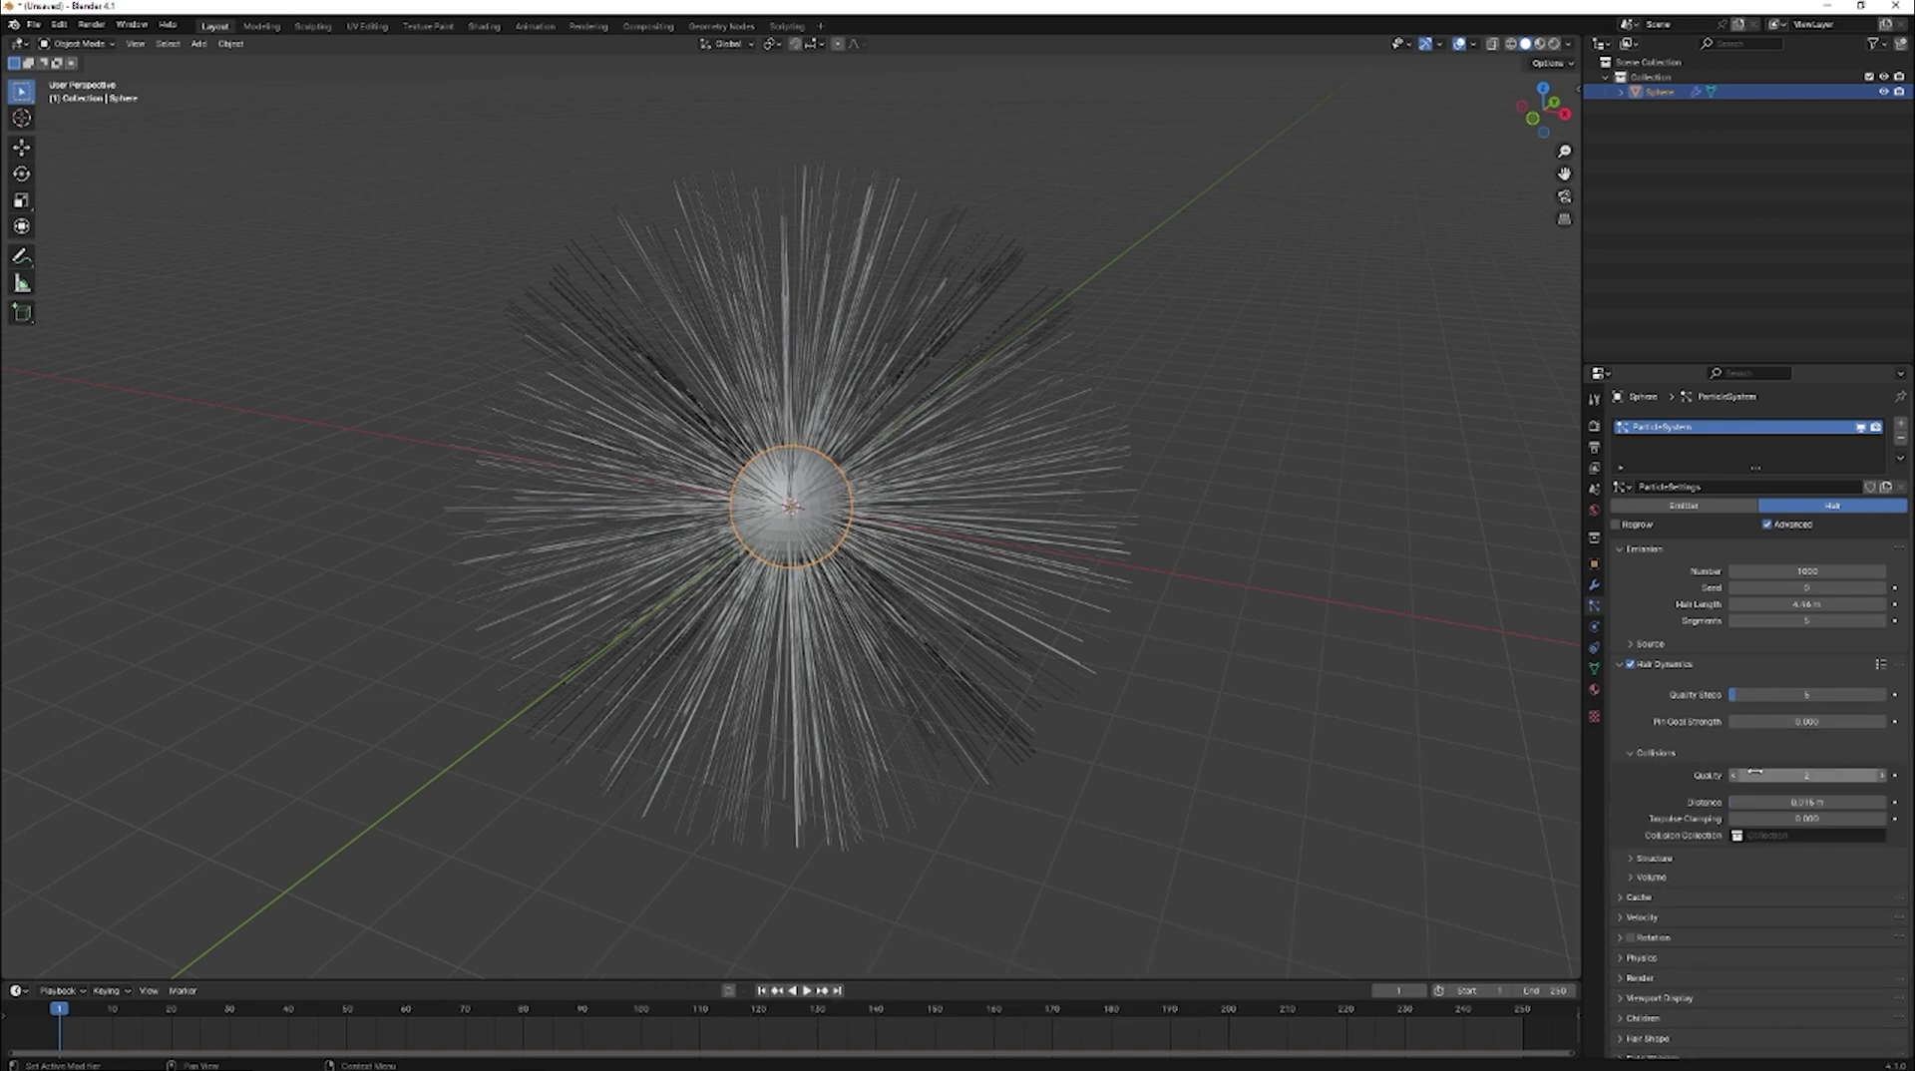
click(1671, 857)
scroll(1646, 843, down, 3)
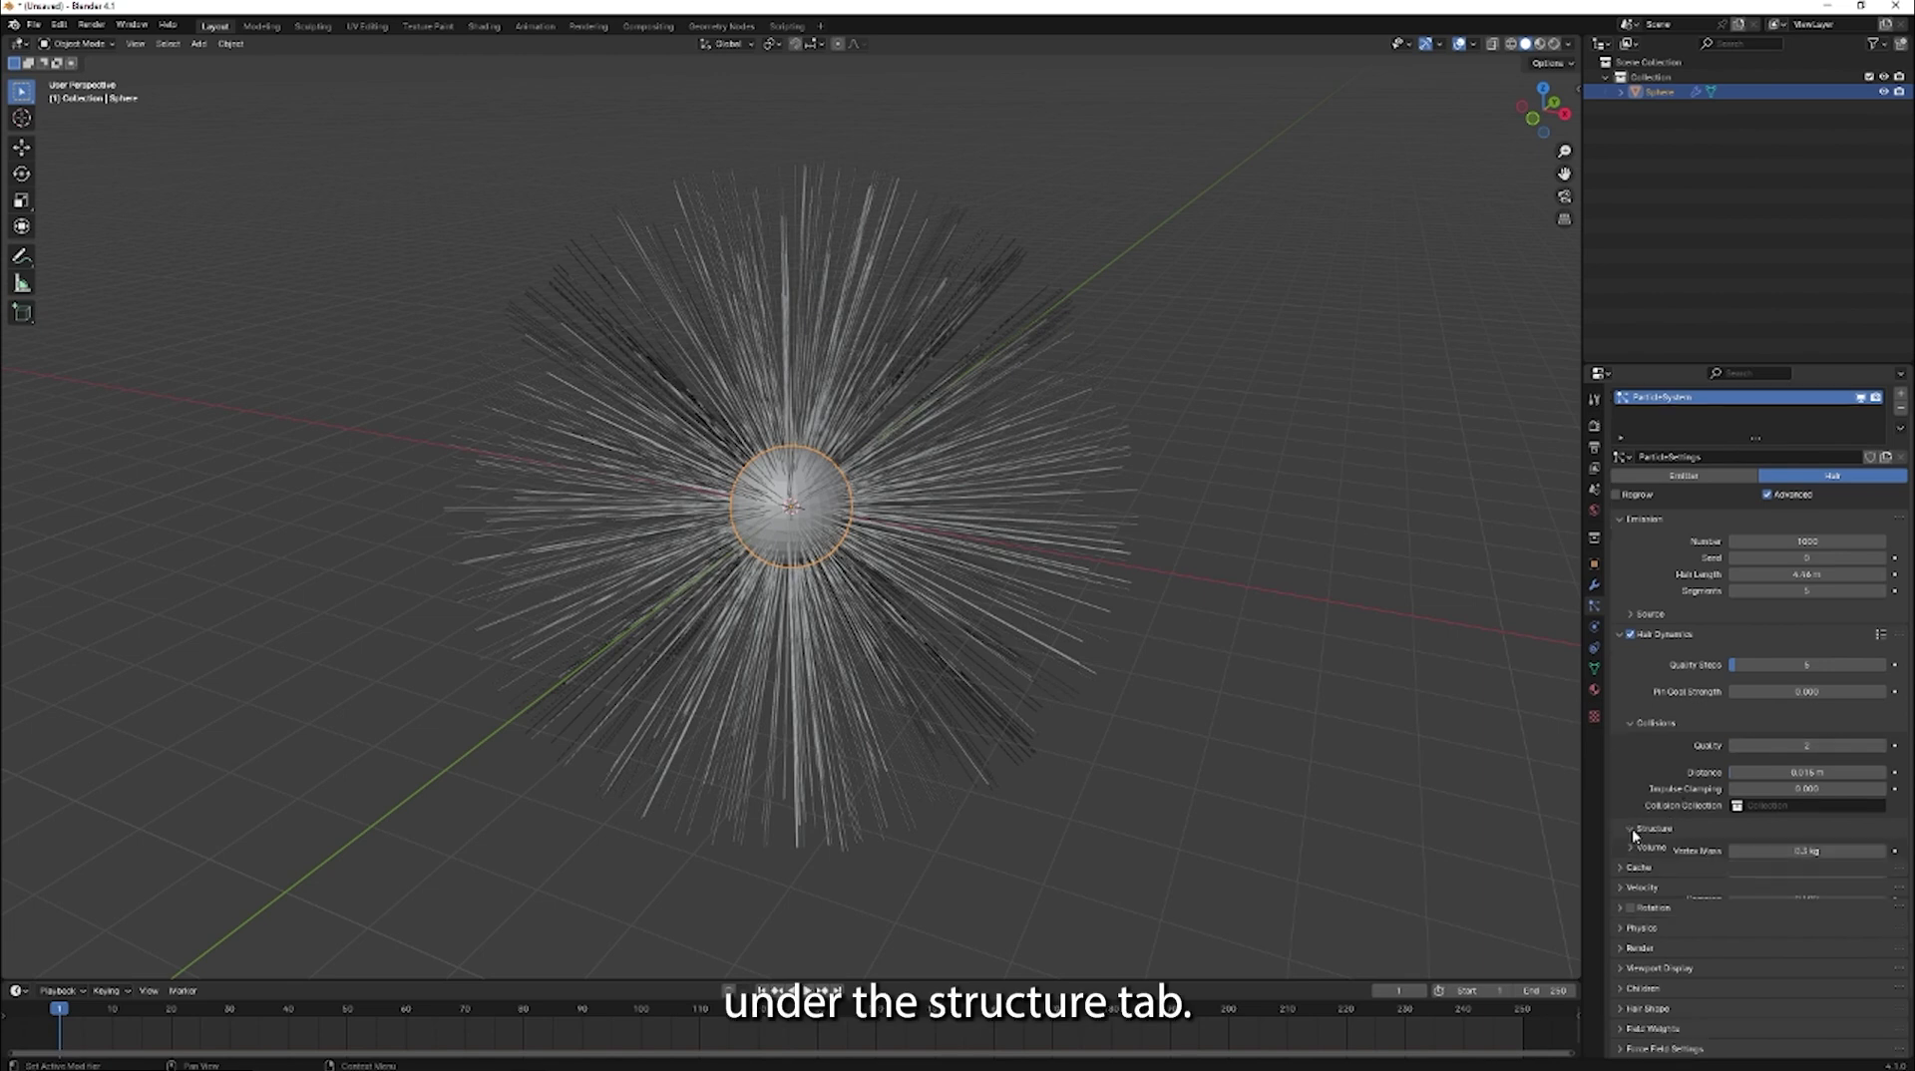
Settle hair Stiffness at 1 after trying 3 and 1.2, then play the simulation.
scroll(1639, 834, down, 2)
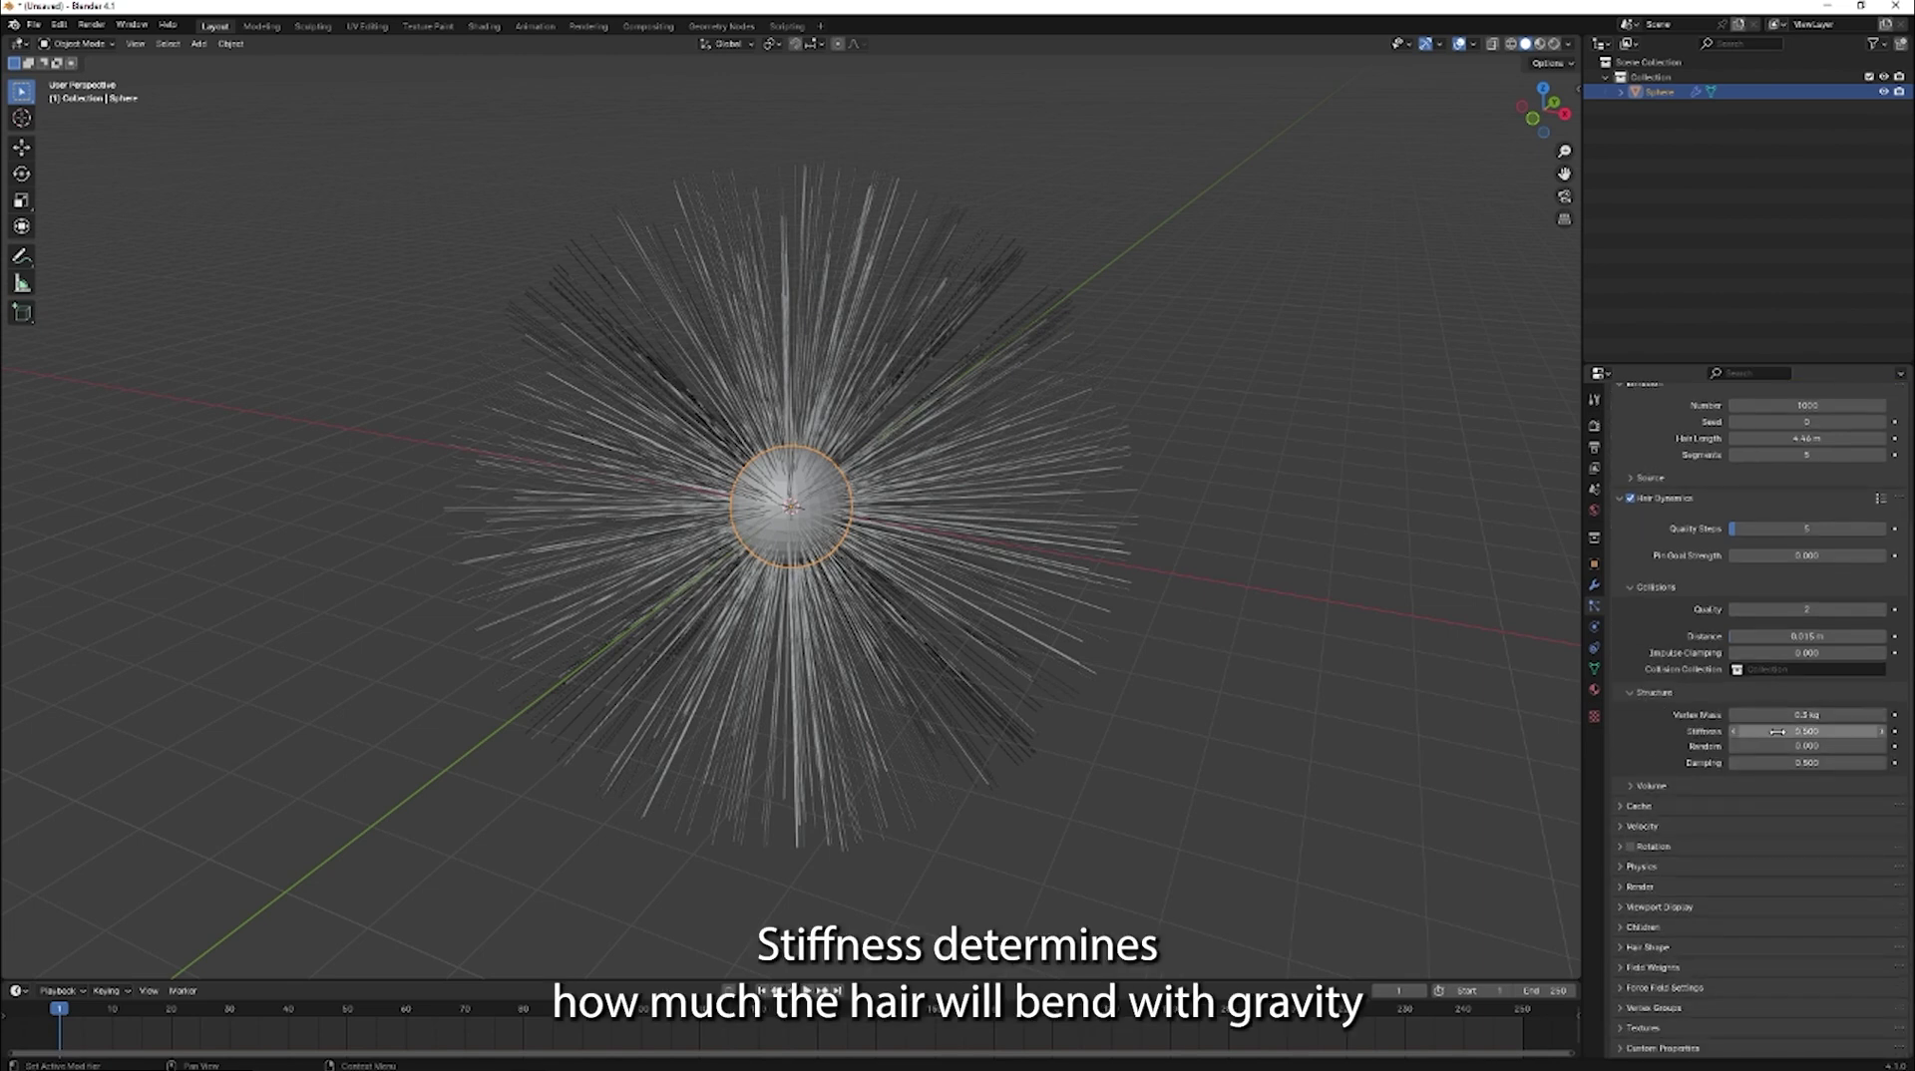
click(1775, 733)
text(3)
key(Return)
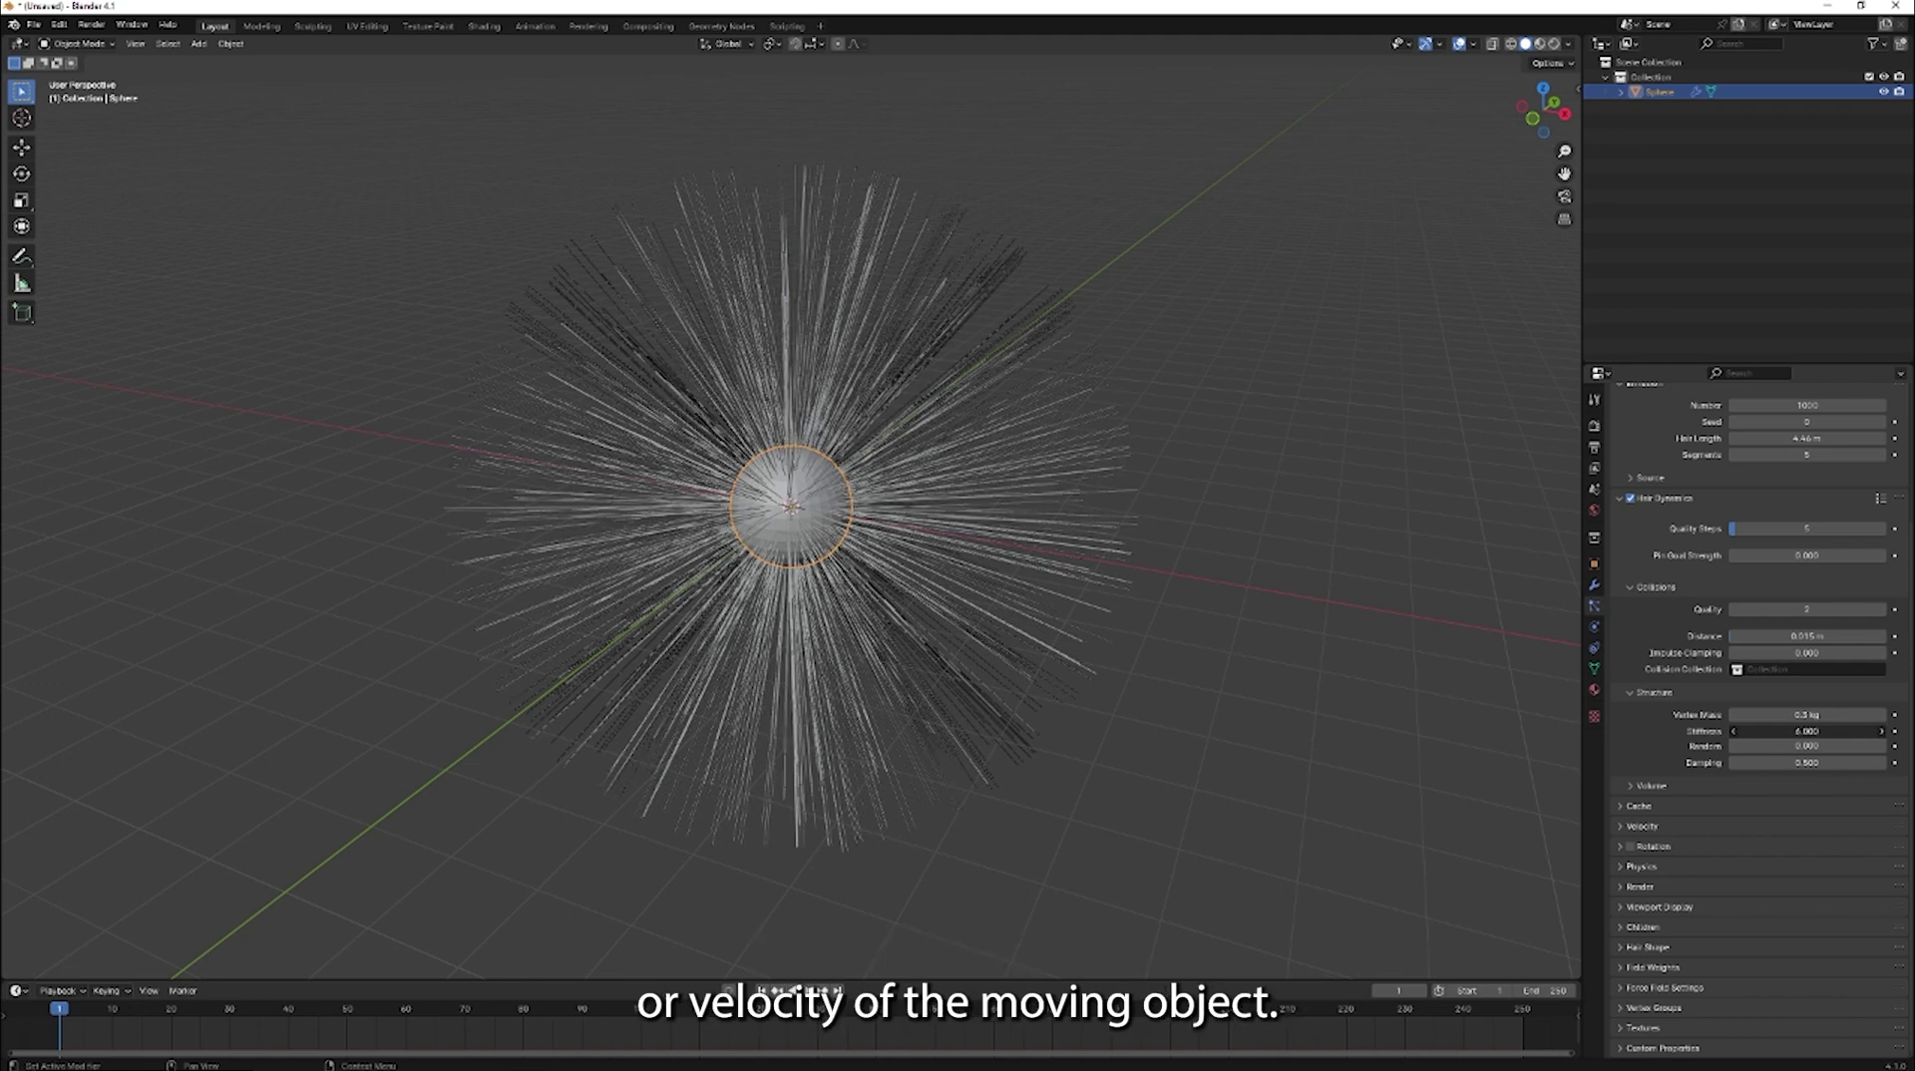
double_click(1807, 731)
text(1.2)
key(Return)
double_click(1808, 731)
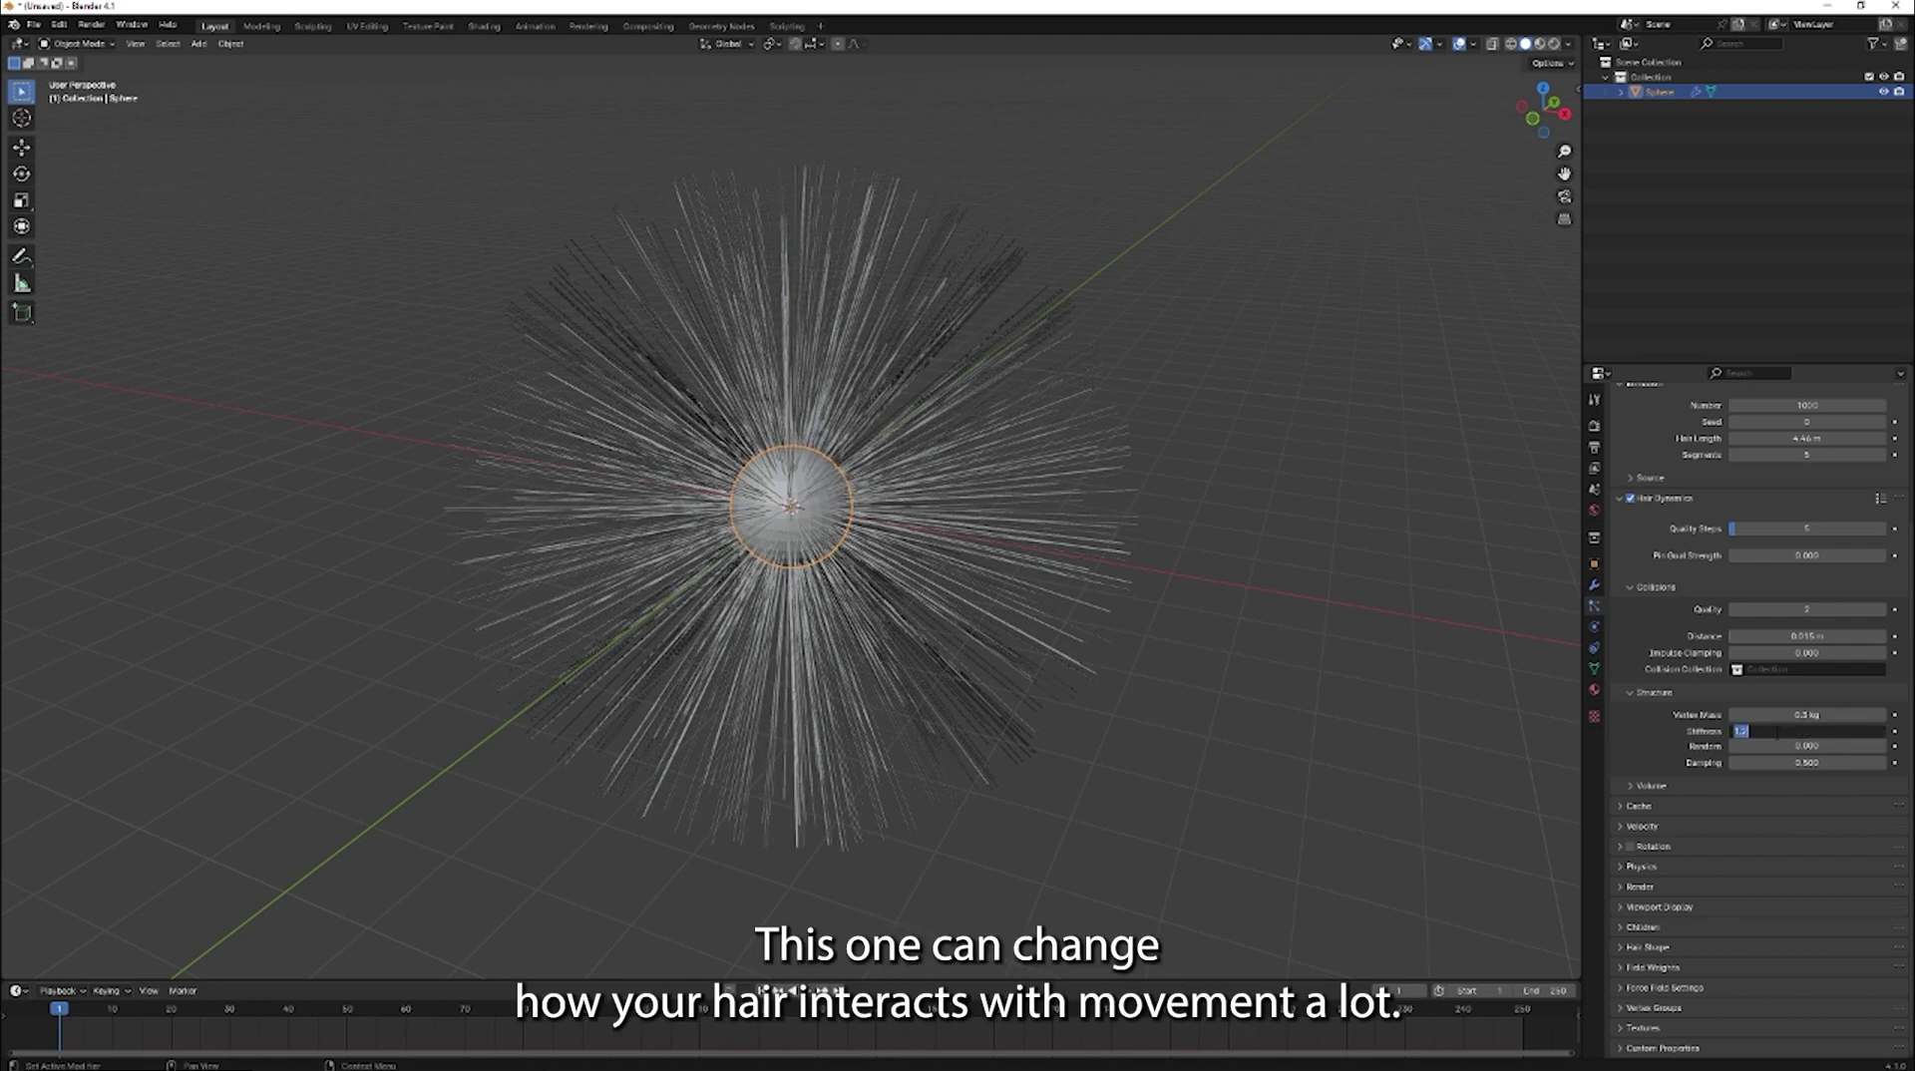
text(1)
key(Return)
key(space)
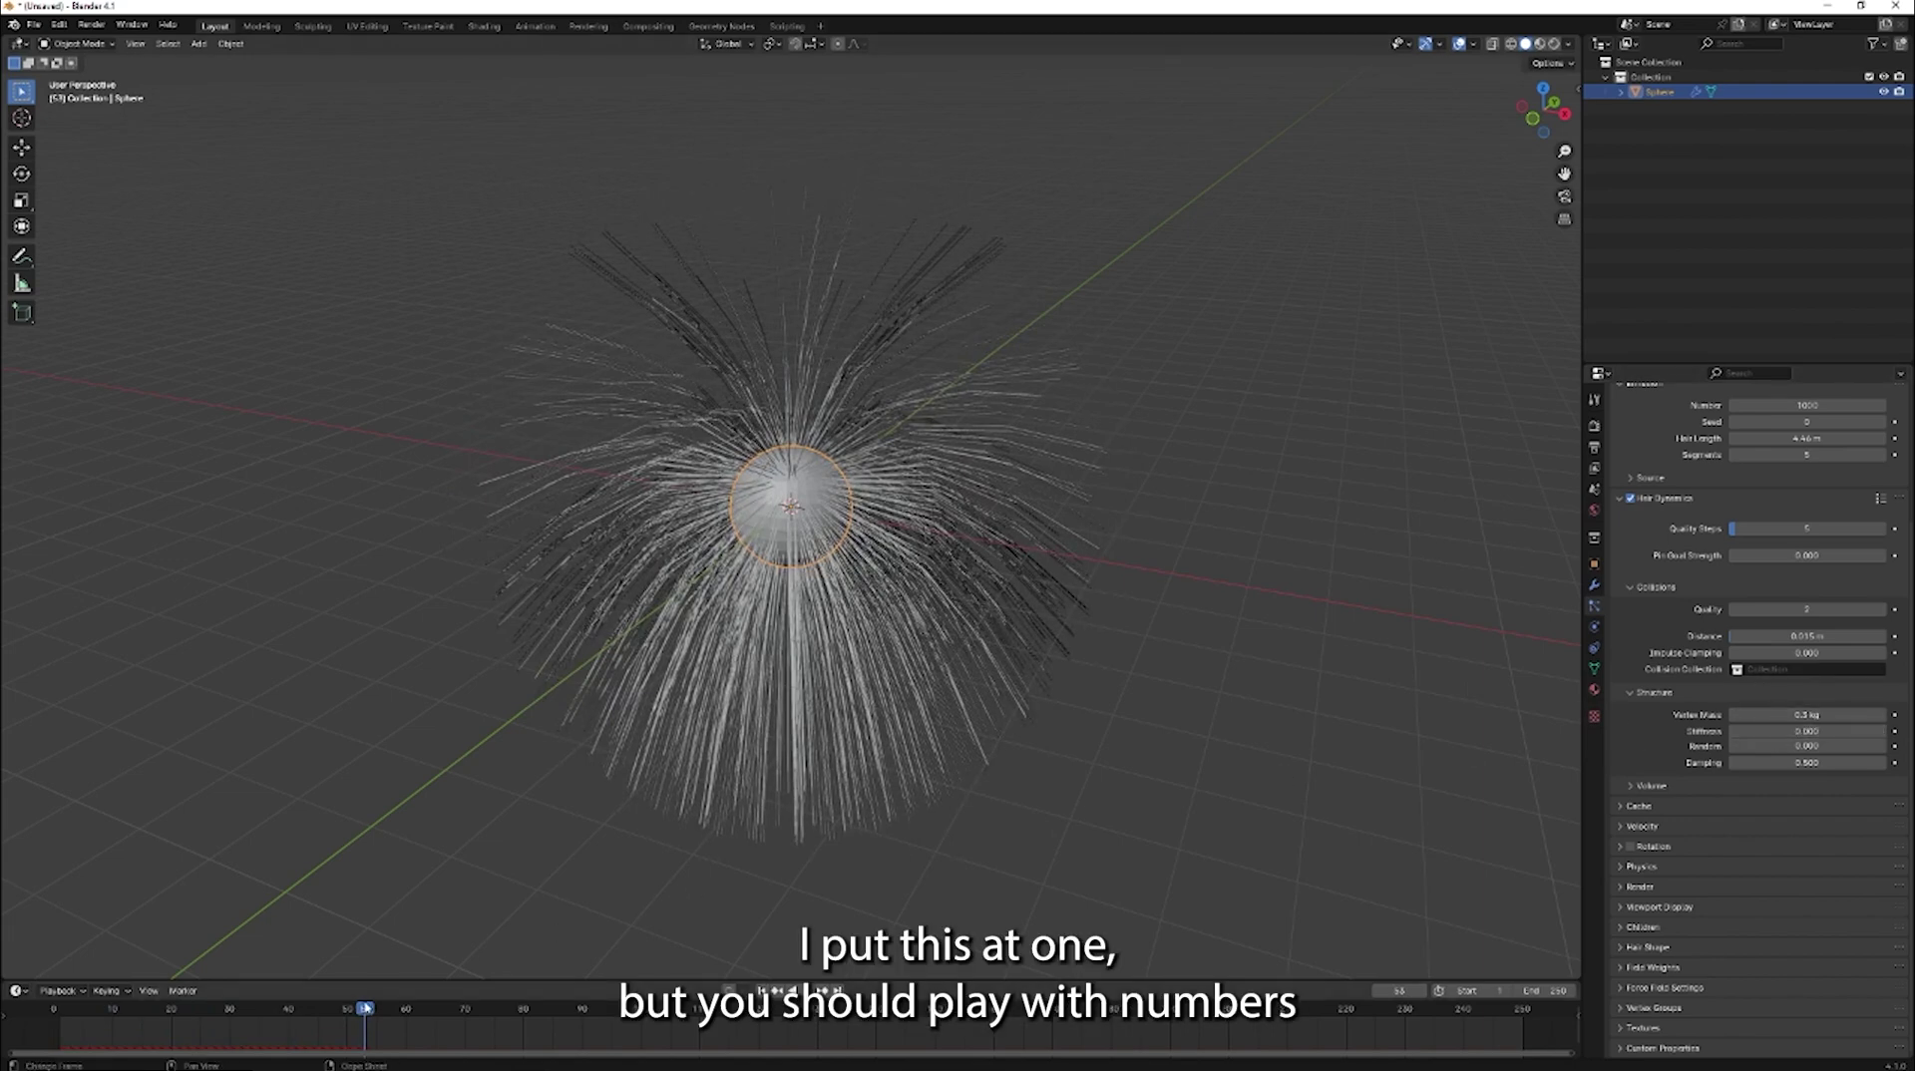
drag(365, 1009, 52, 1009)
Replay the hair simulation from frame 0 and stop it once strands hang down.
key(space)
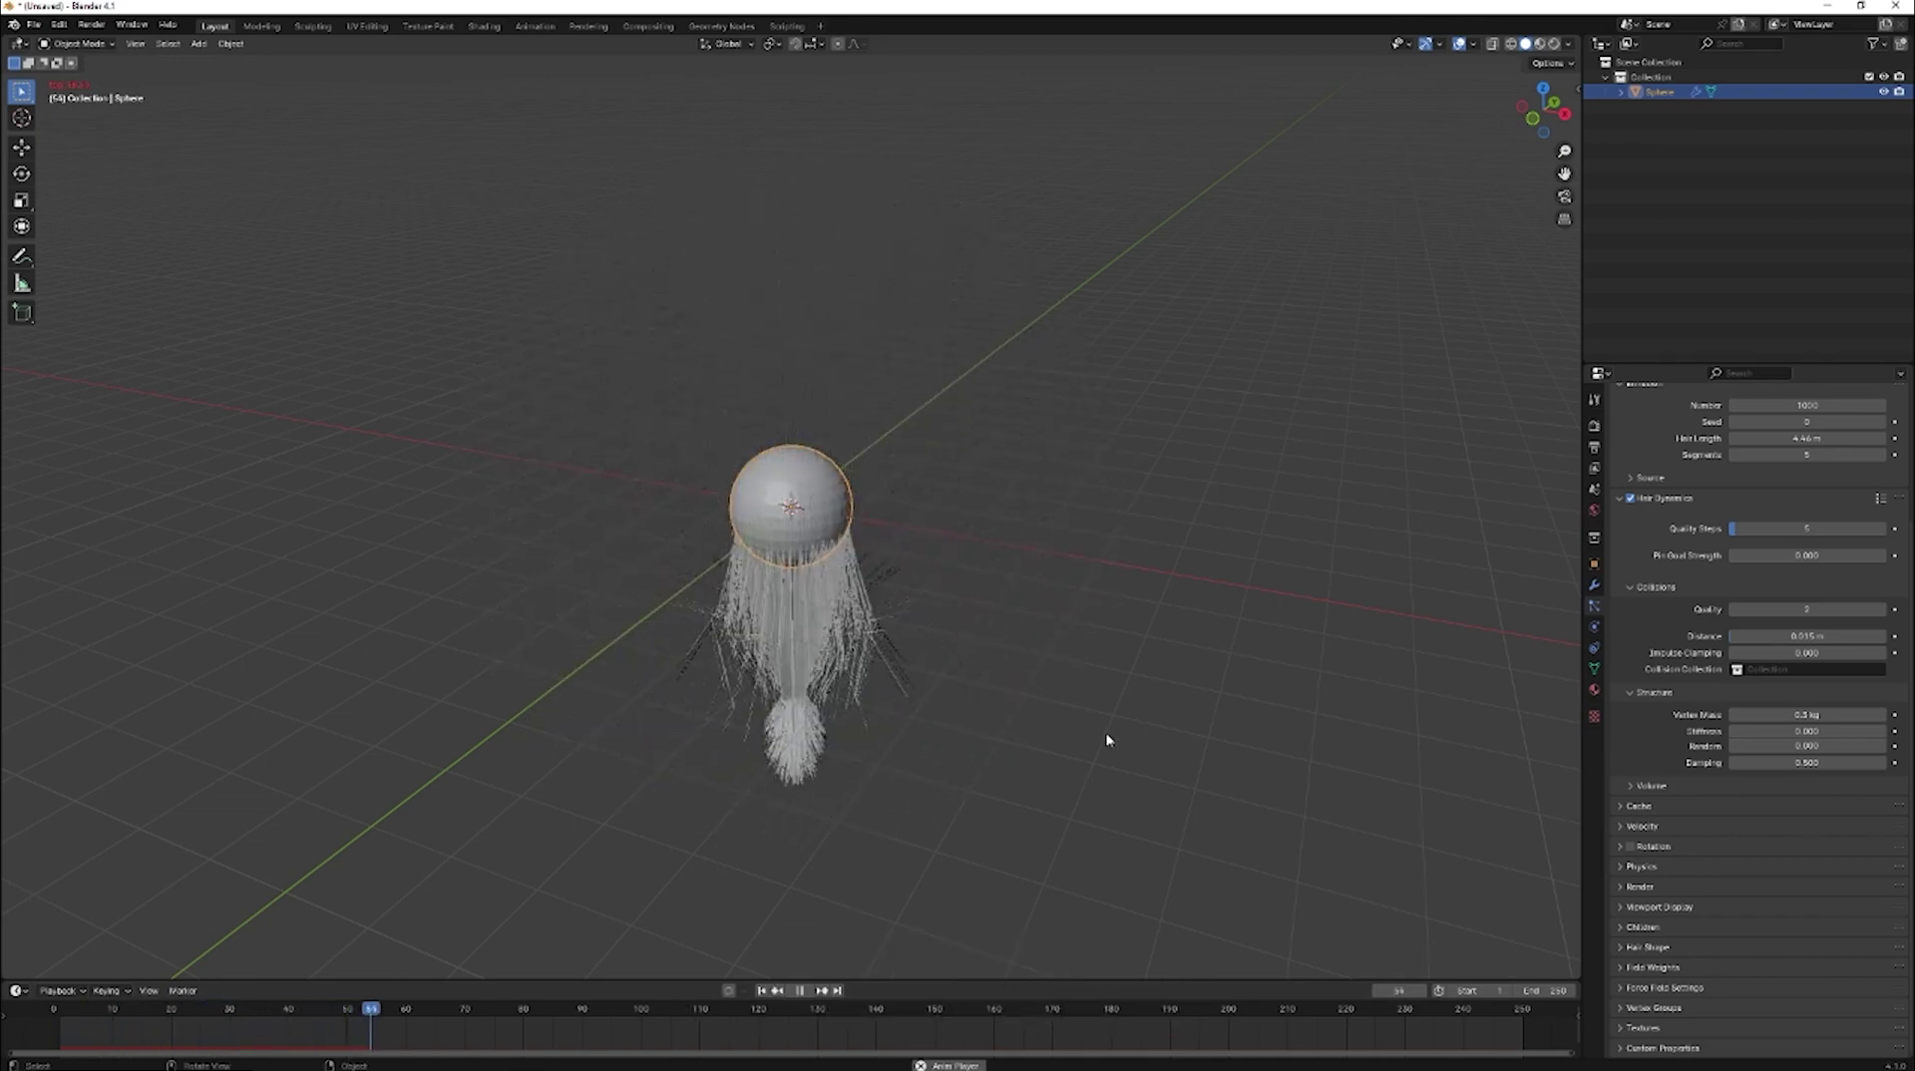
key(space)
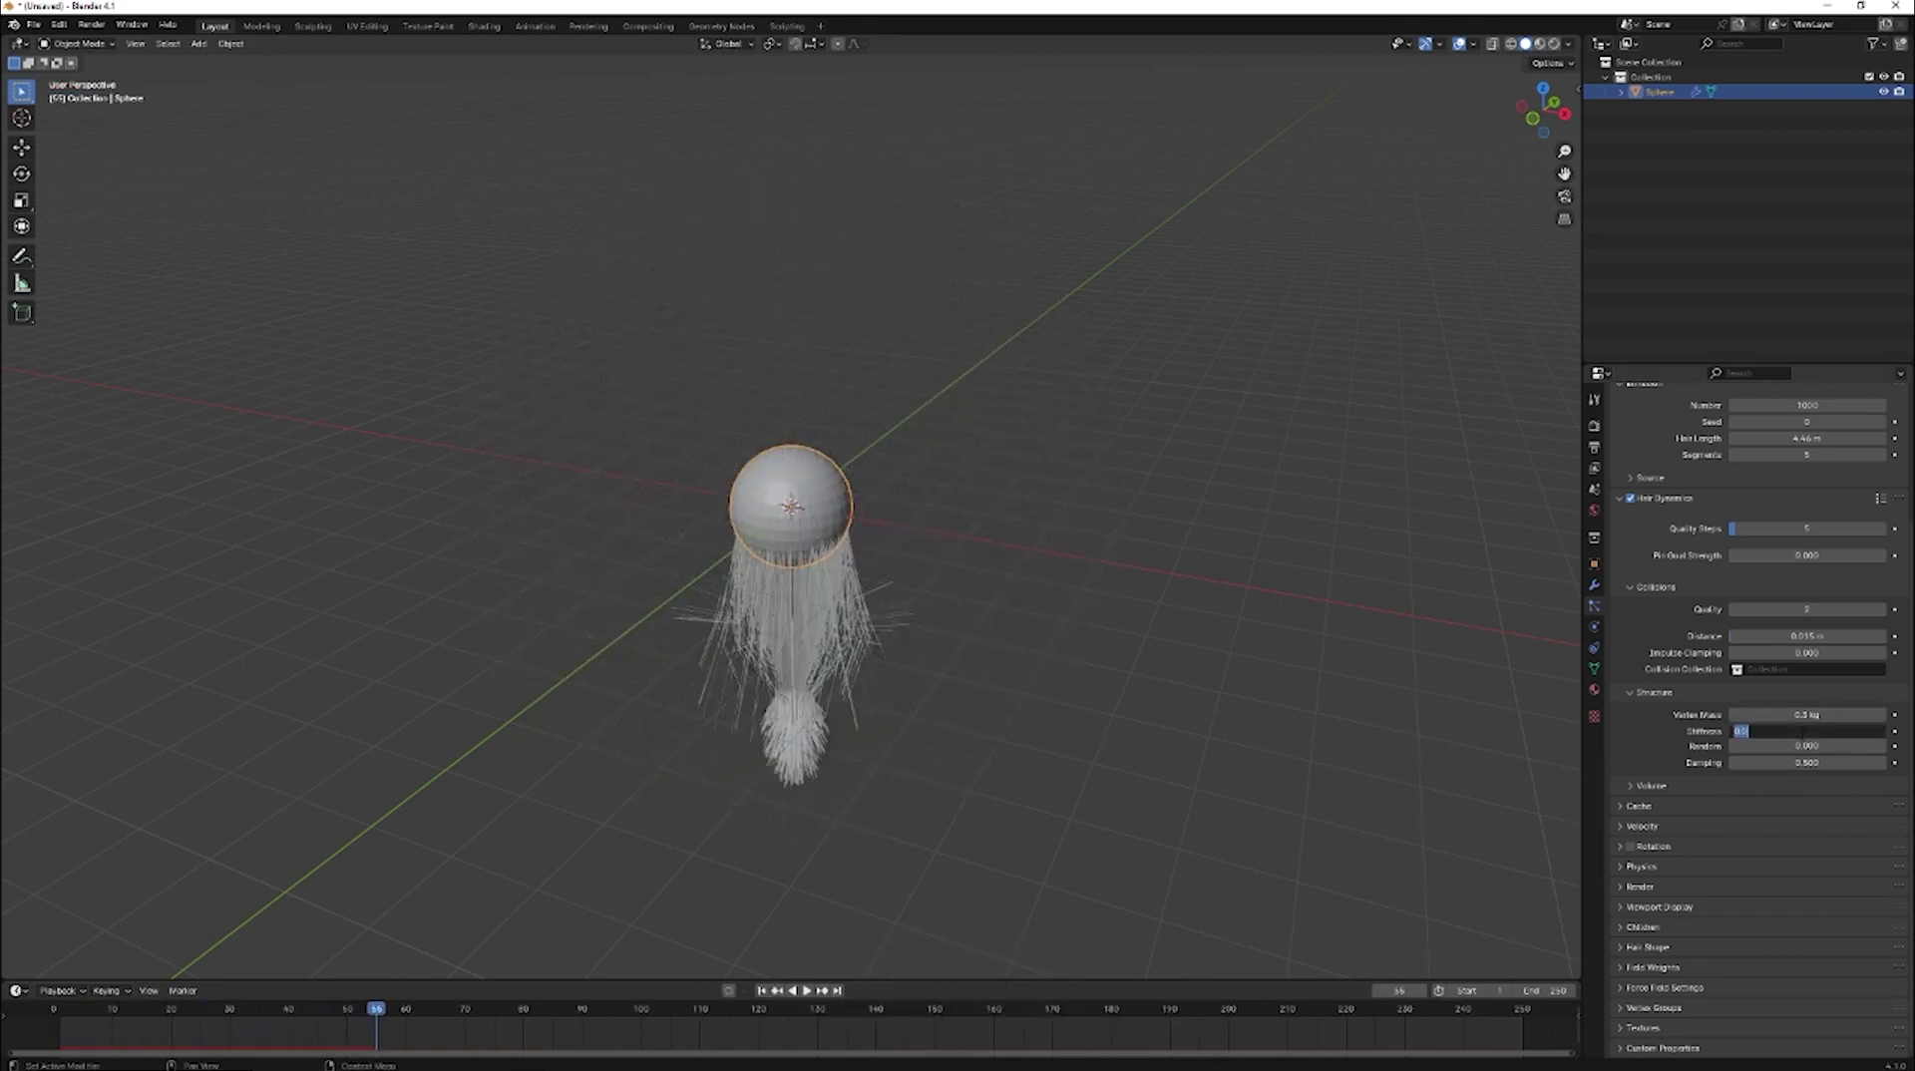
scroll(1636, 982, up, 2)
Add Simple child hairs with Display Amount 100 and Render Amount 200.
scroll(1636, 983, down, 2)
click(1622, 928)
scroll(1622, 931, down, 1)
click(1741, 925)
scroll(1786, 898, down, 5)
click(1854, 744)
click(1758, 743)
click(1786, 761)
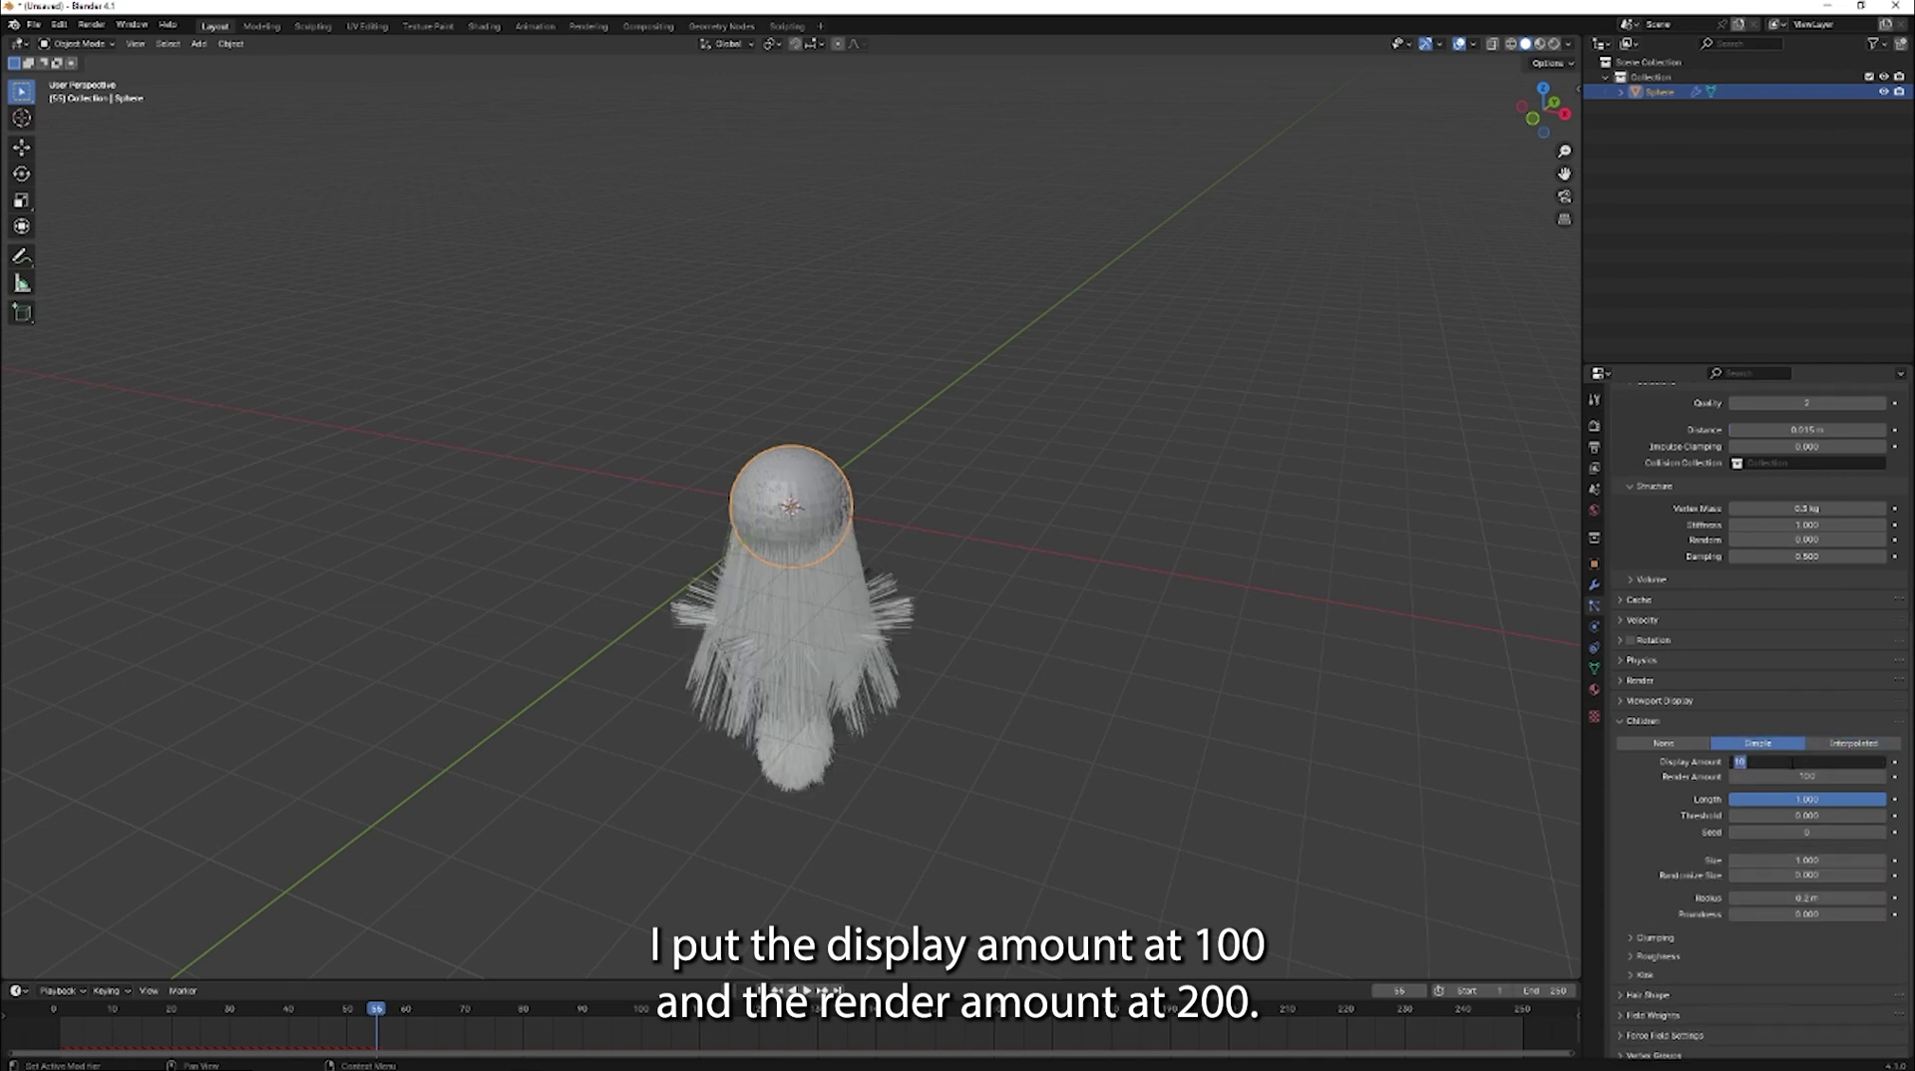
text(100)
key(Return)
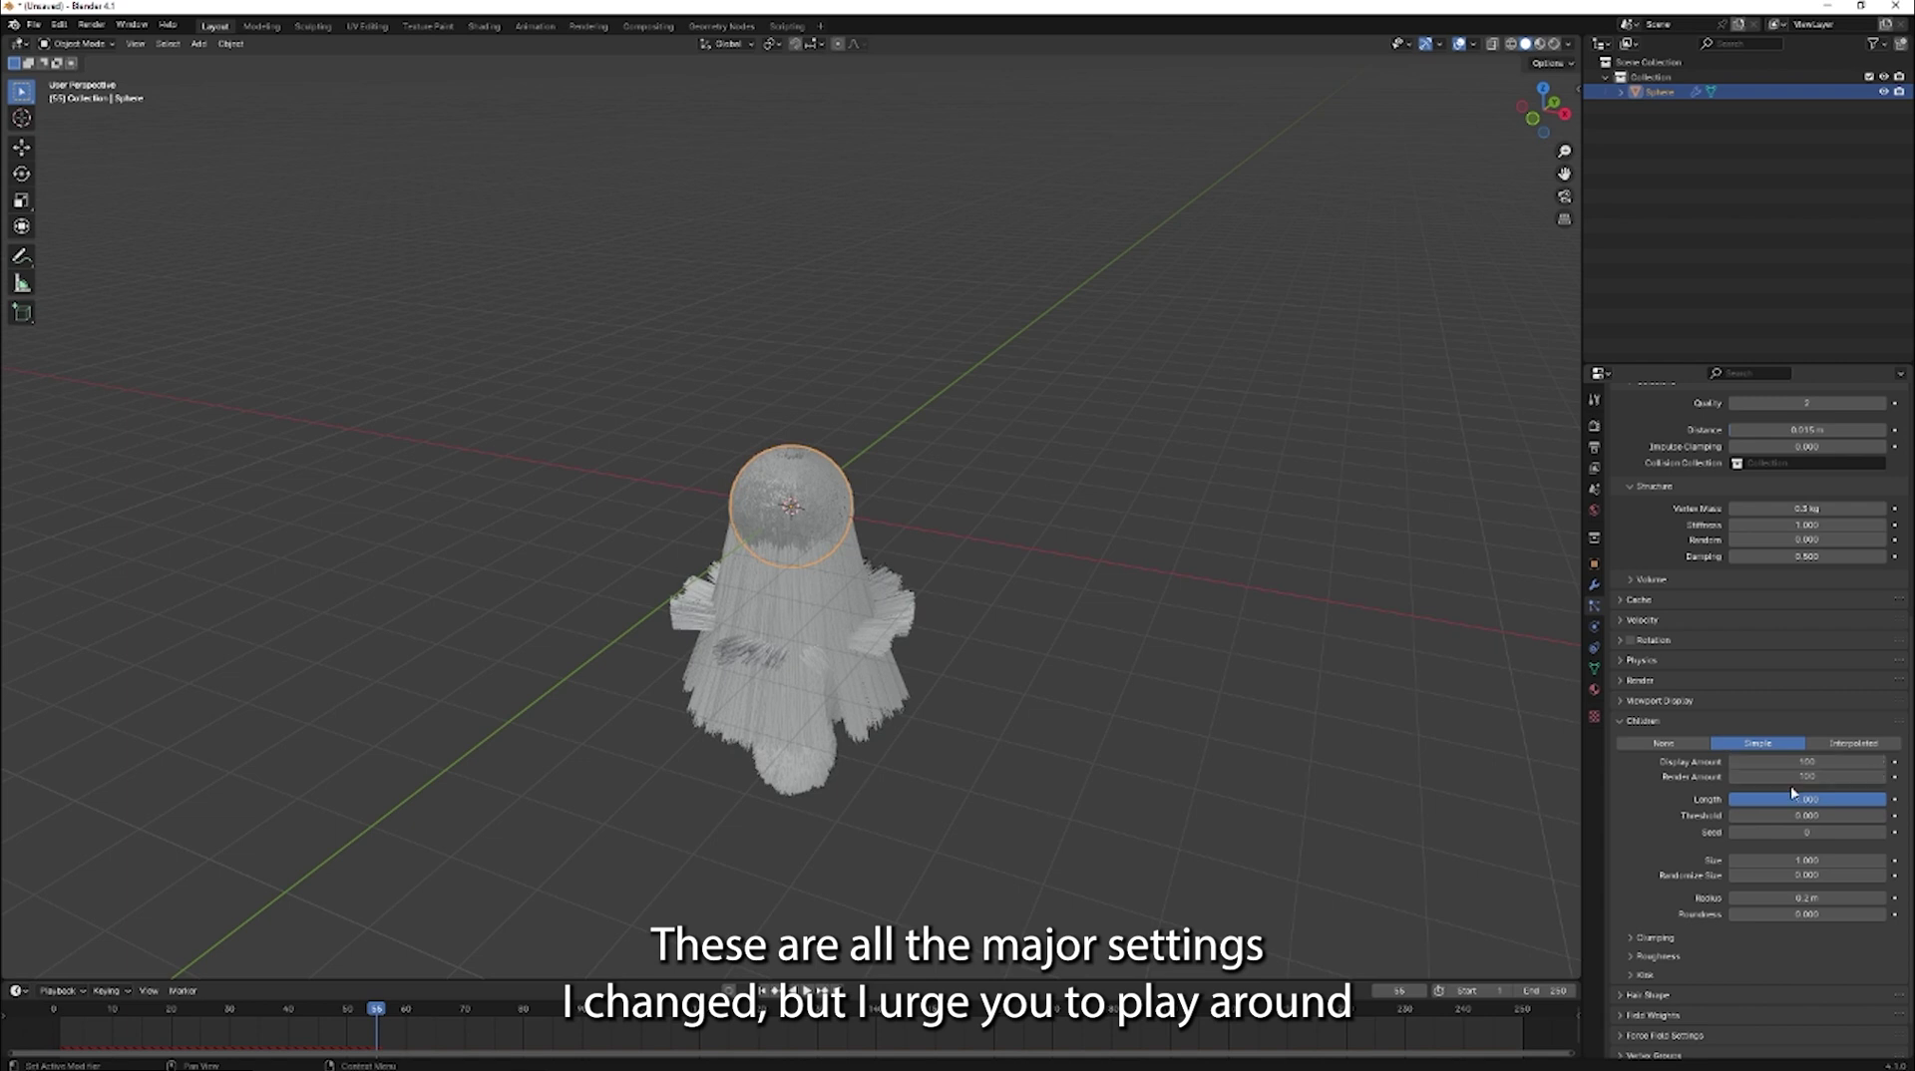
click(1796, 776)
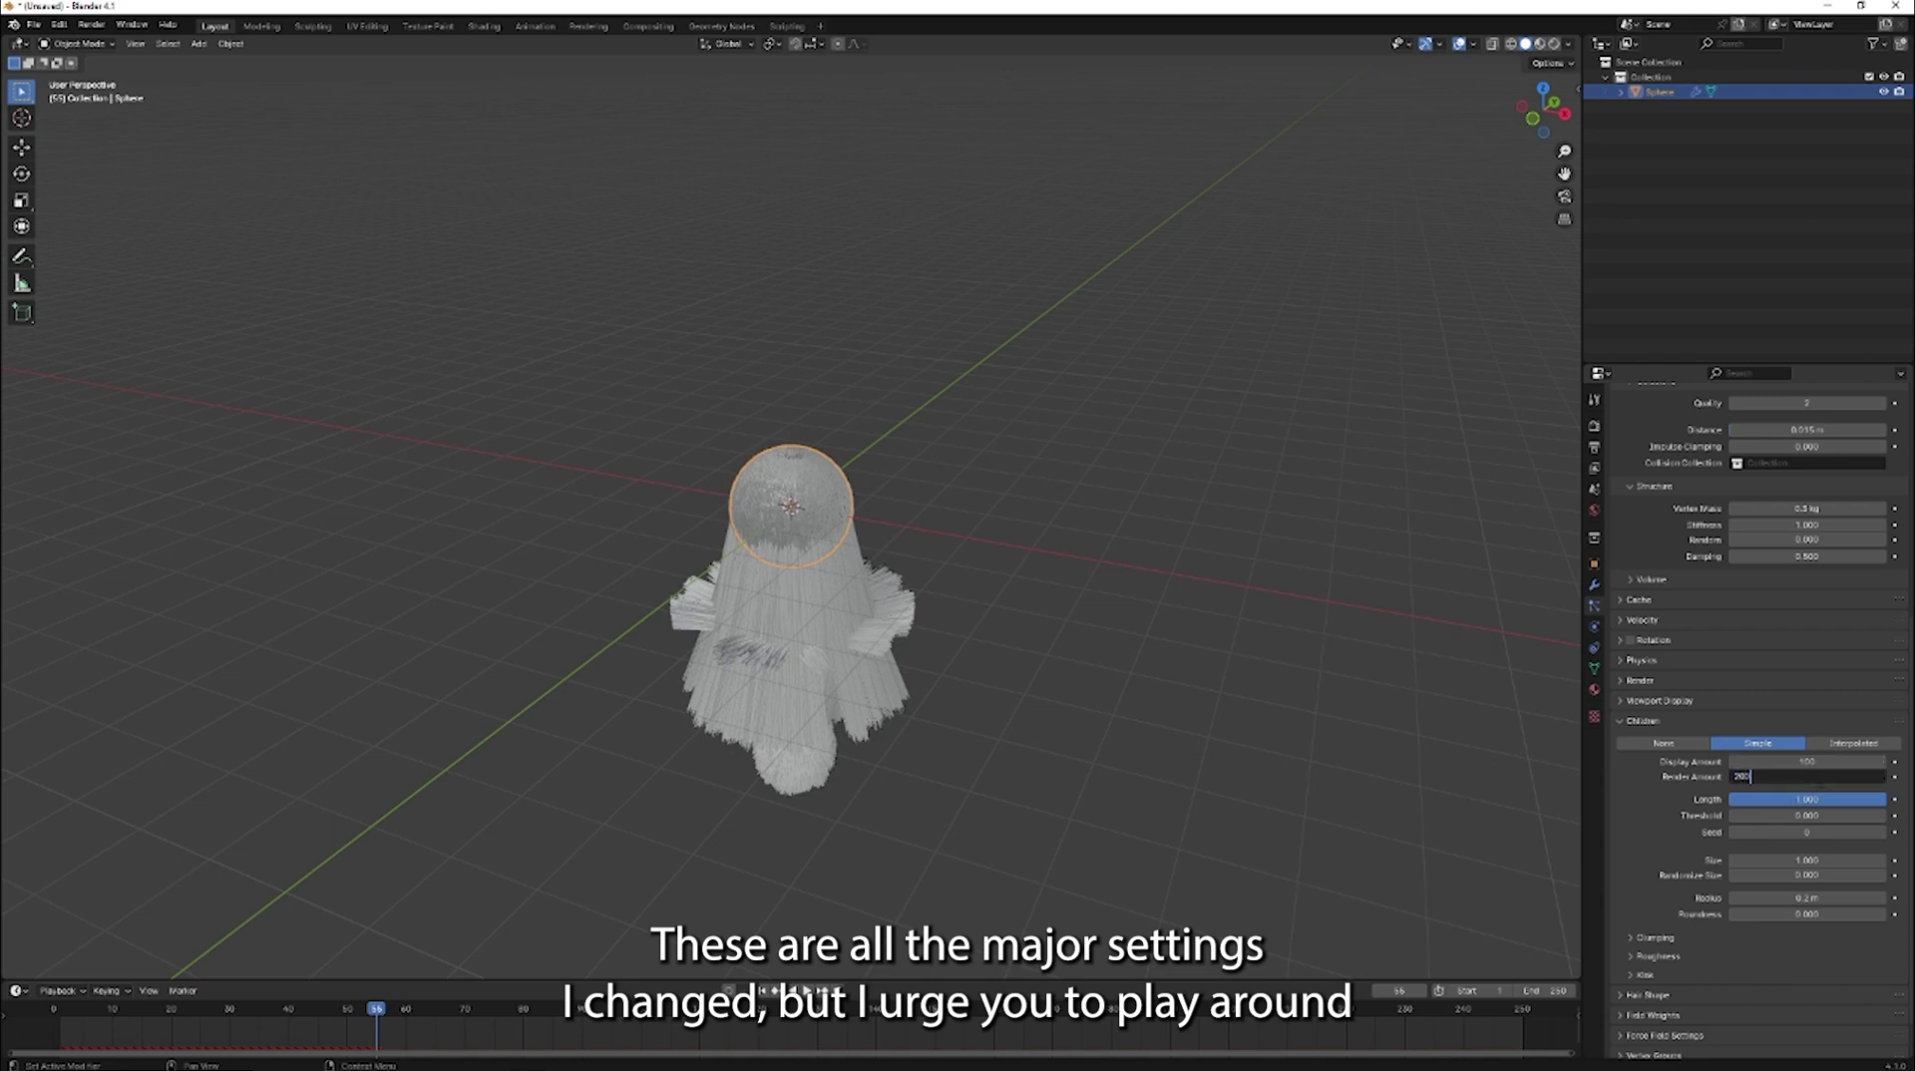
key(Return)
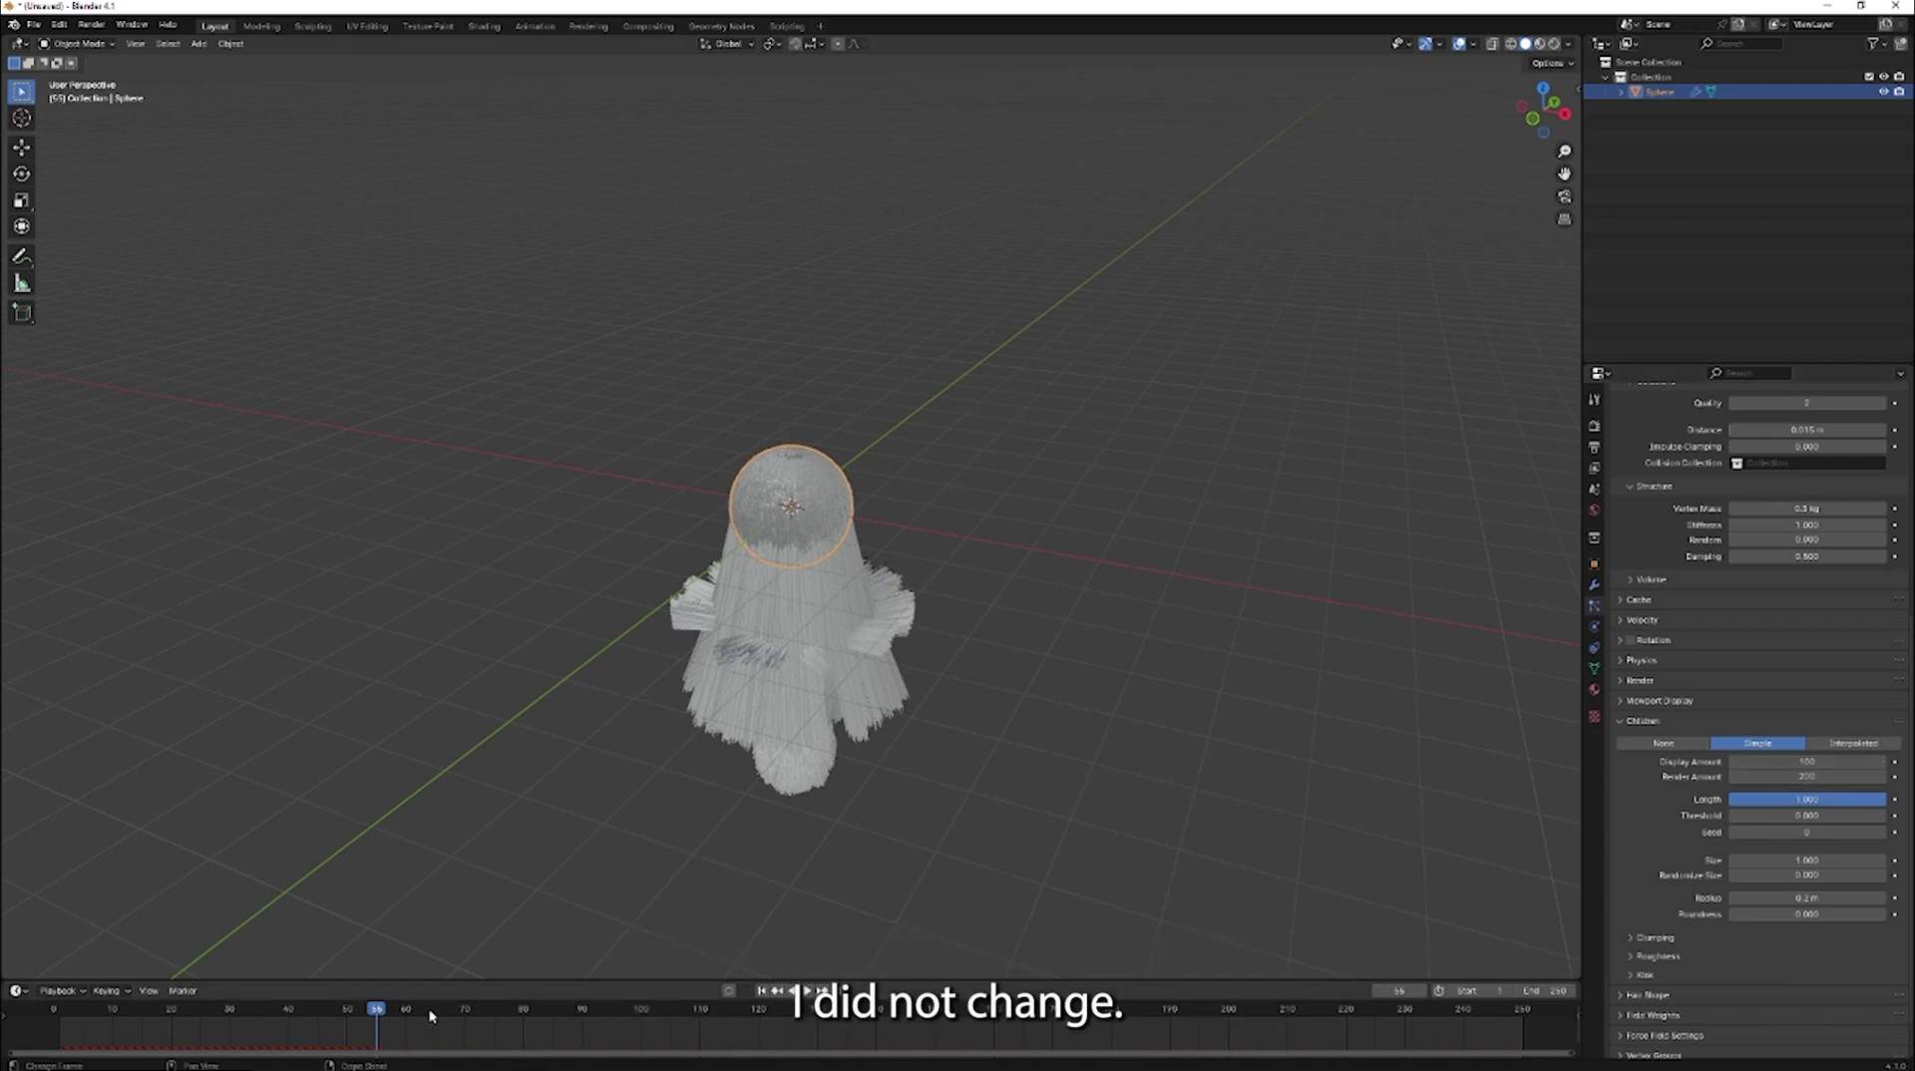
Rewind to frame 0, orbit to face the sphere, and play the simulation.
drag(372, 1015, 54, 1015)
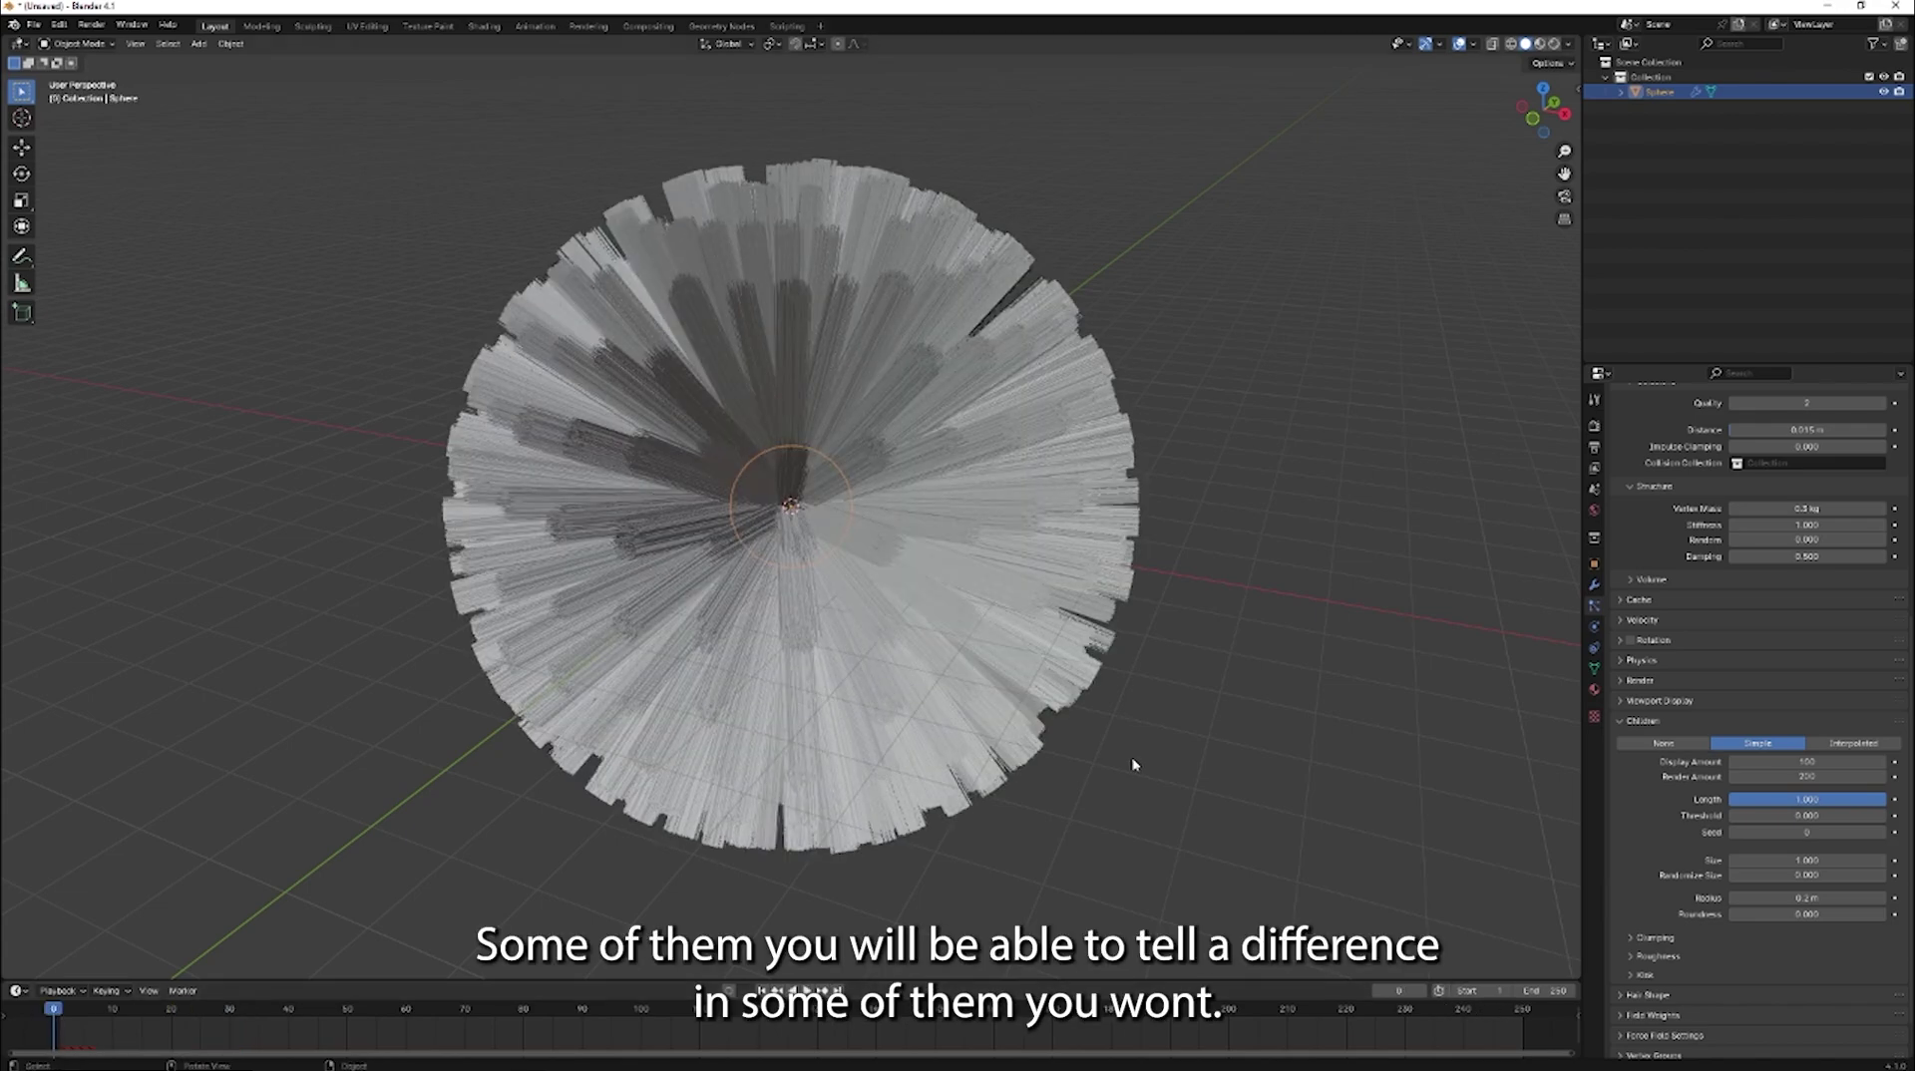
middle_drag(1179, 787, 1022, 719)
key(space)
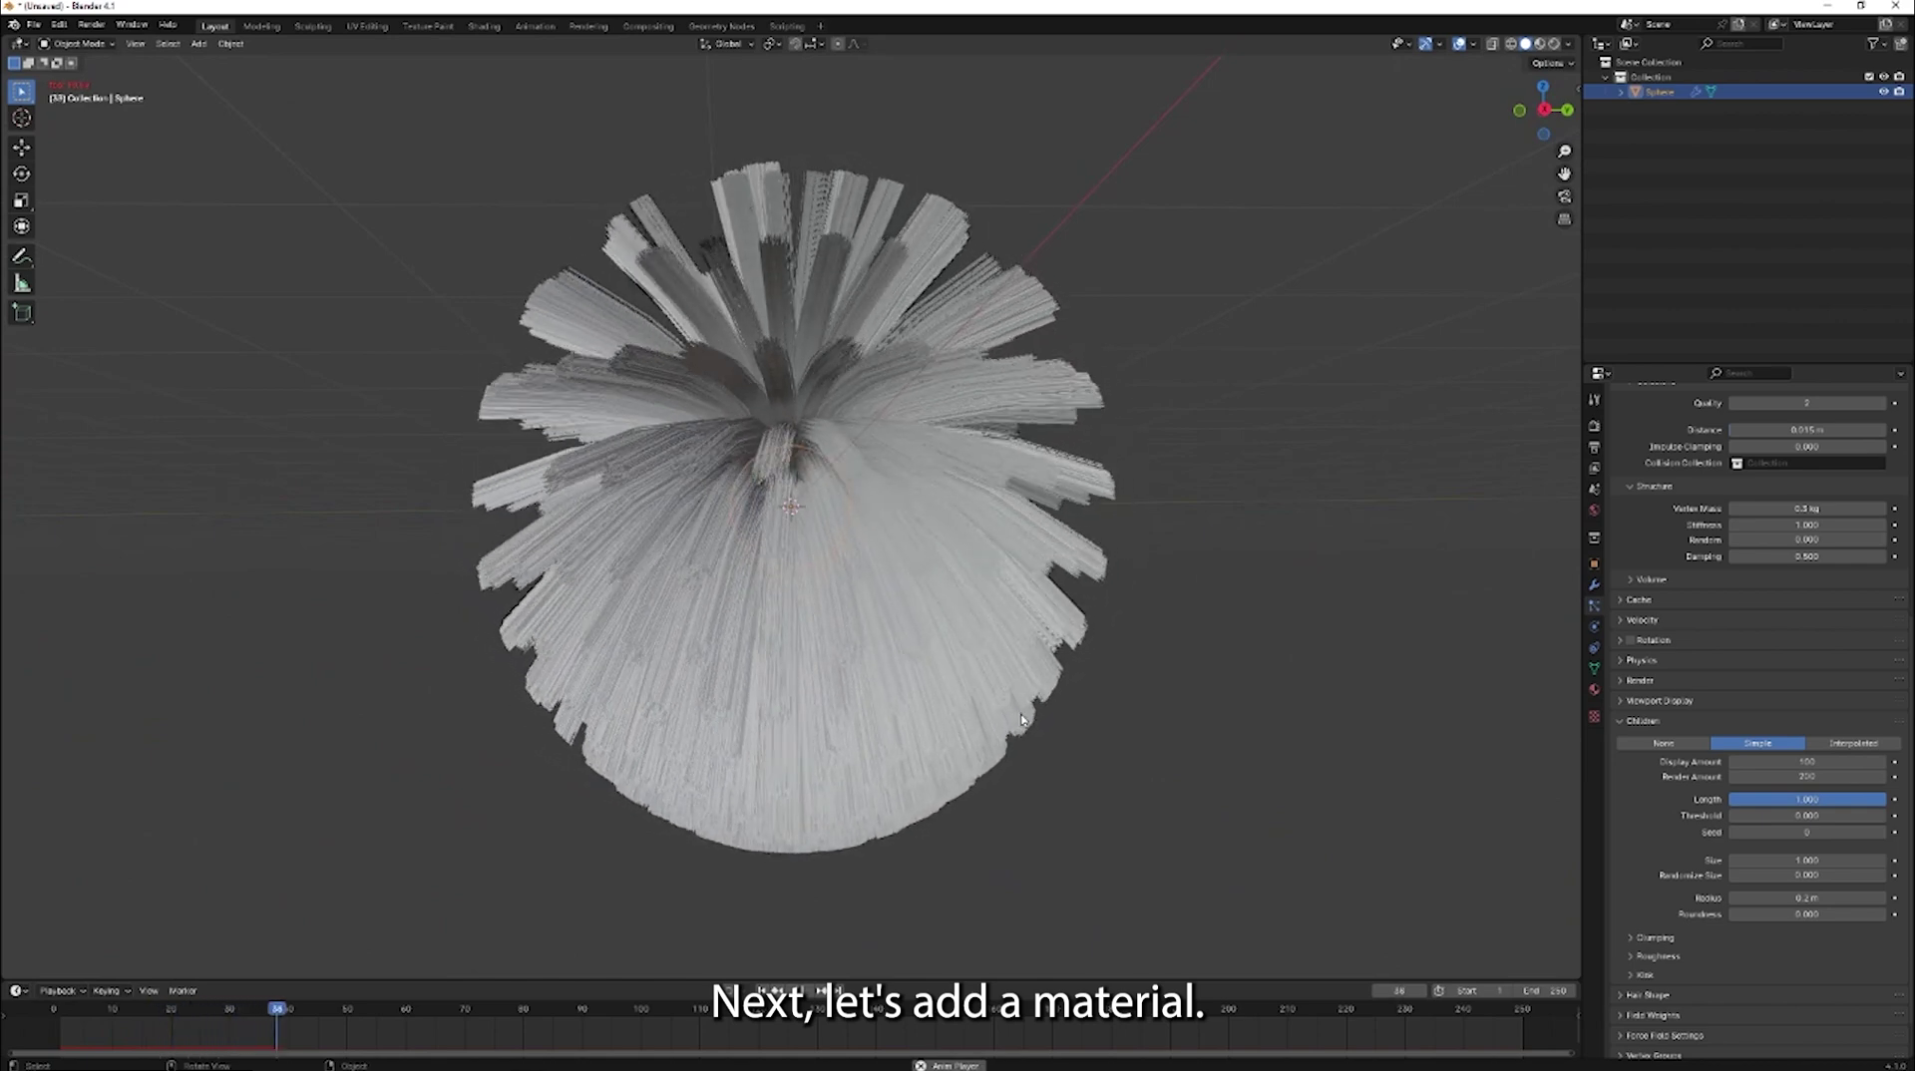
middle_drag(1065, 727, 1107, 761)
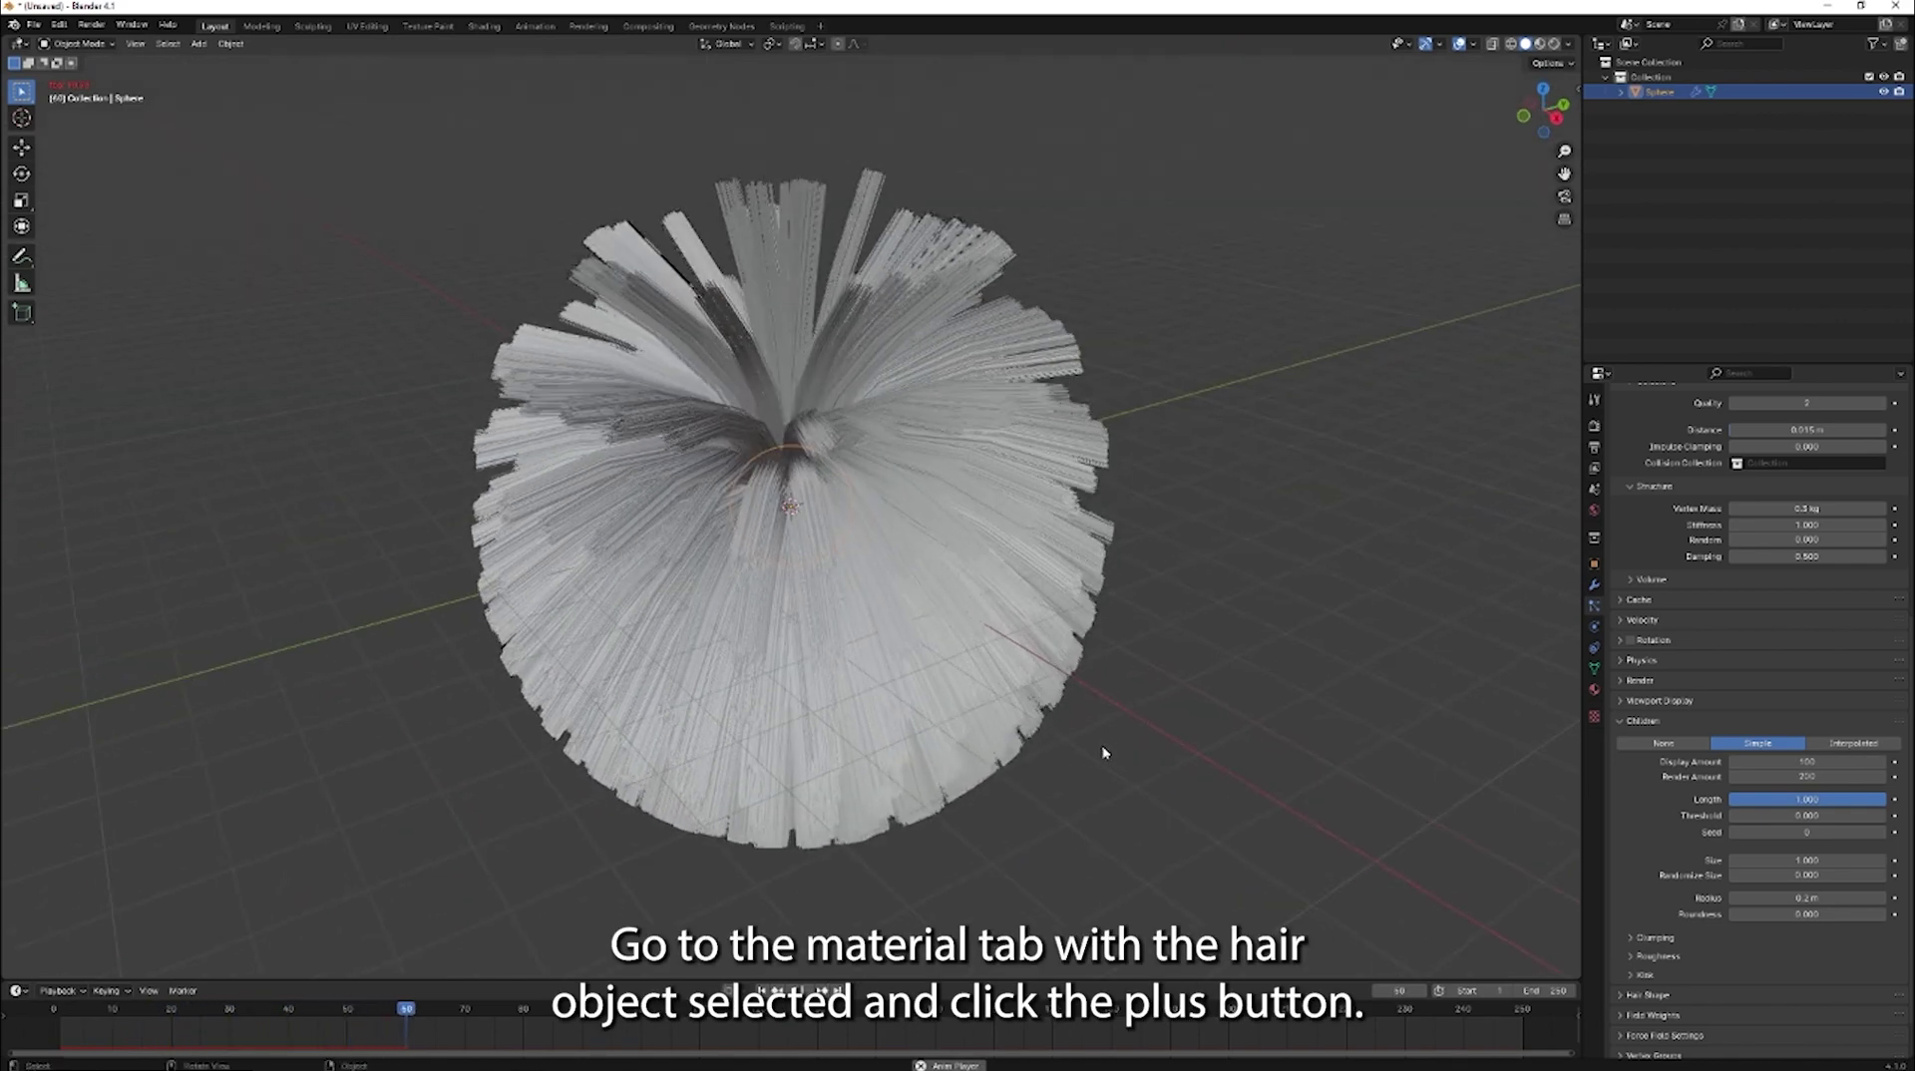
key(space)
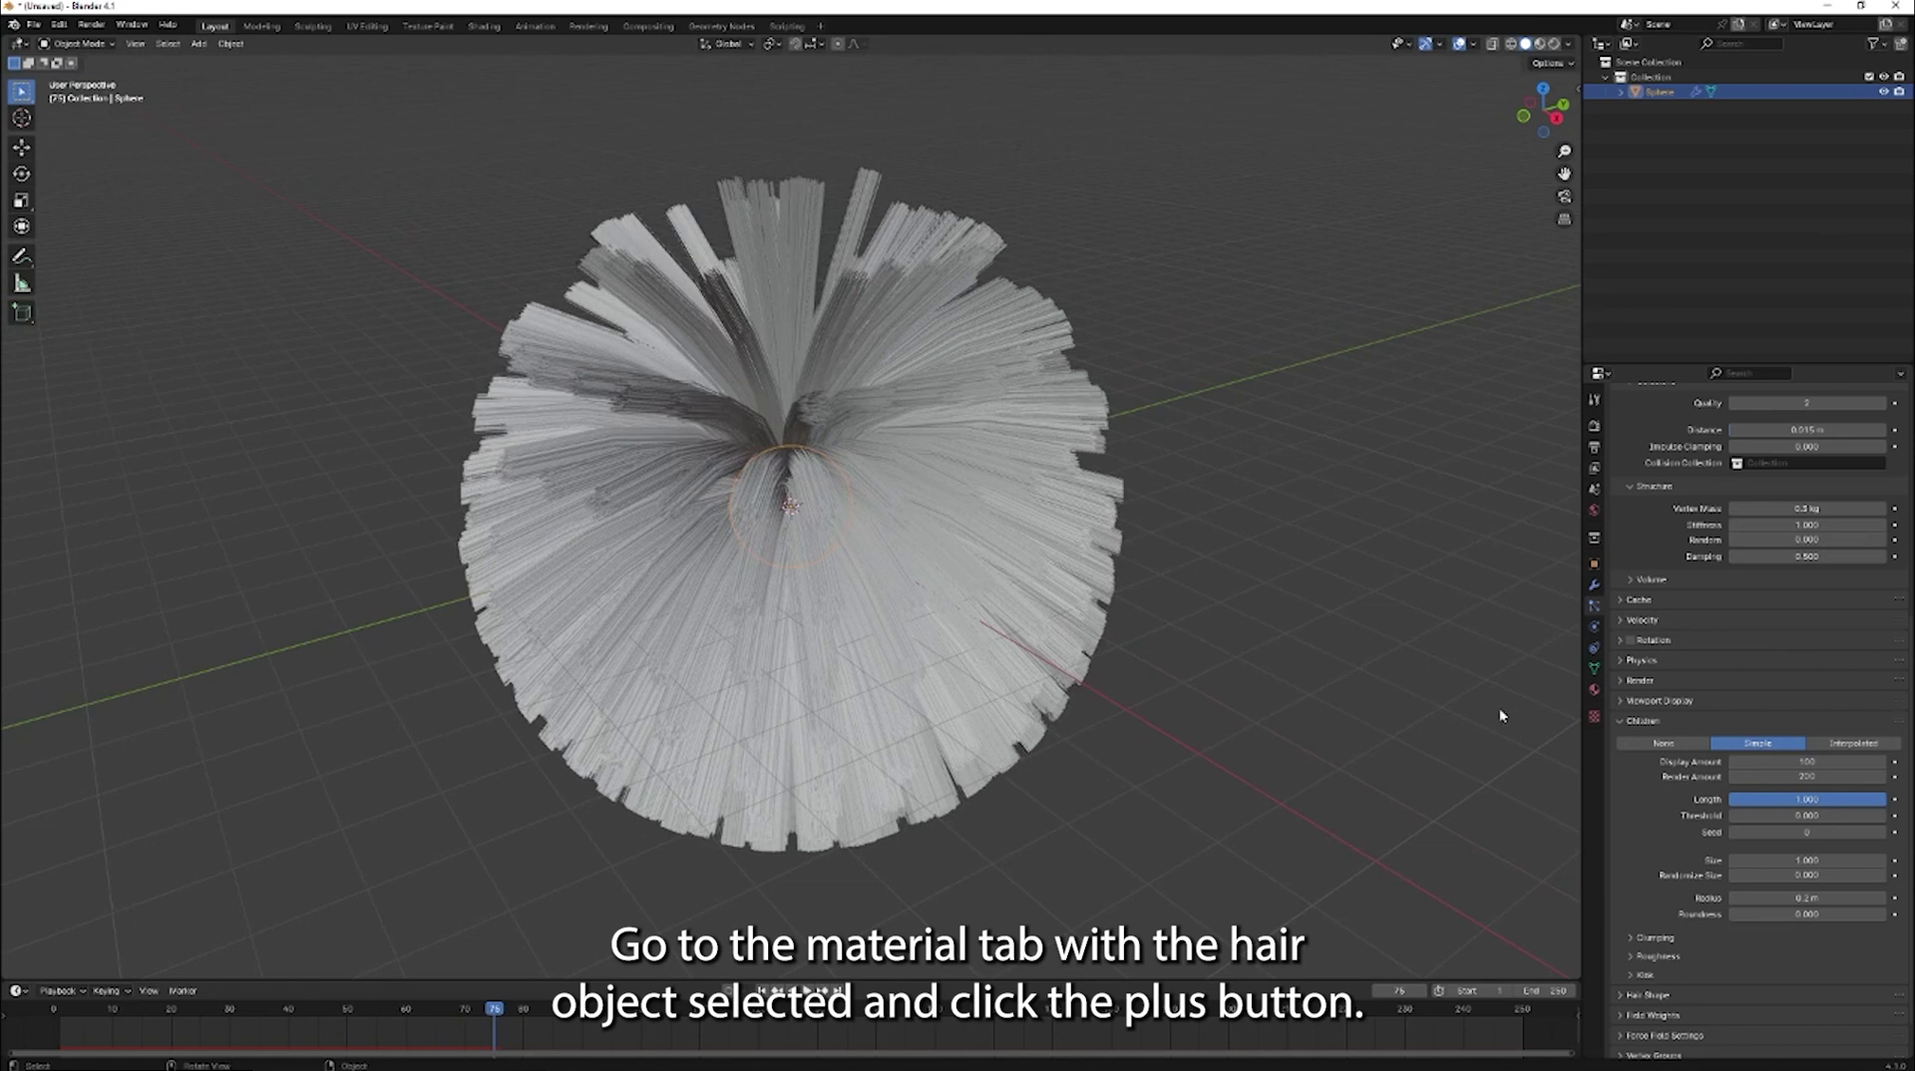
Create a new sphere material with blue base colour, higher Metallic, lower Roughness and IOR 4.0.
click(1594, 689)
click(1777, 487)
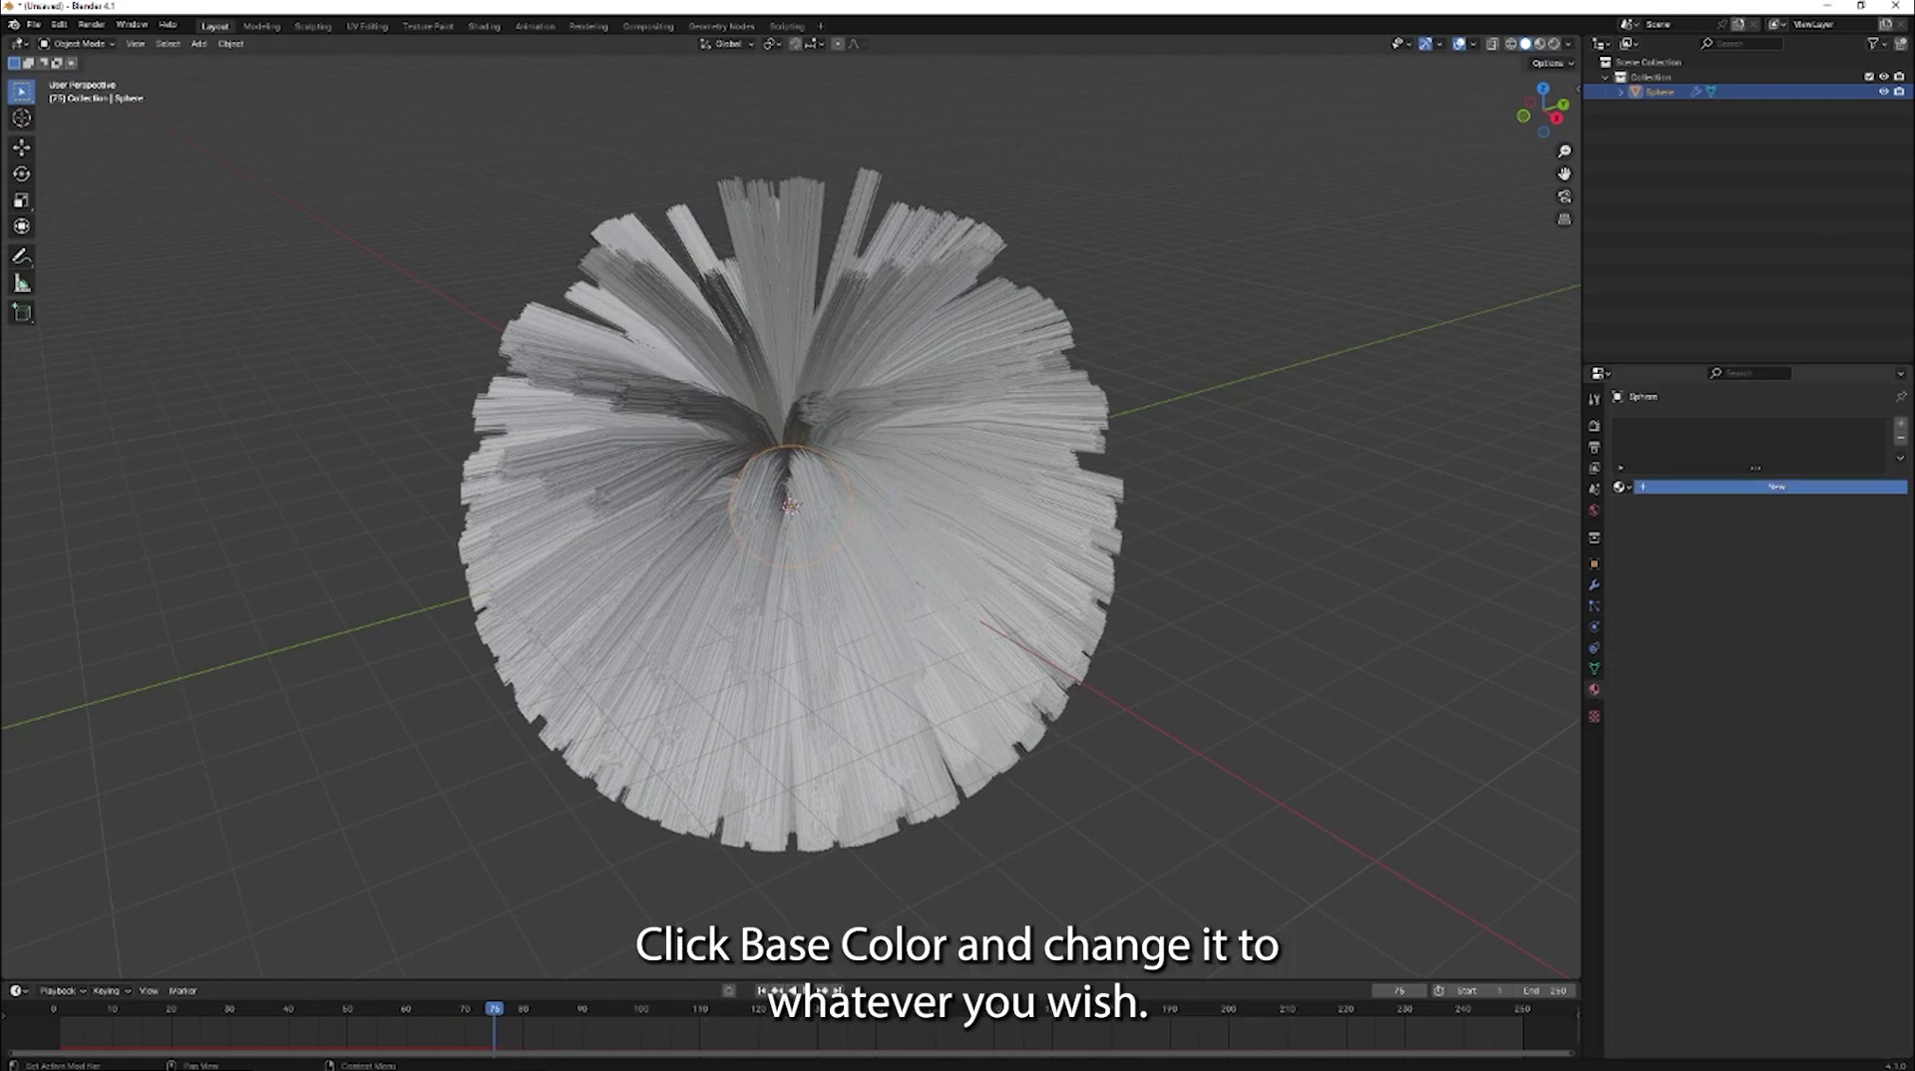
click(1781, 609)
drag(1771, 449, 1741, 467)
drag(1796, 626, 1842, 627)
drag(1786, 646, 1776, 646)
mouse_move(1796, 663)
mouse_down()
mouse_move(1835, 663)
mouse_move(1786, 664)
mouse_up()
Raise the material's Subsurface weight and set its Specular Tint to magenta.
scroll(1716, 873, down, 1)
click(1646, 675)
drag(1803, 708, 1833, 708)
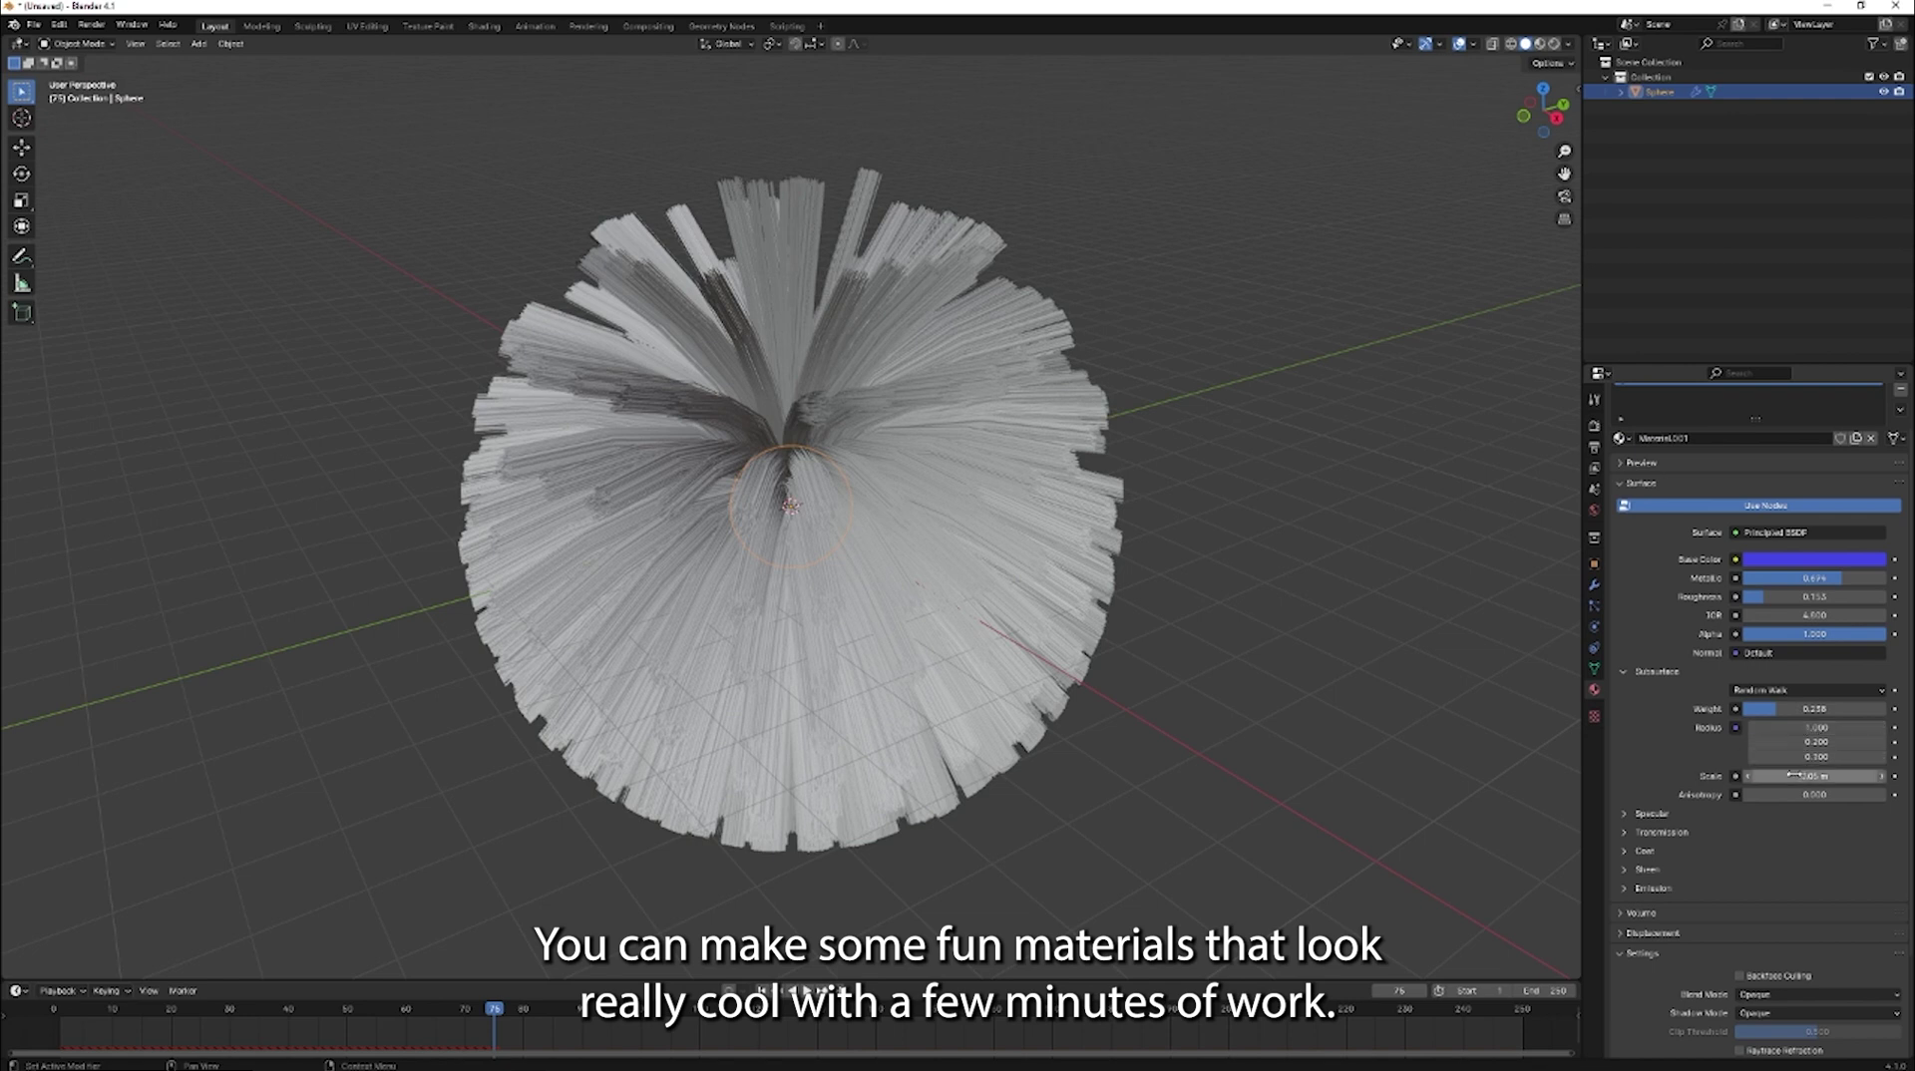
click(1625, 813)
click(1814, 869)
click(1753, 722)
click(1232, 556)
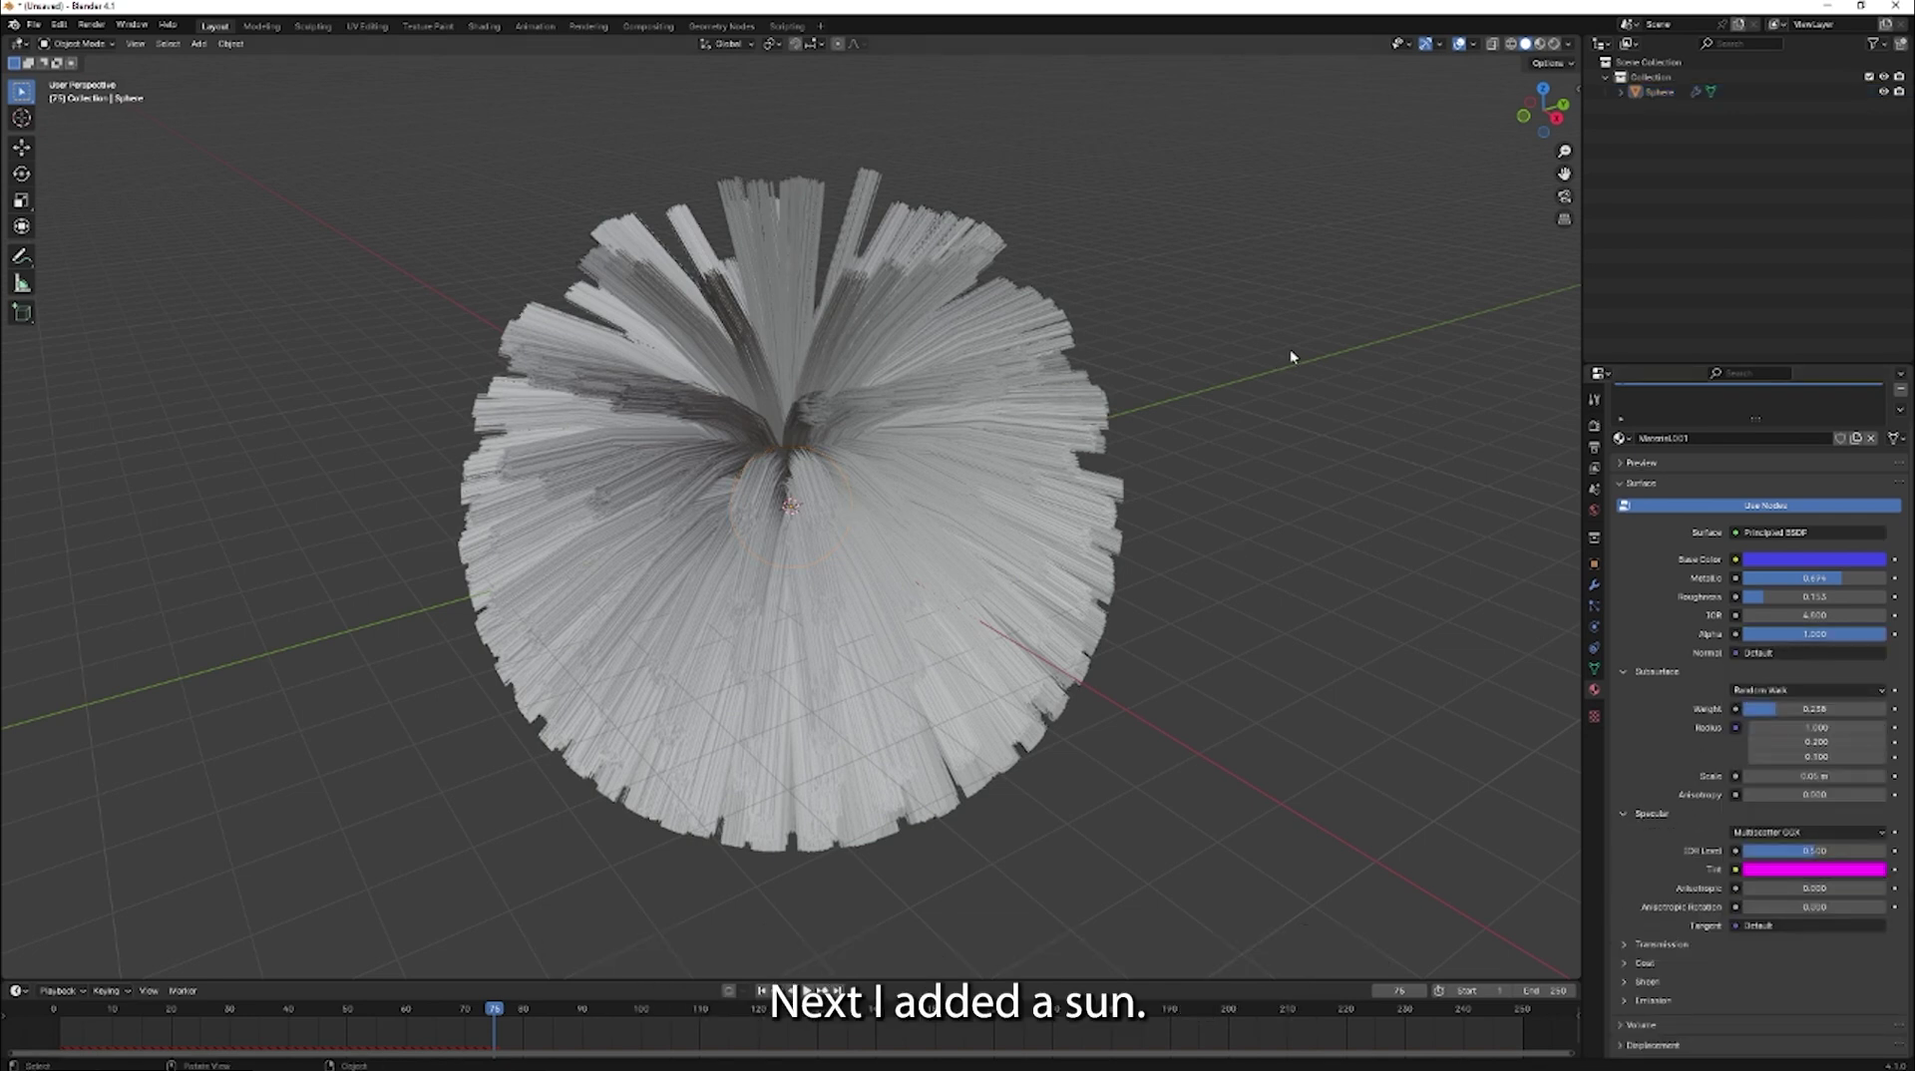
Add a Sun light, raise it above the sphere, and aim it at the sphere's centre.
key(shift+a)
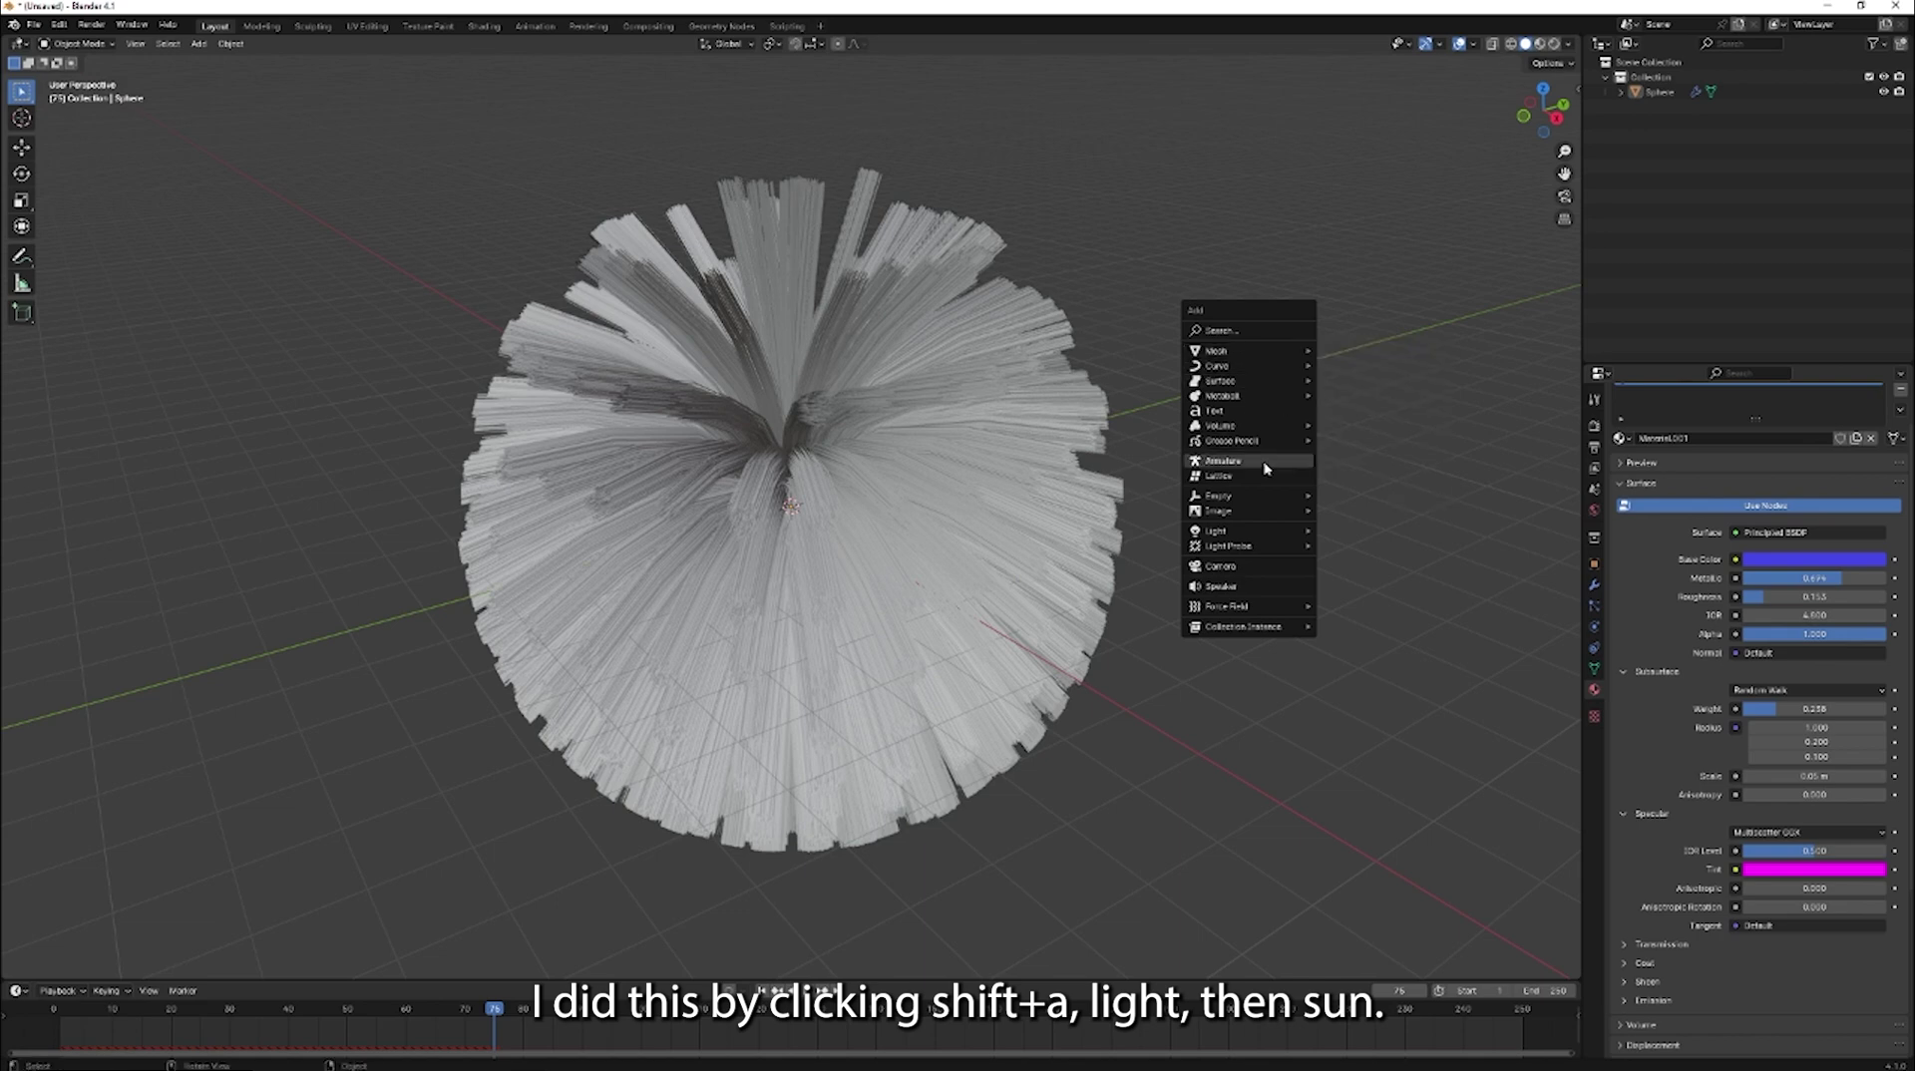
mouse_move(1253, 537)
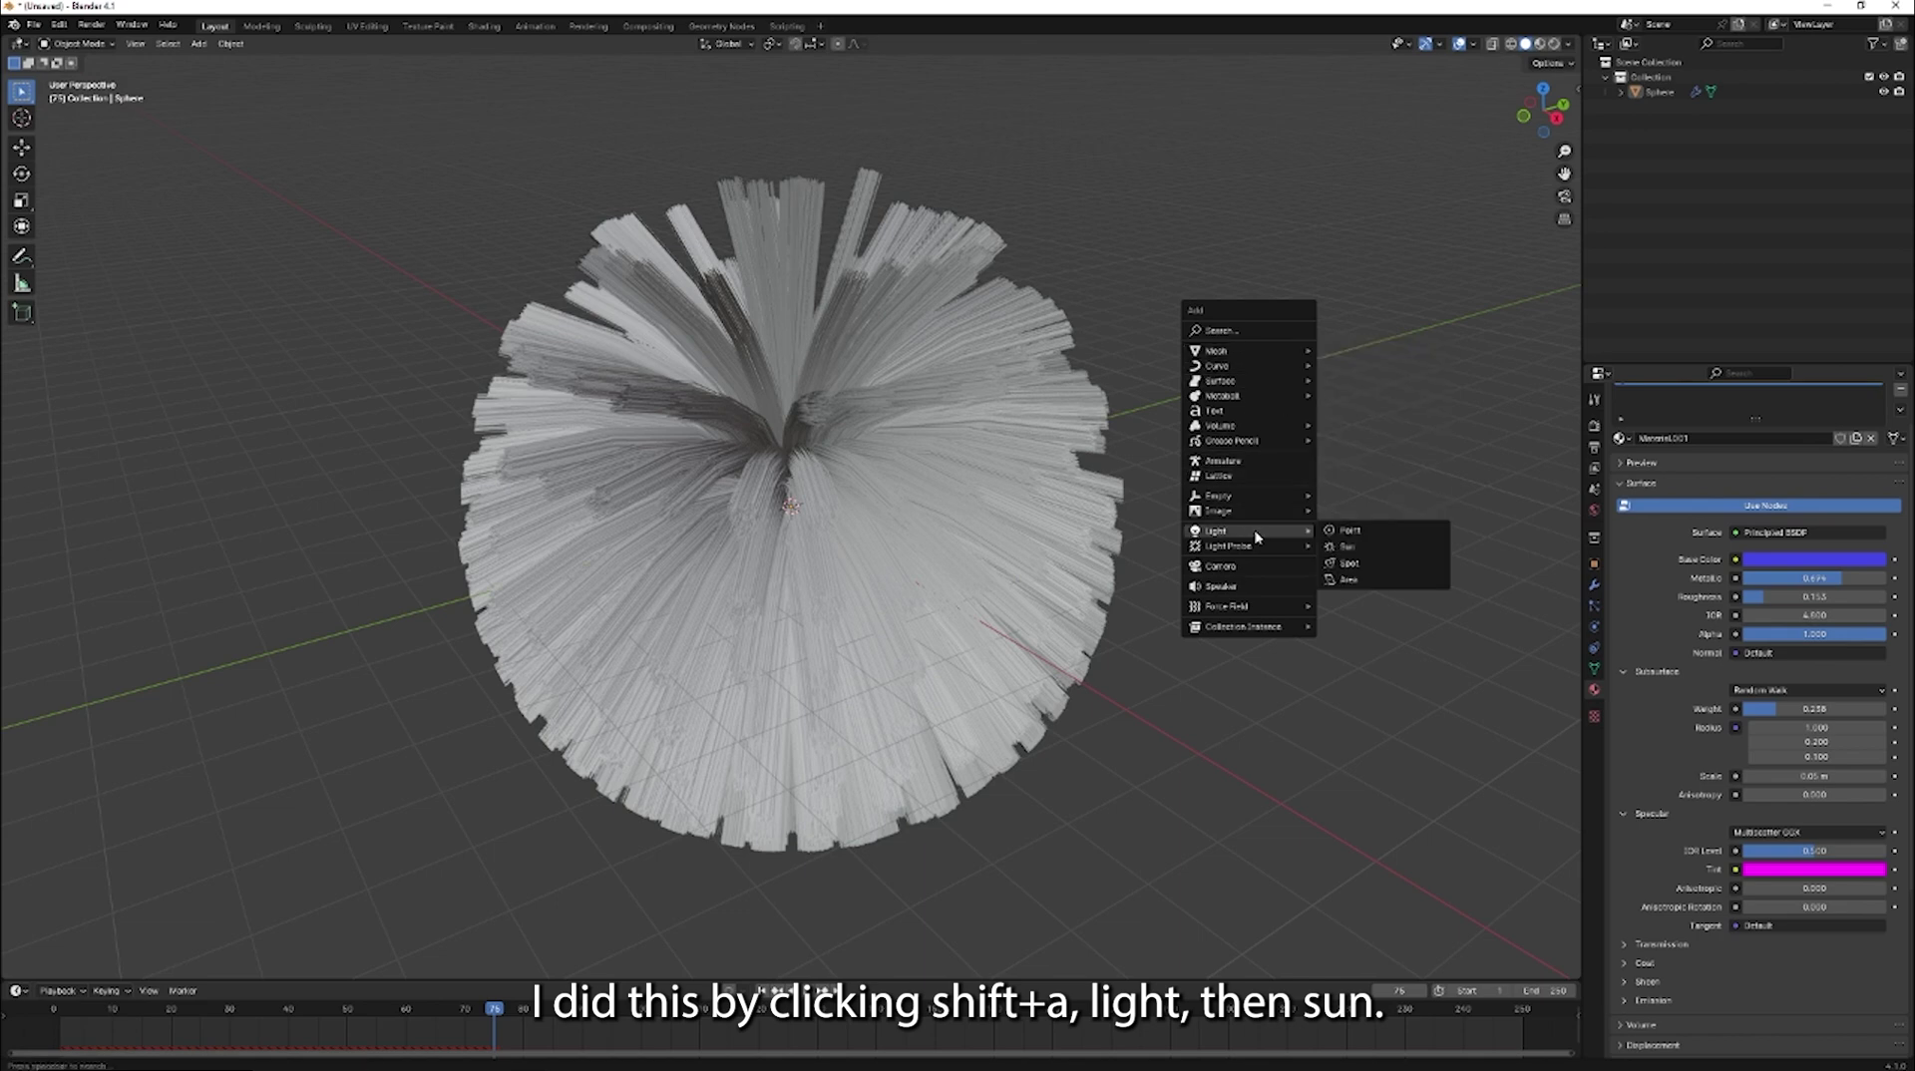
click(1346, 552)
scroll(1205, 590, down, 4)
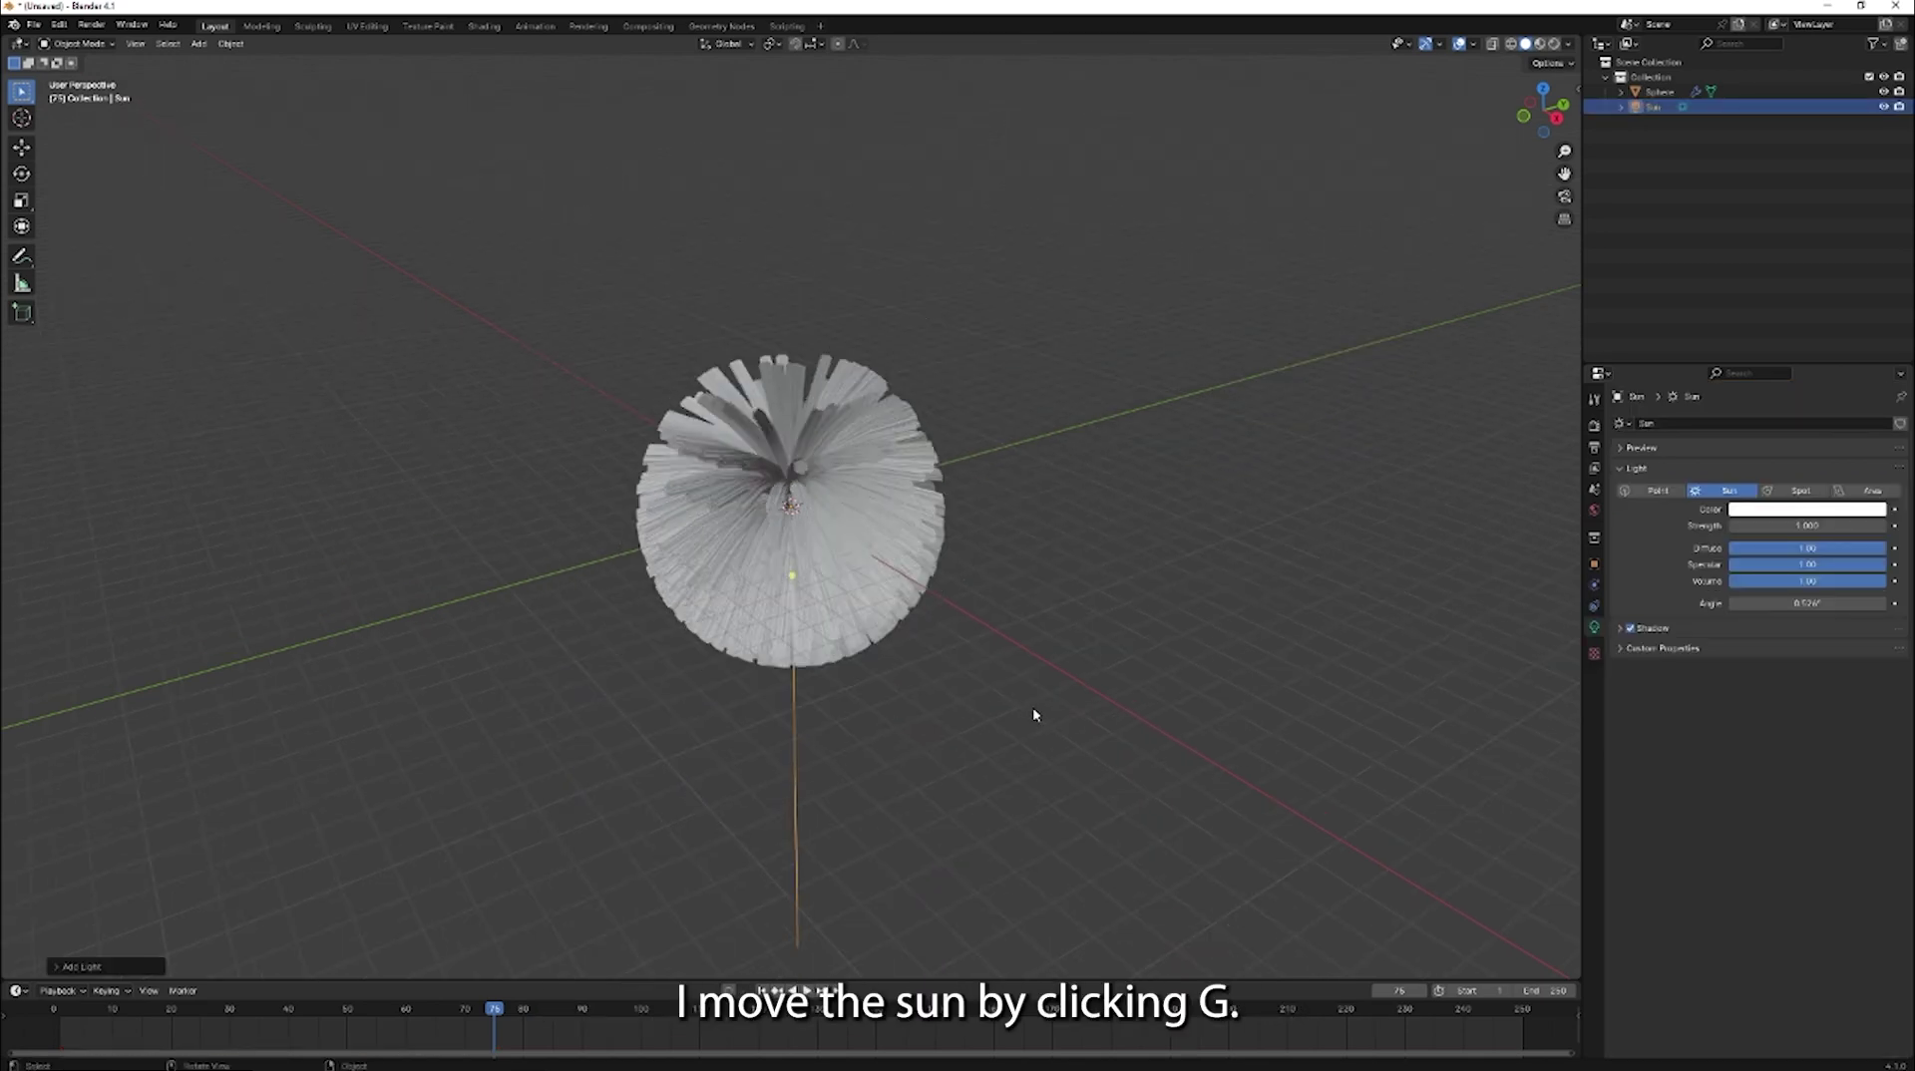
key(g)
click(816, 409)
middle_drag(816, 409, 1027, 369)
drag(1033, 297, 981, 280)
drag(790, 510, 789, 513)
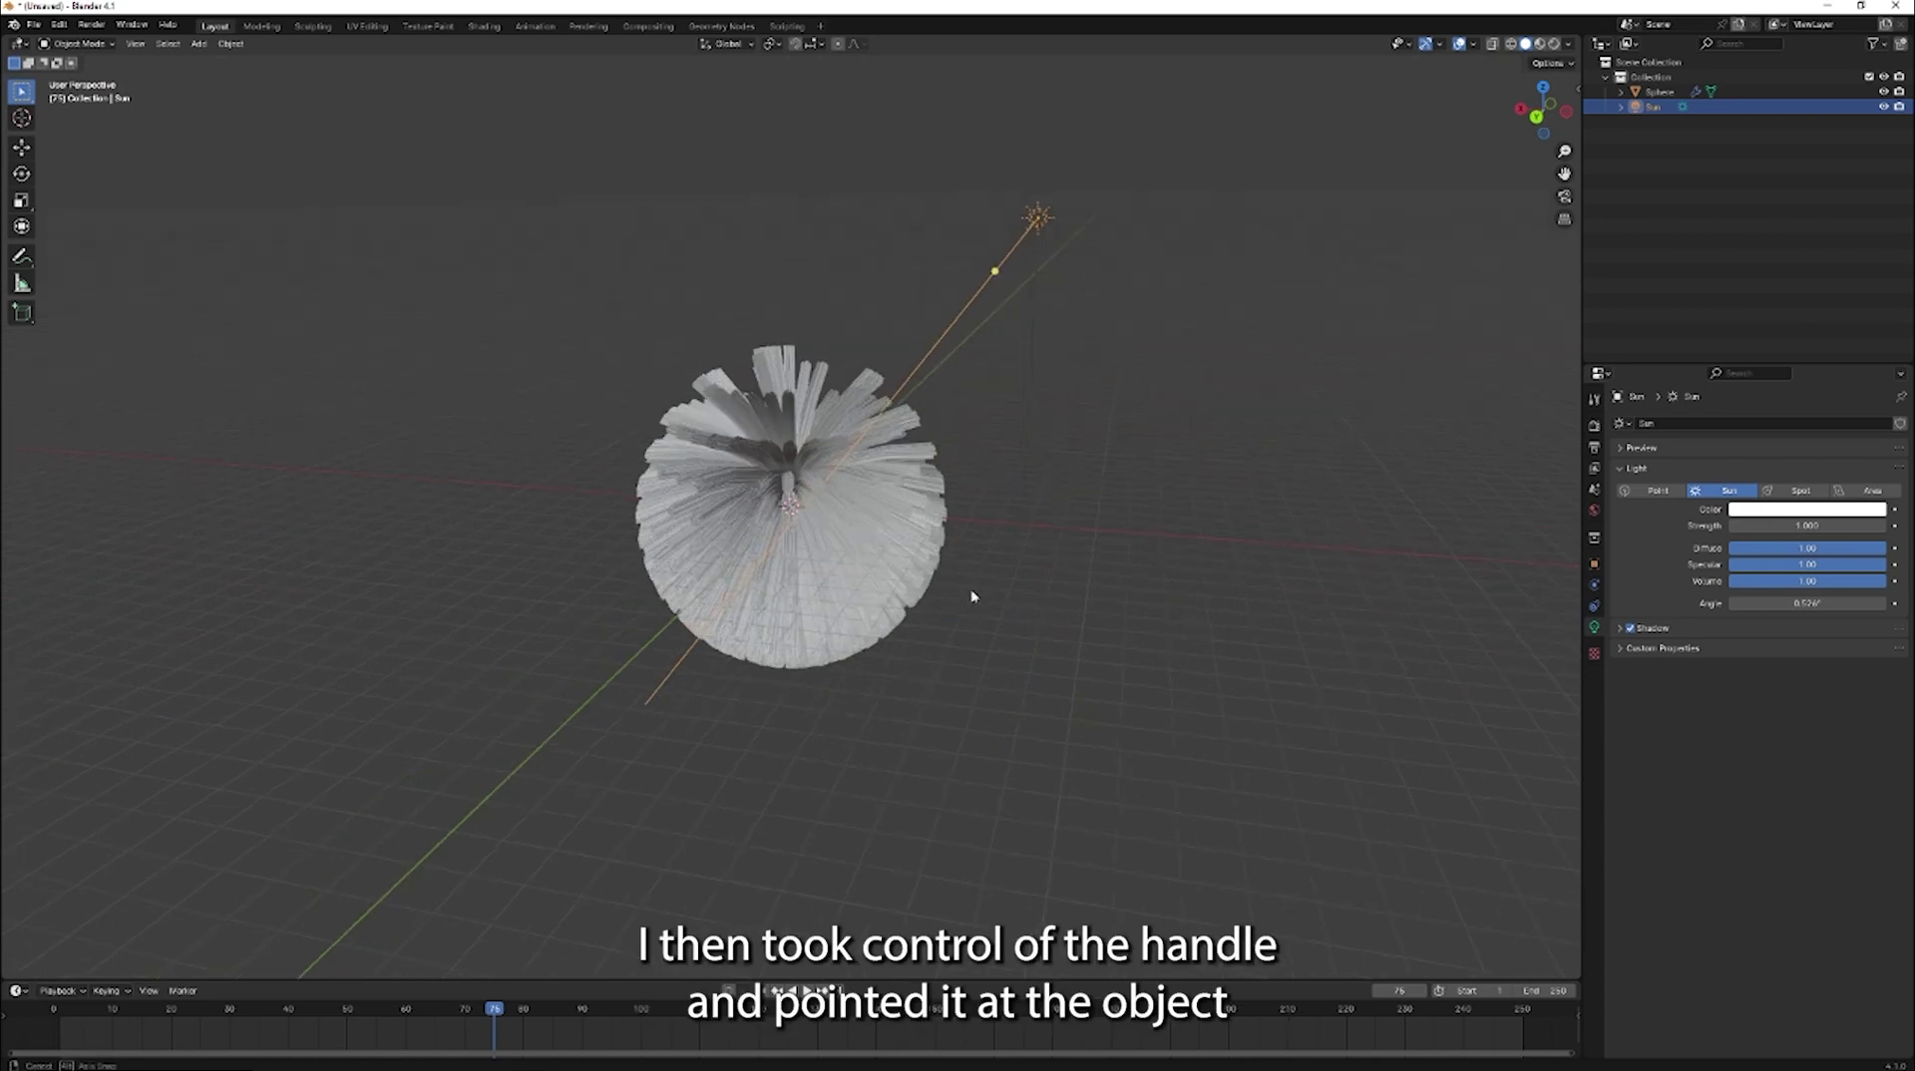
middle_drag(973, 596, 763, 671)
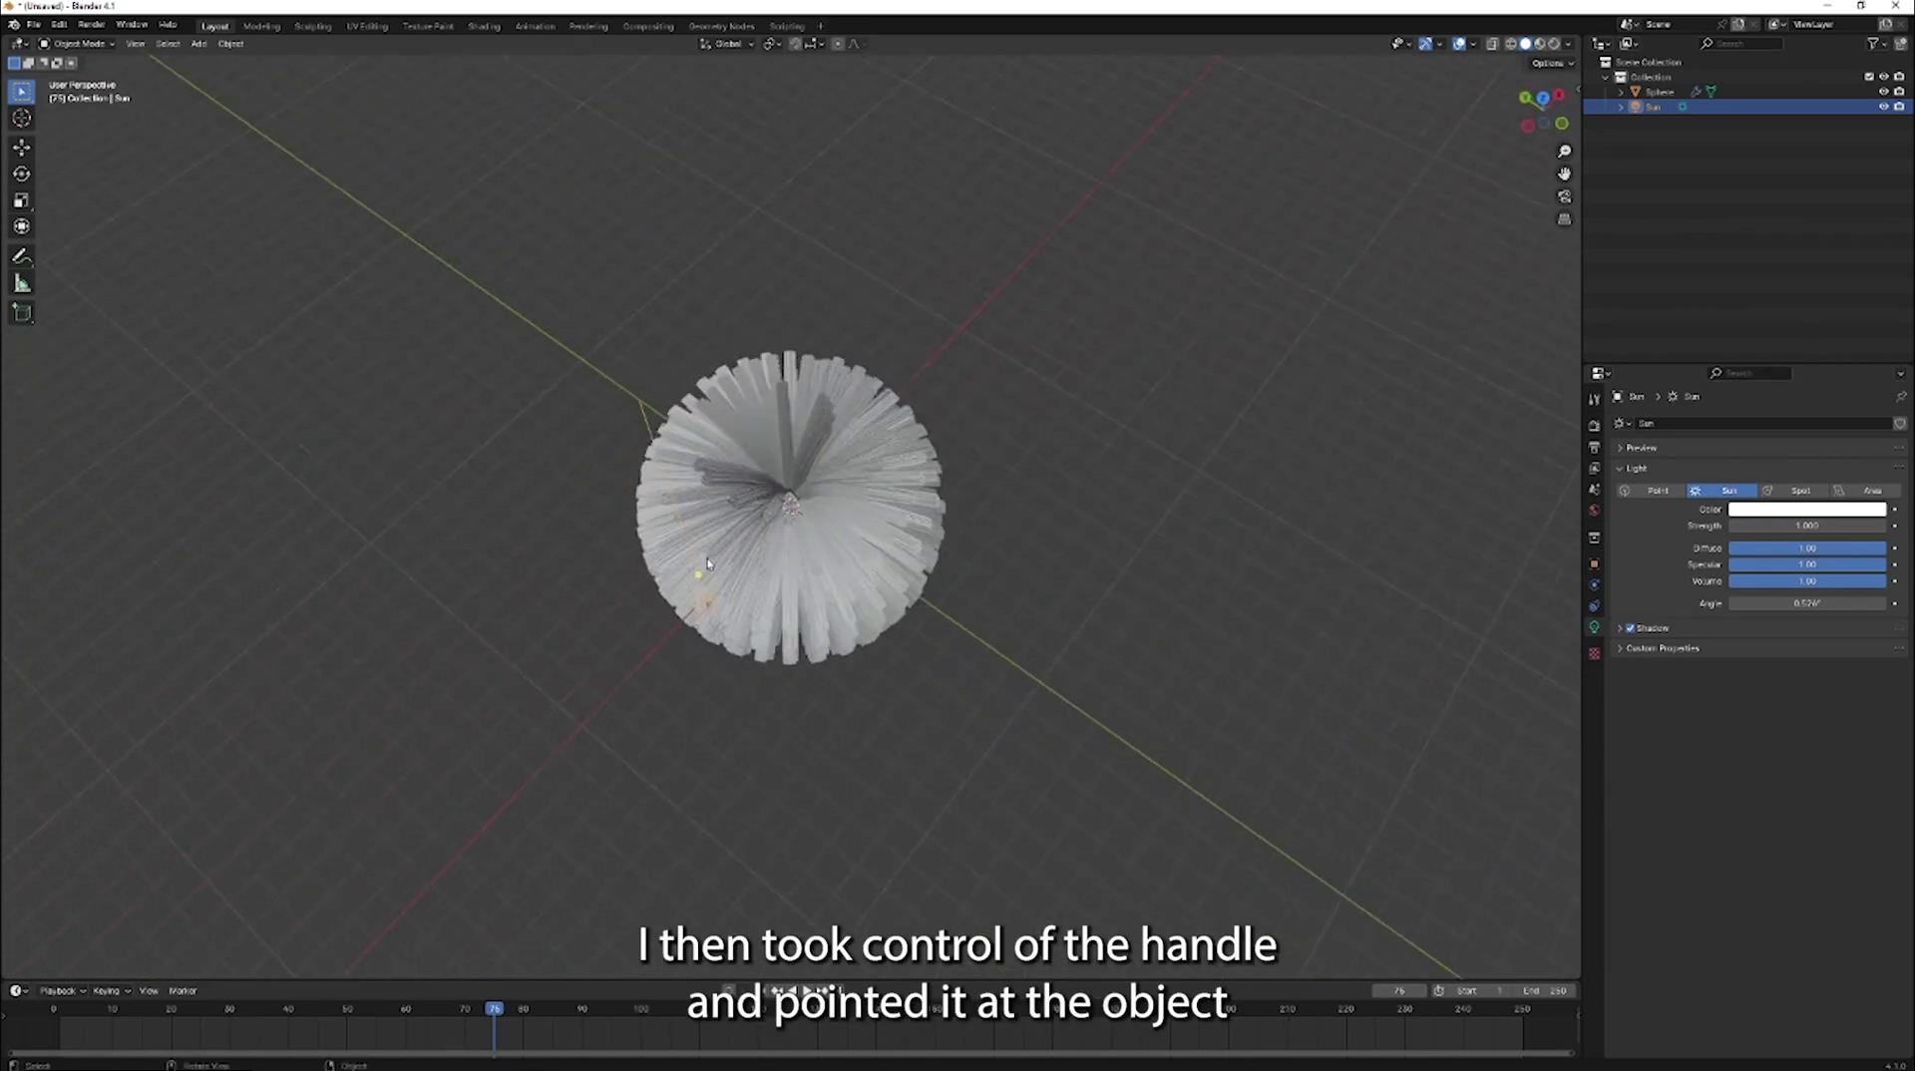
drag(694, 579, 788, 517)
middle_drag(787, 509, 1127, 570)
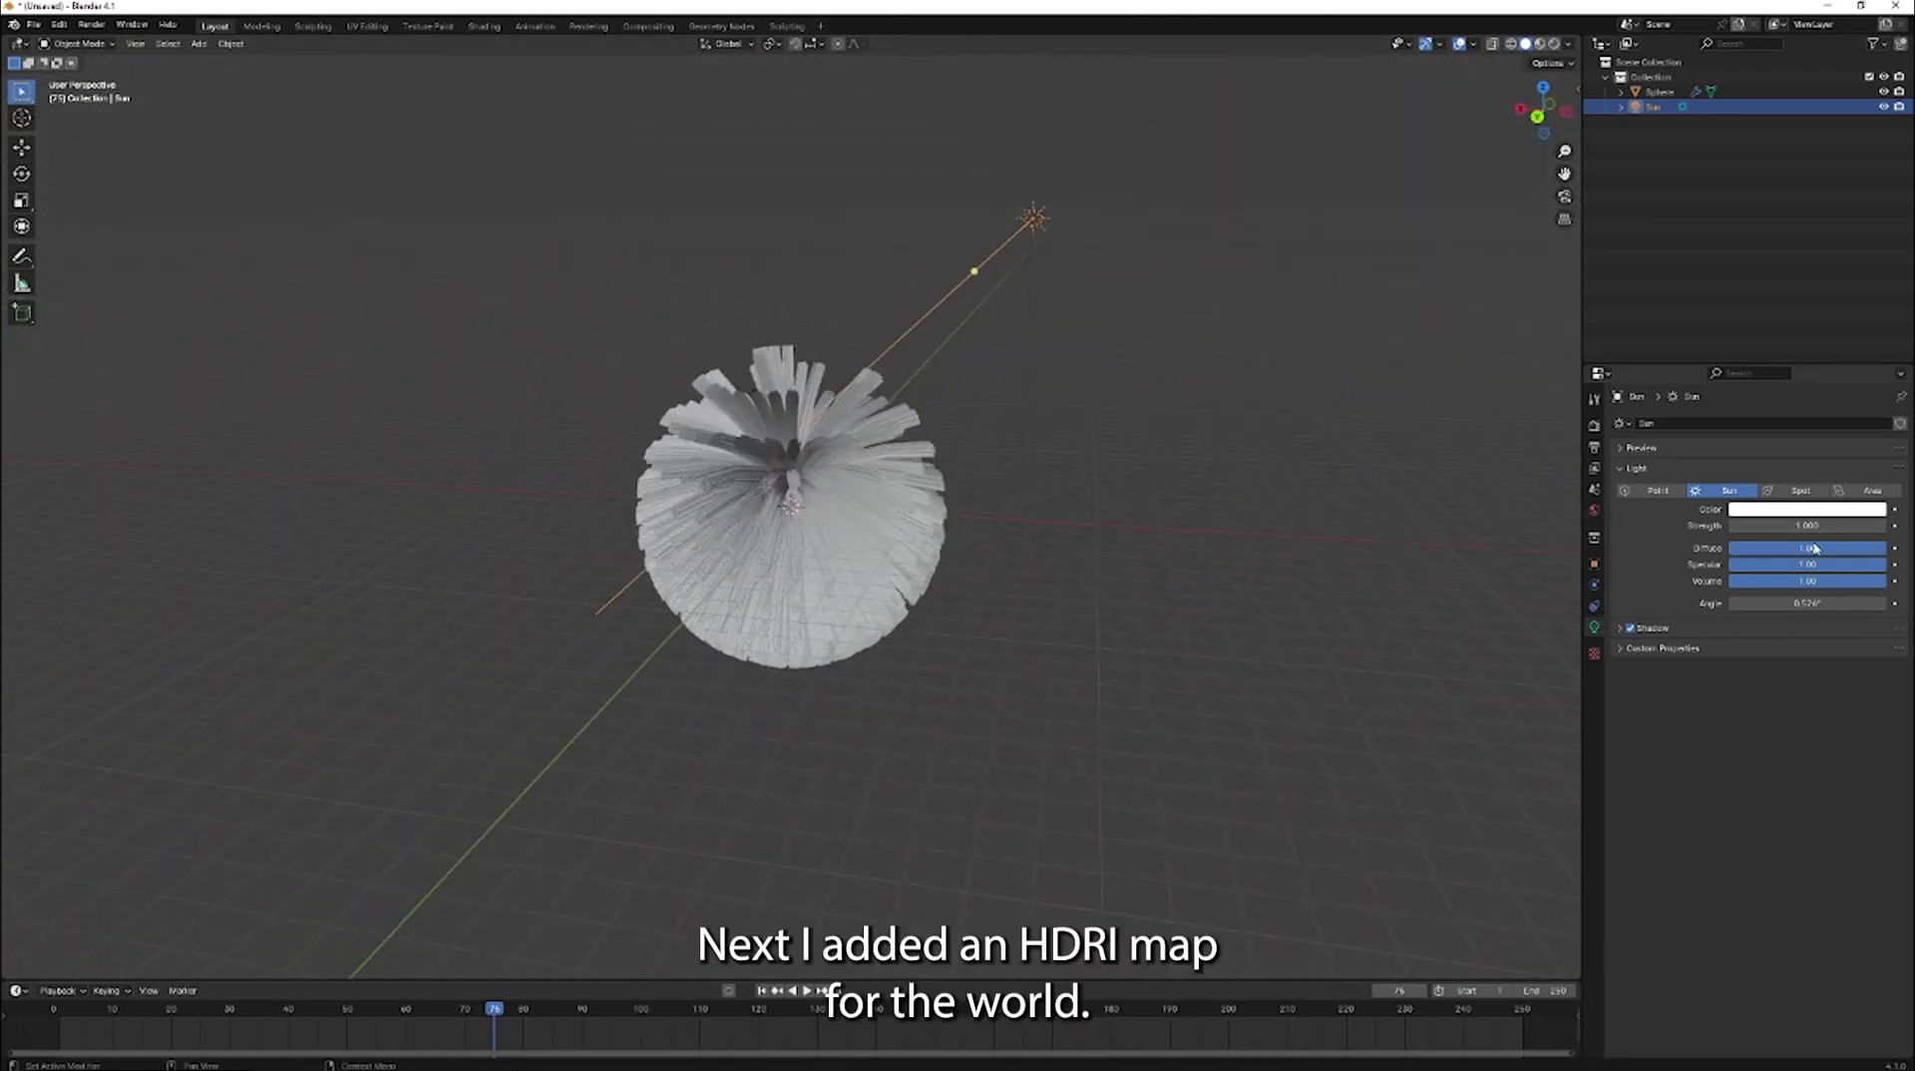
Download an EXR HDRI from Poly Haven in the web browser.
click(1594, 456)
key(alt+Tab)
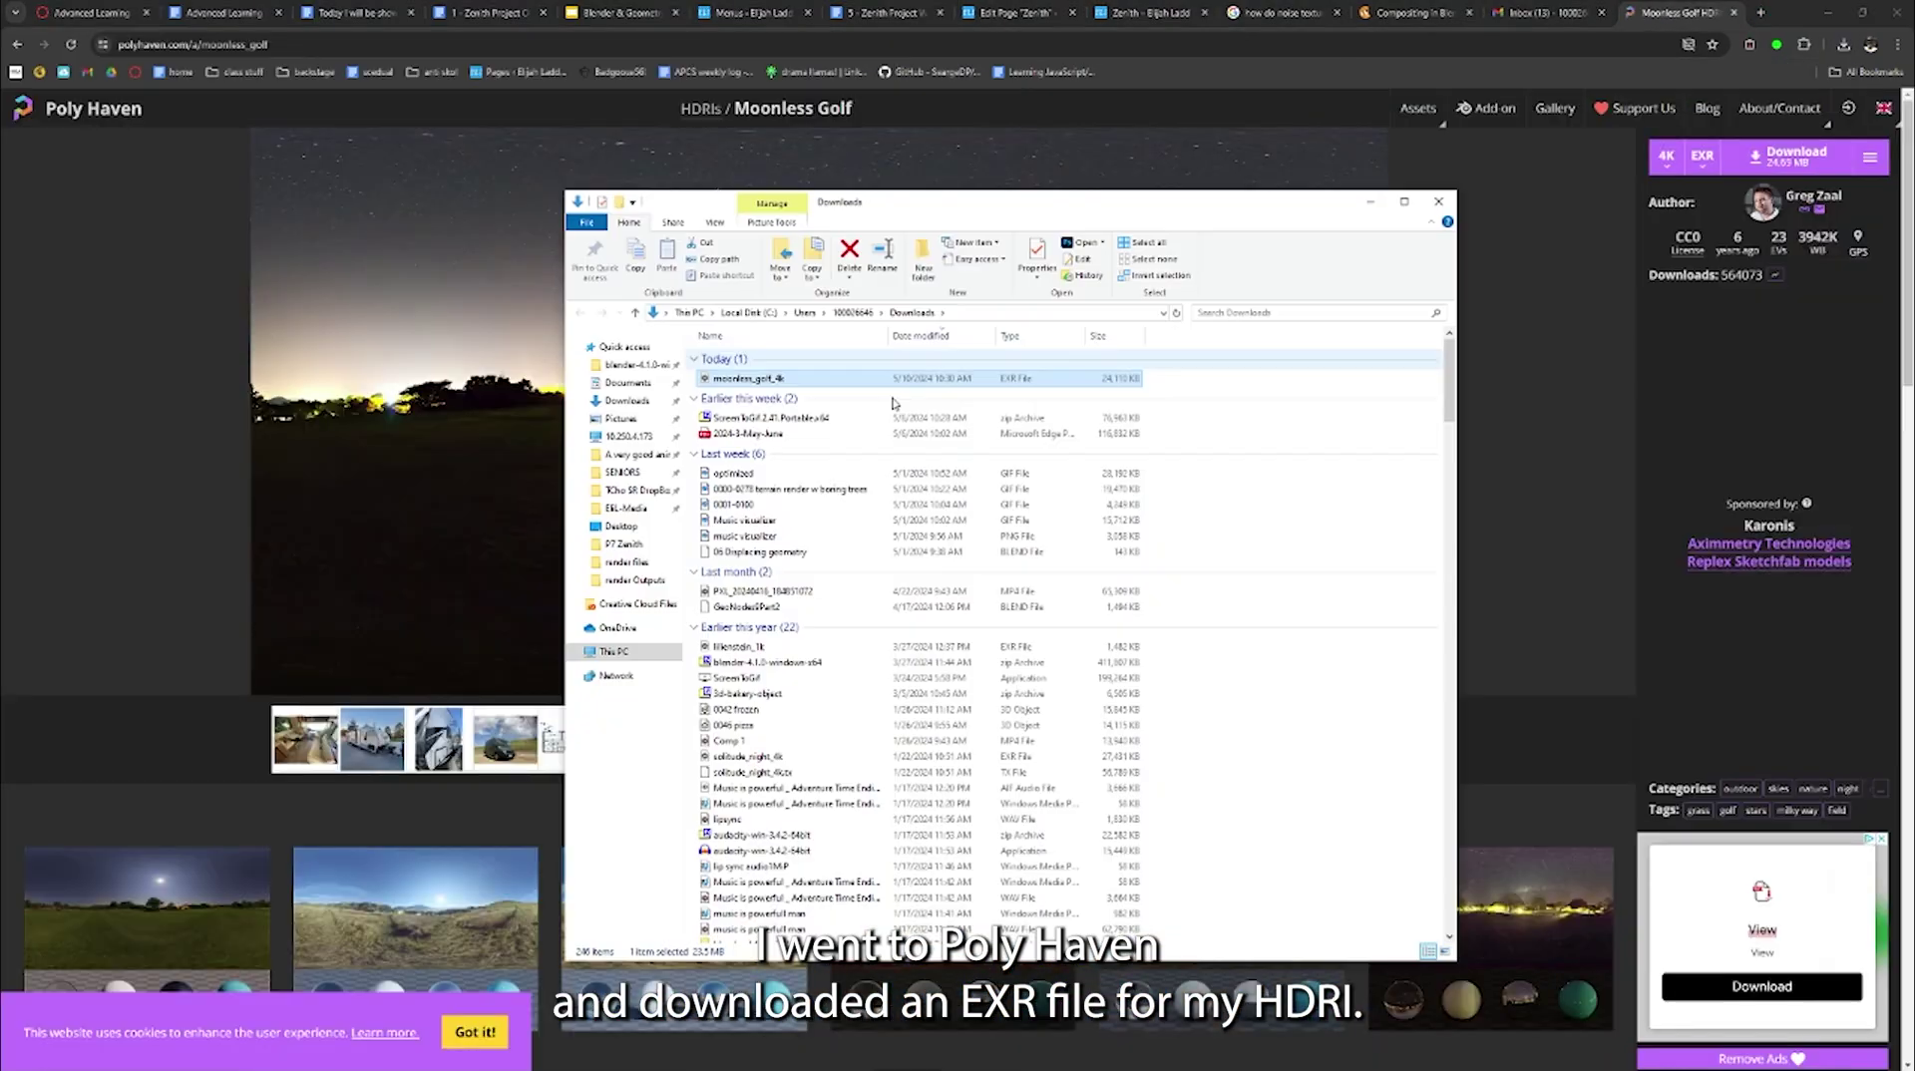
key(alt+Tab)
key(alt+Tab)
key(alt+Tab)
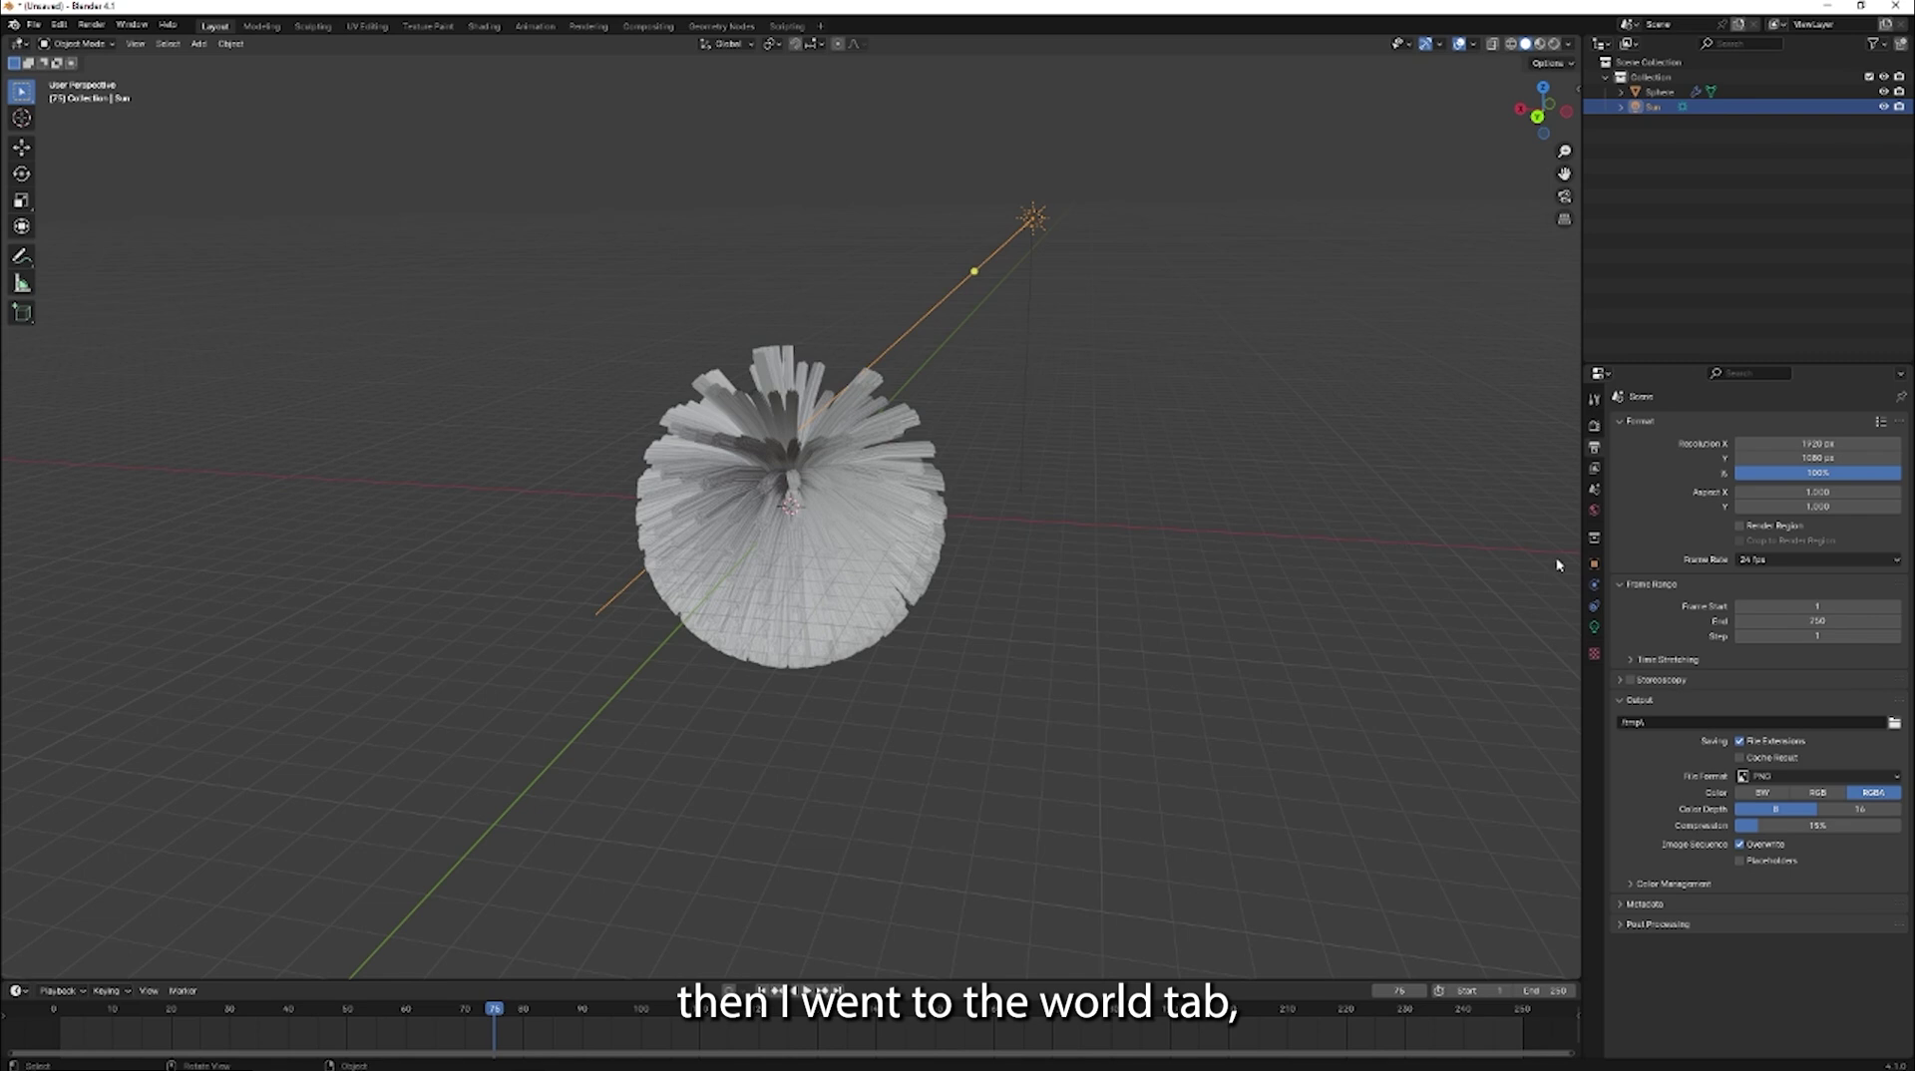
Make the world color an Environment Texture loaded with the moonless_golf_4k.exr HDRI.
click(1594, 510)
click(1811, 544)
click(1686, 561)
click(1841, 544)
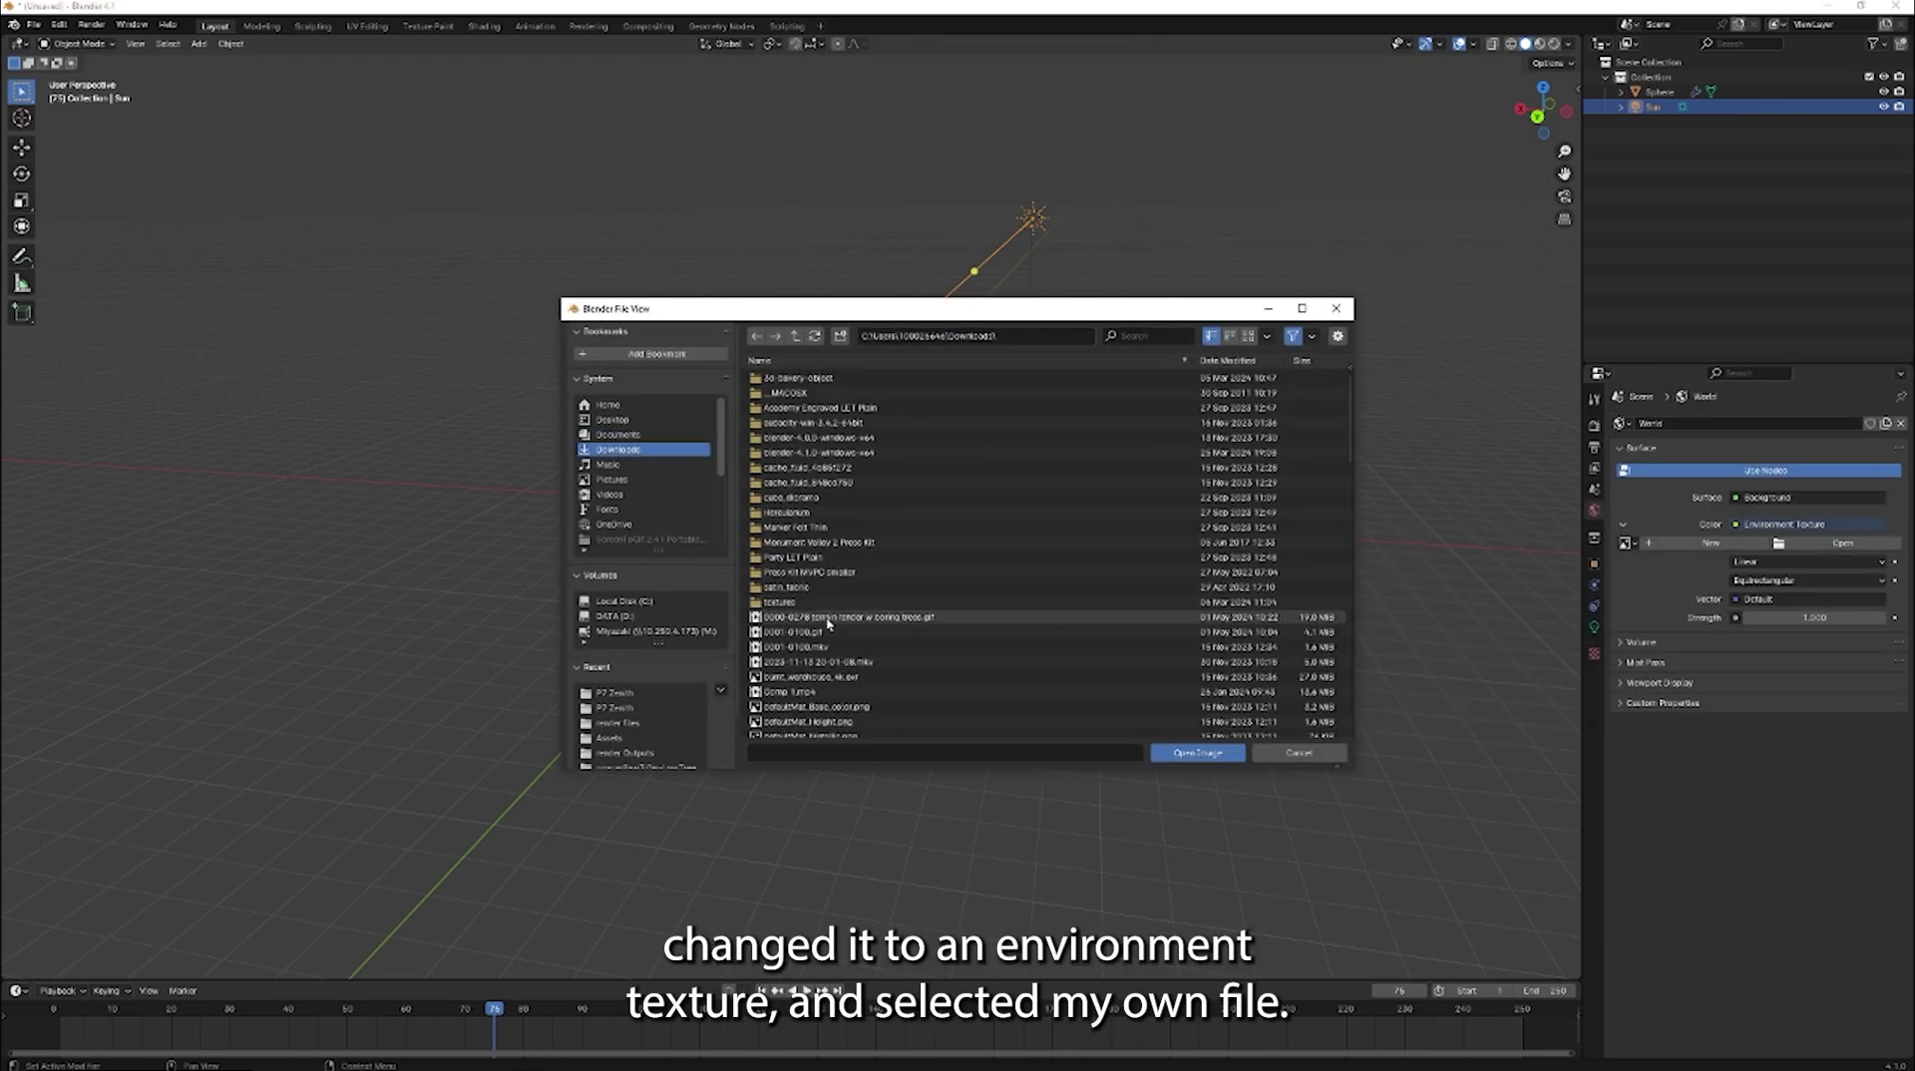
double_click(828, 618)
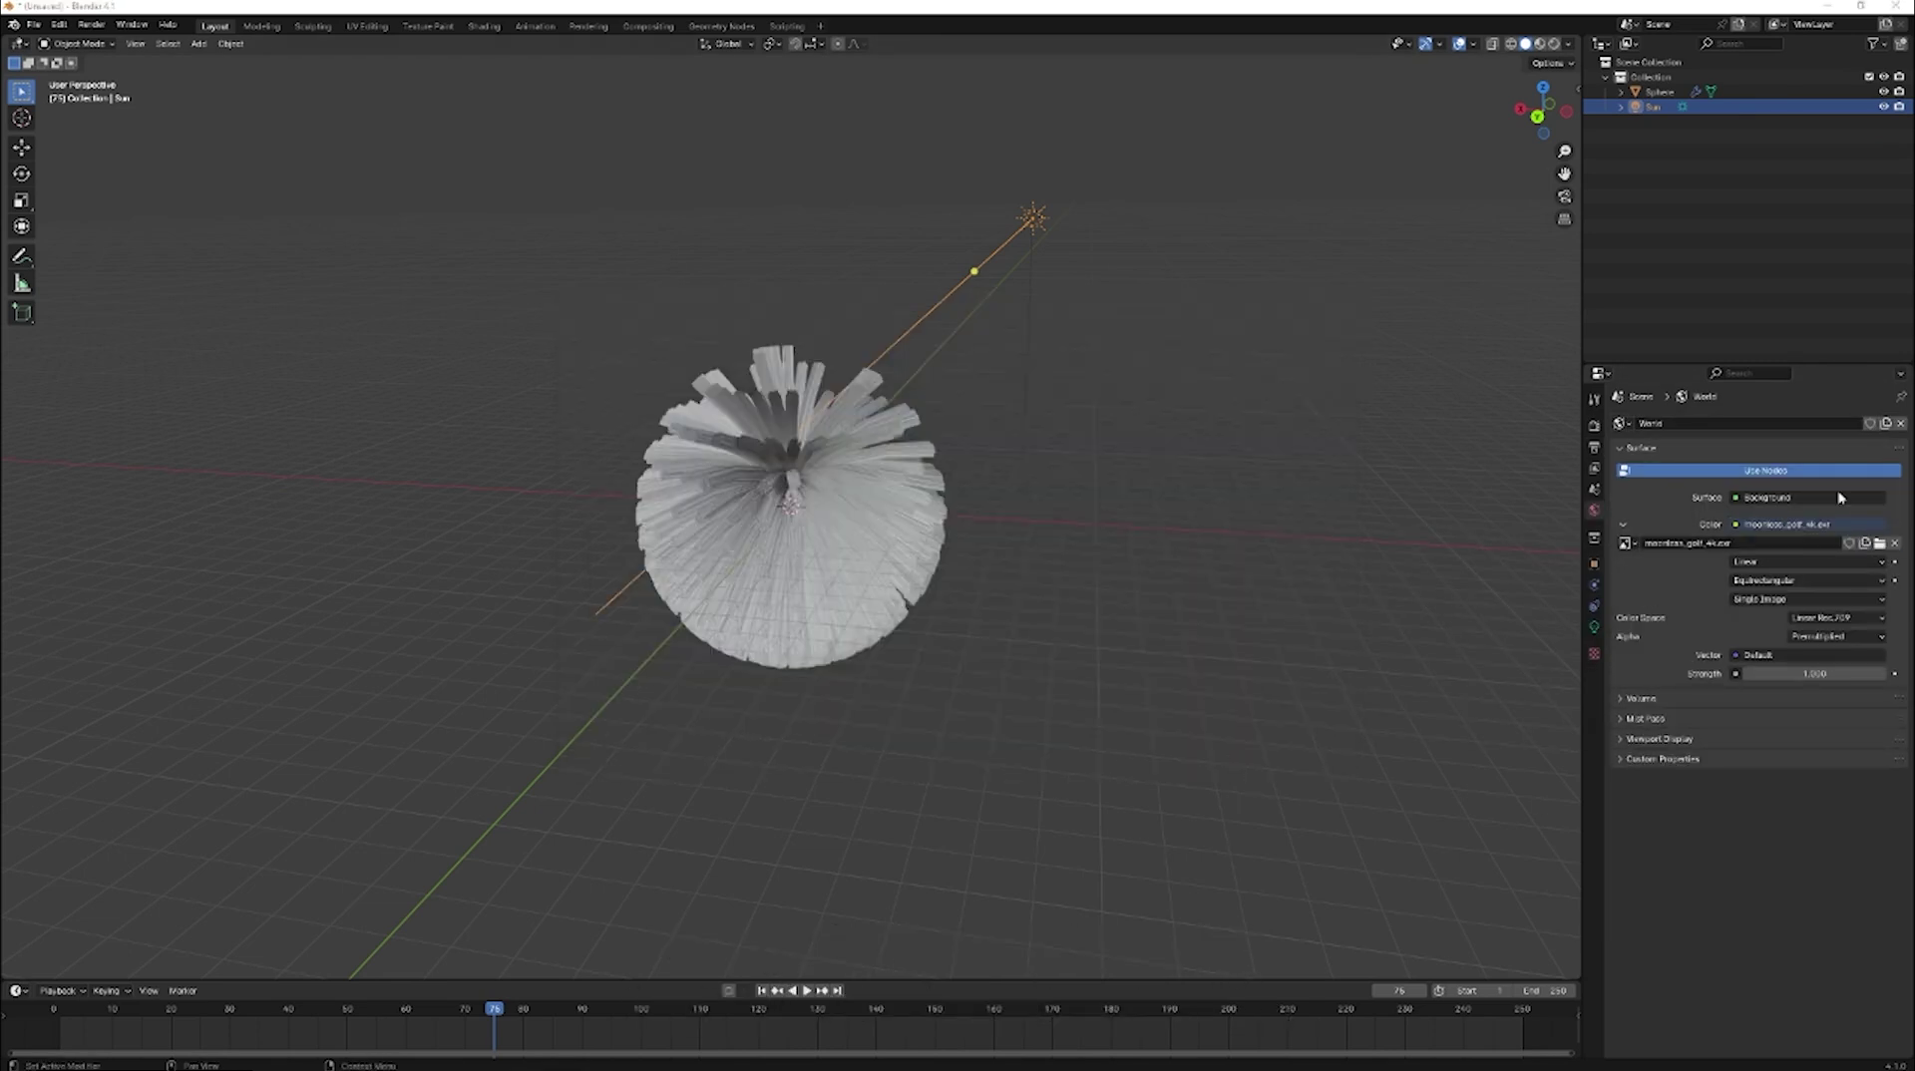
middle_drag(1197, 599, 868, 703)
Keyframe the sphere at frame 1, then rotate it and keyframe it at frame 10.
key(shift+Left)
click(788, 506)
key(i)
key(Right)
key(Right)
key(Right)
key(Right)
key(Right)
key(Right)
key(Right)
key(Right)
key(Right)
key(r)
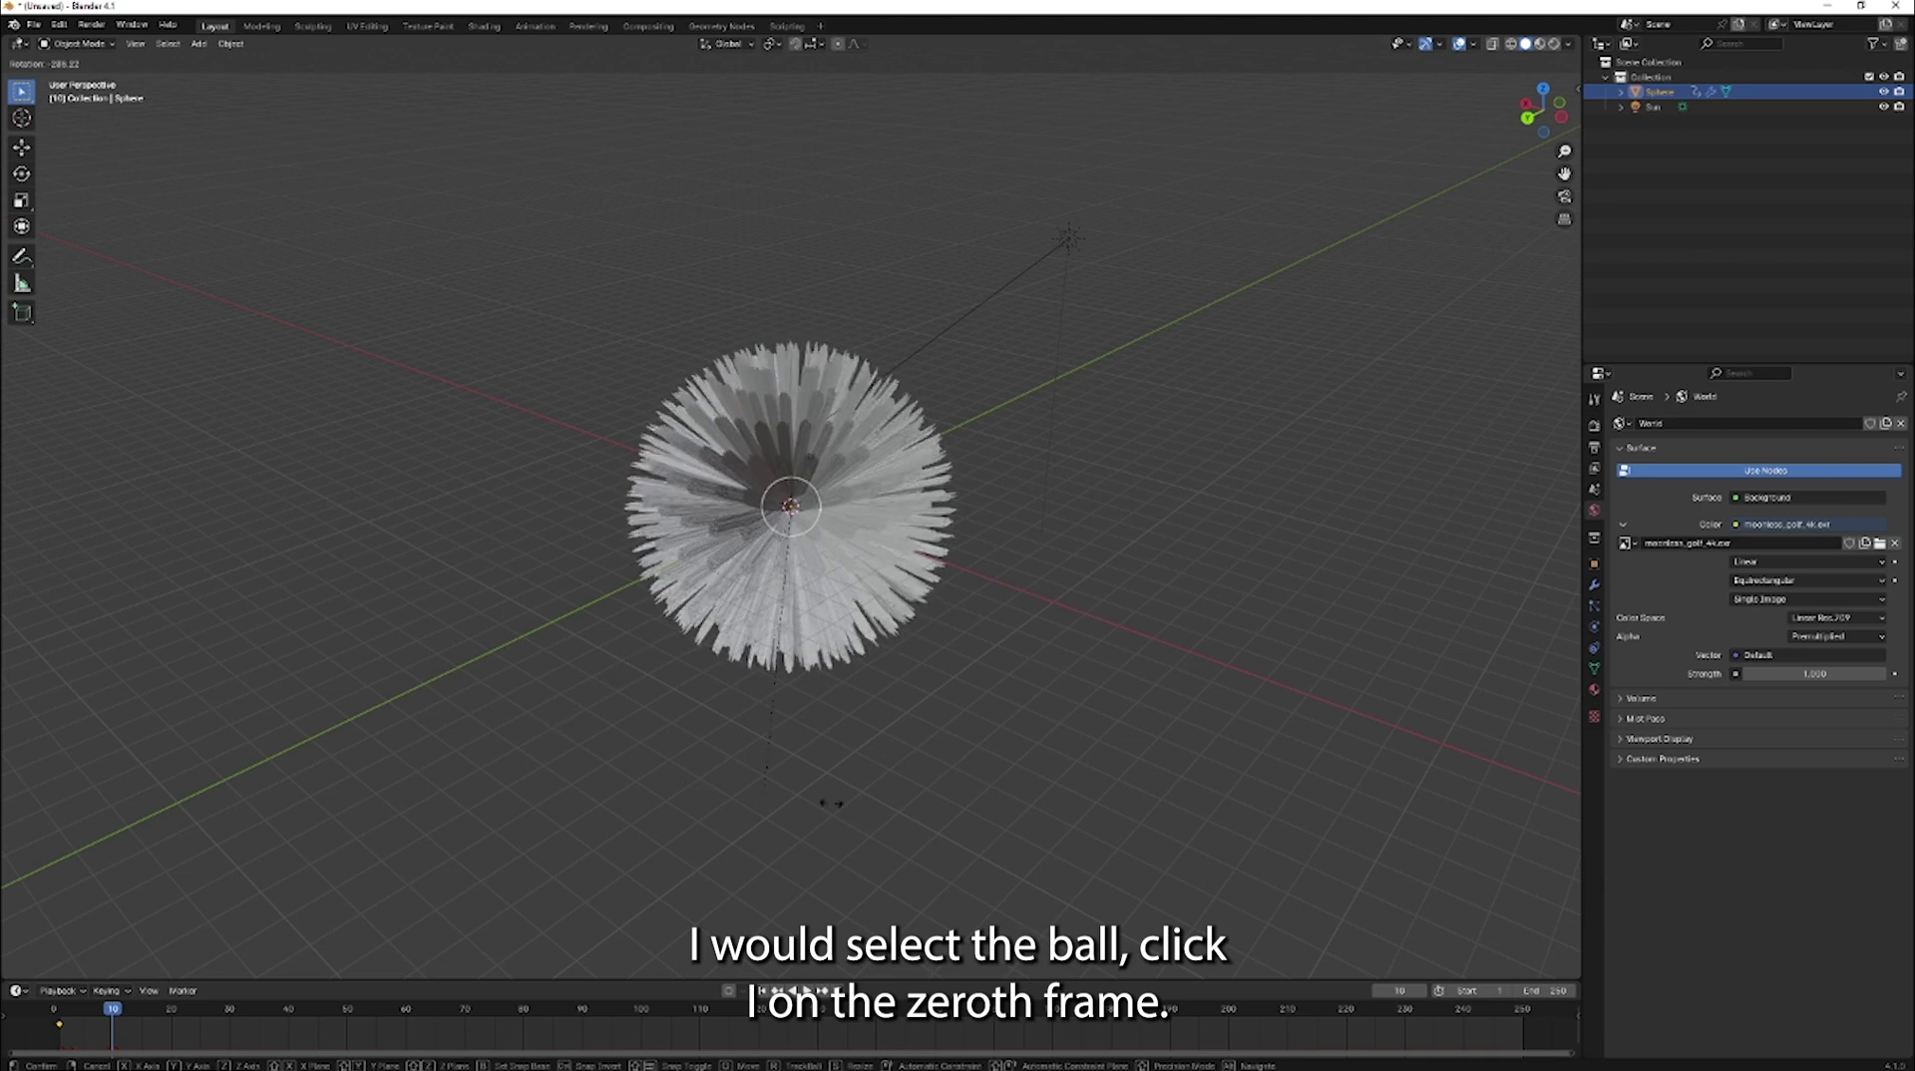
click(549, 350)
click(685, 219)
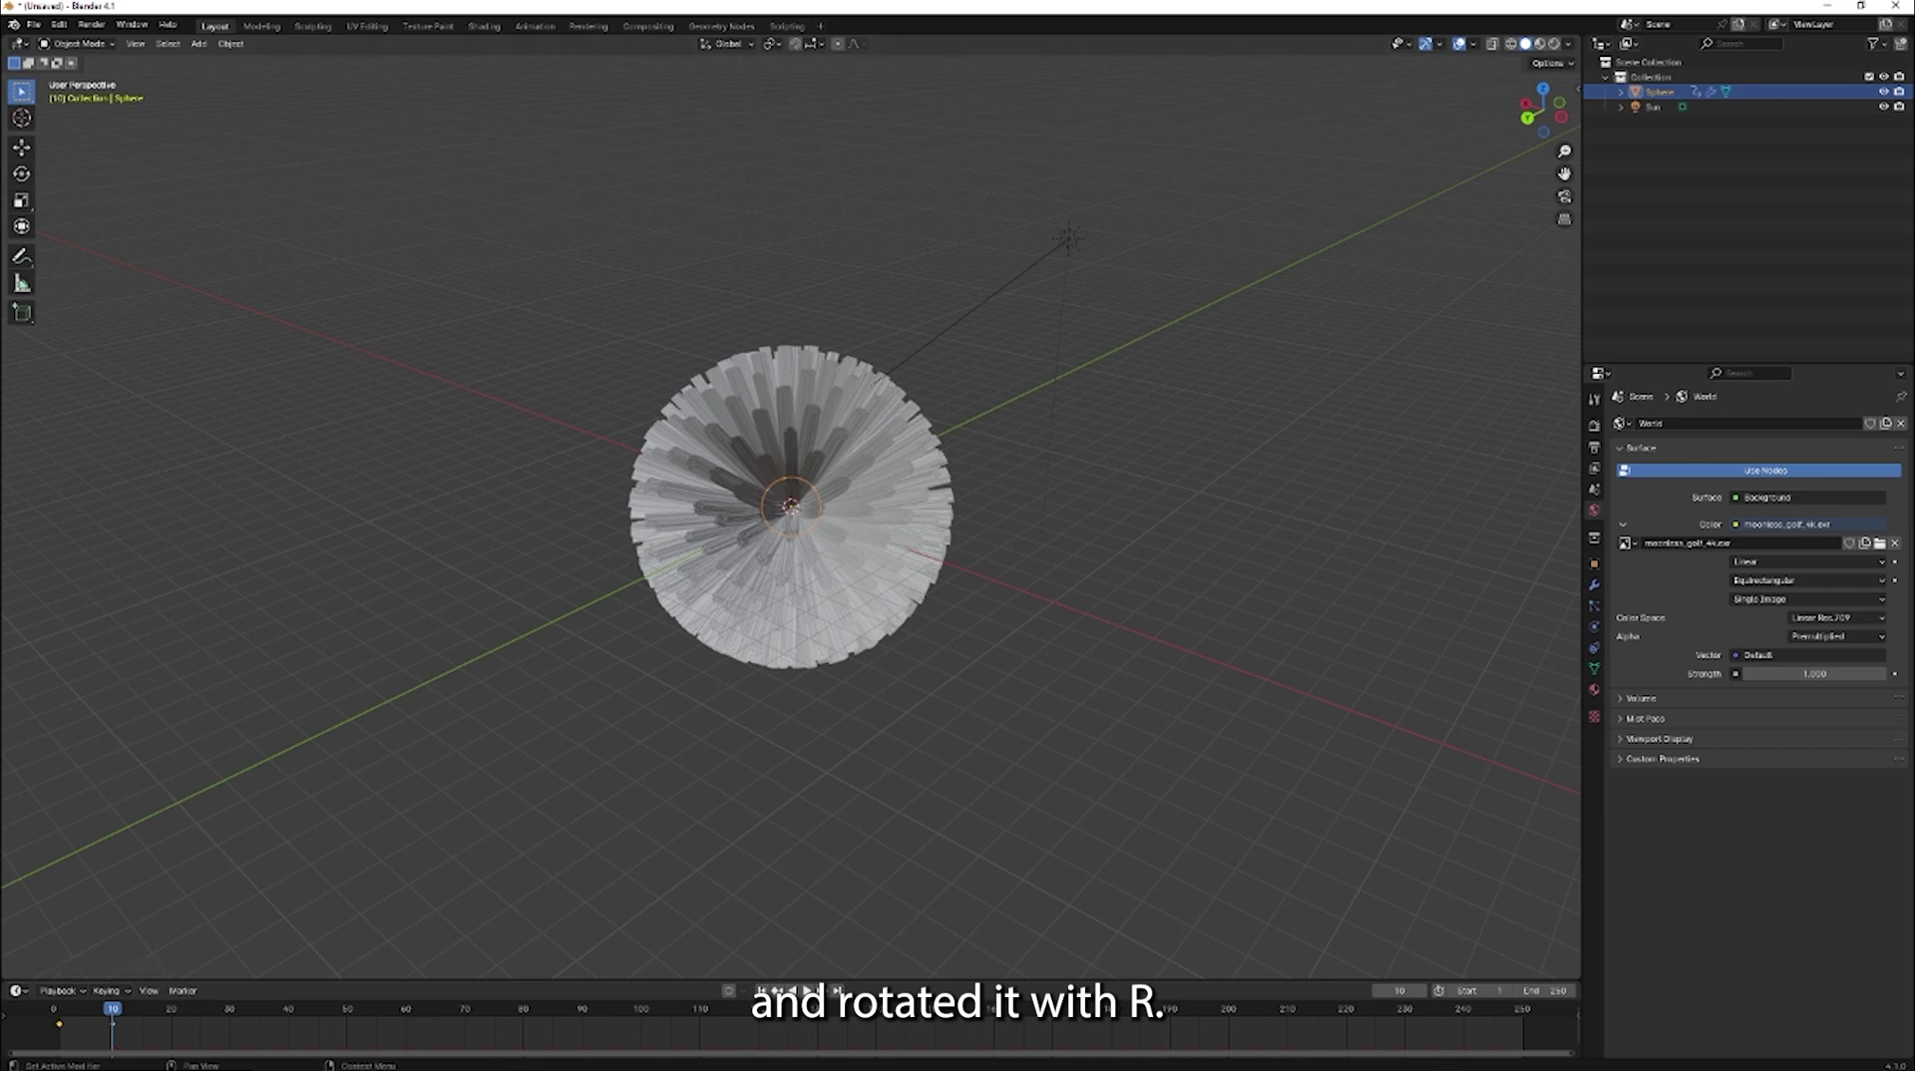
key(i)
Rotate and keyframe the sphere at frame 50, then move it right of centre at frame 73.
click(346, 1009)
key(r)
click(249, 639)
key(i)
click(481, 1008)
key(g)
click(769, 460)
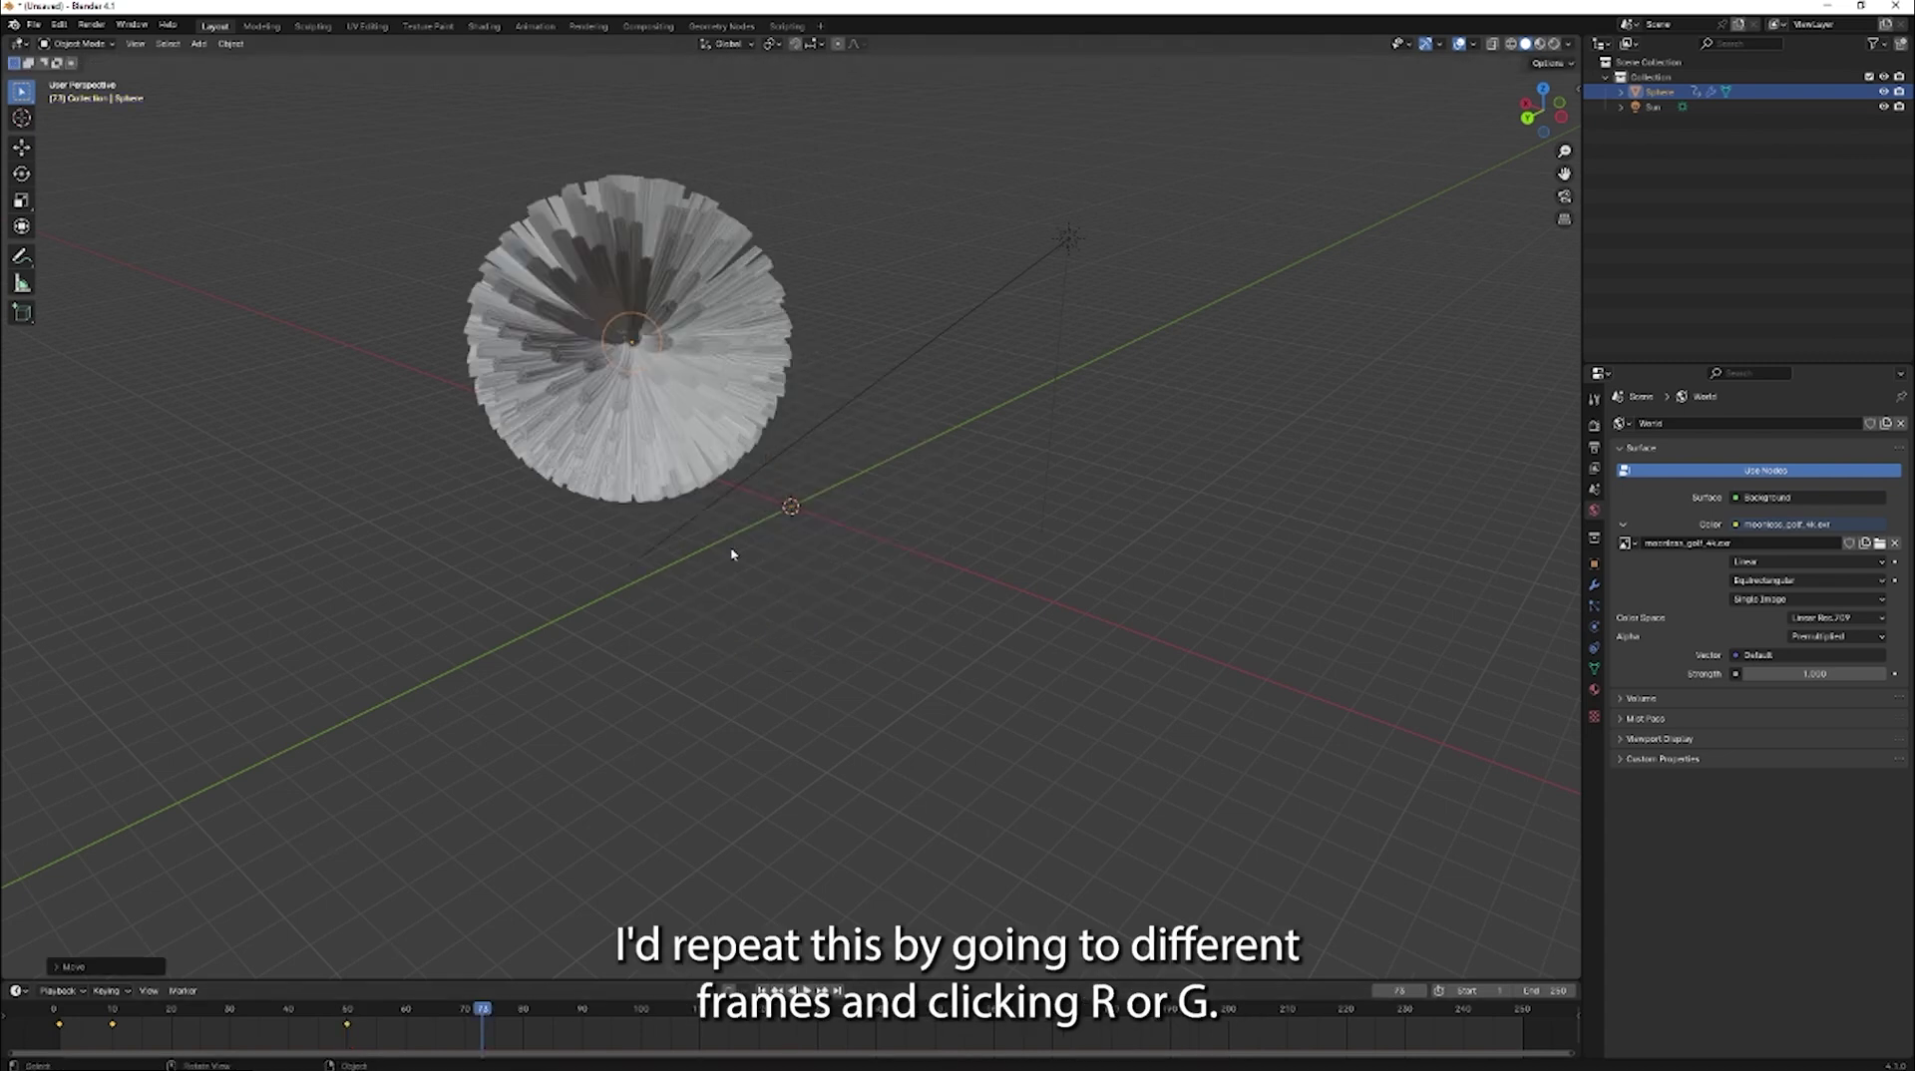
key(g)
click(1040, 736)
Set the animation end frame to 110.
drag(692, 1016, 700, 1016)
key(Return)
click(778, 519)
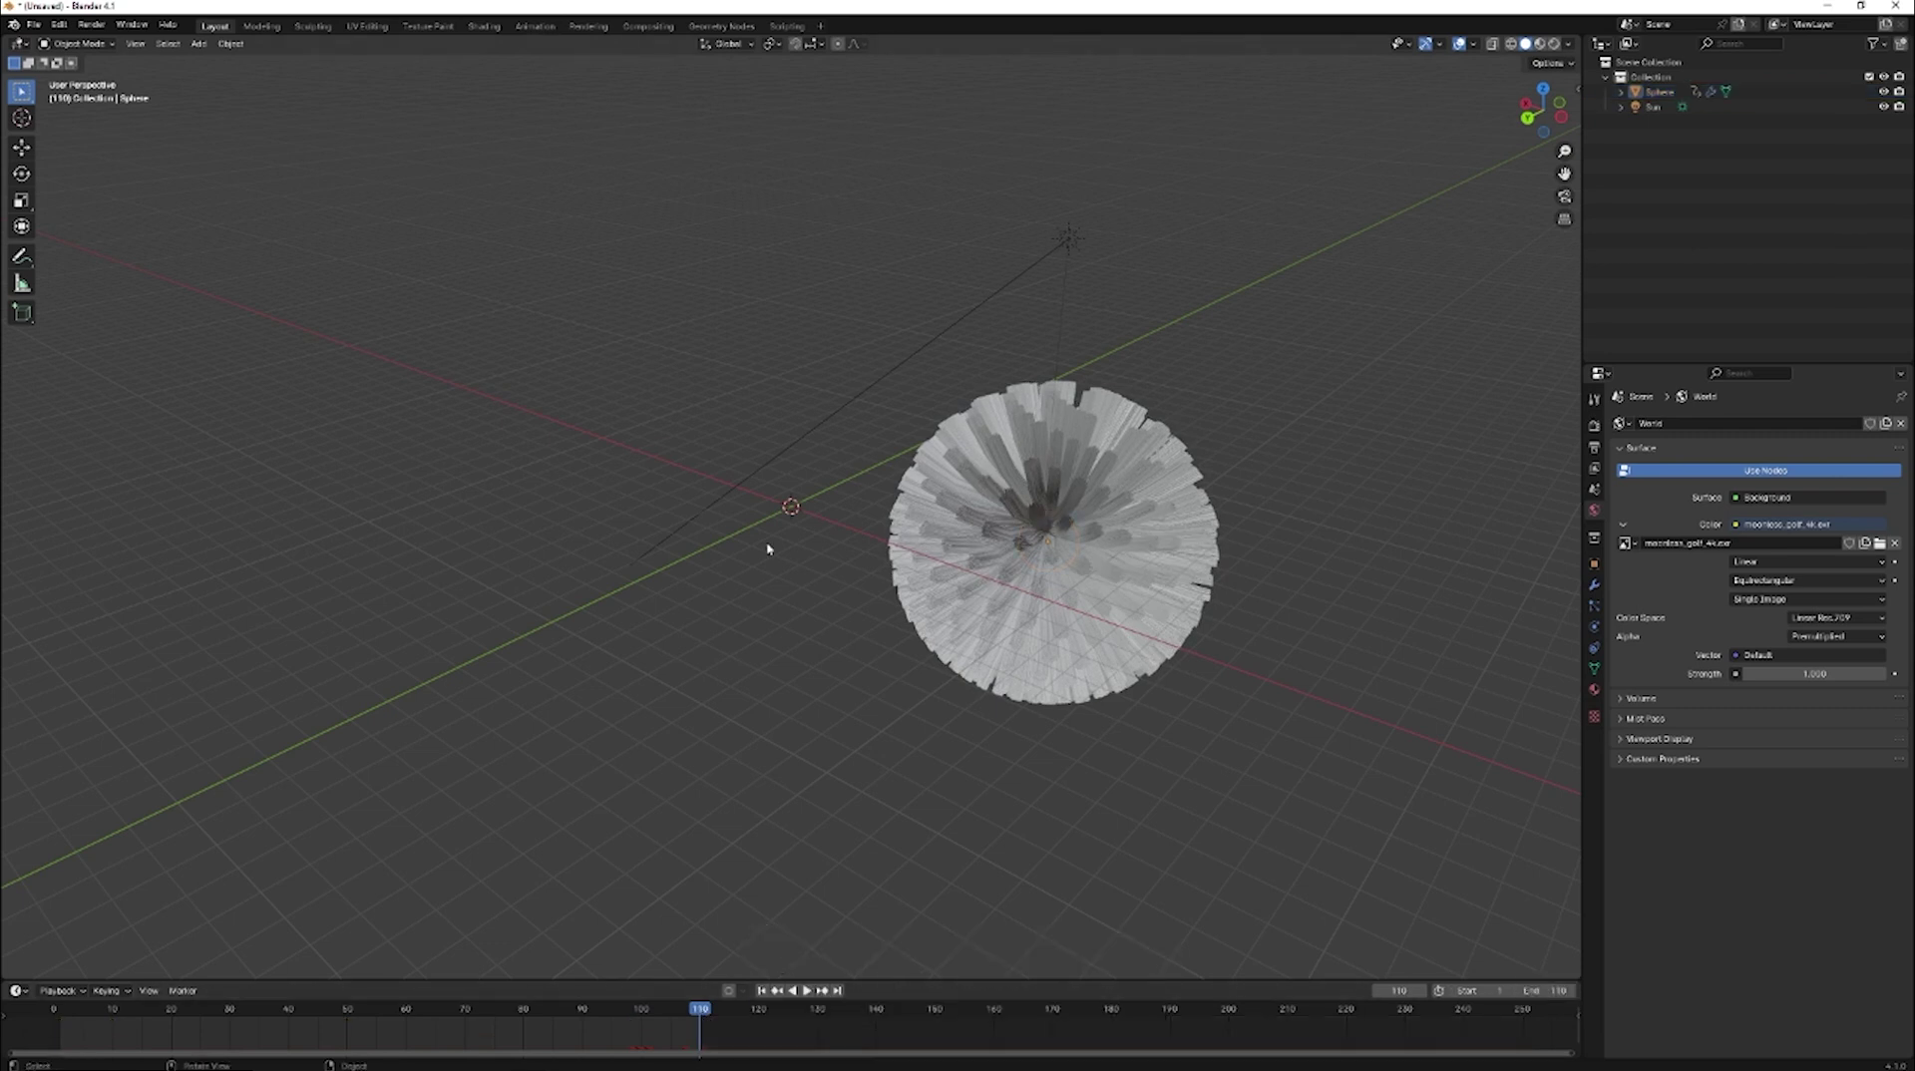
key(shift+a)
Add a camera and align it to an orbited view framing the hairy sphere.
mouse_move(769, 547)
click(762, 579)
middle_drag(762, 606, 750, 811)
key(ctrl+alt+KP_0)
drag(703, 1015, 46, 1010)
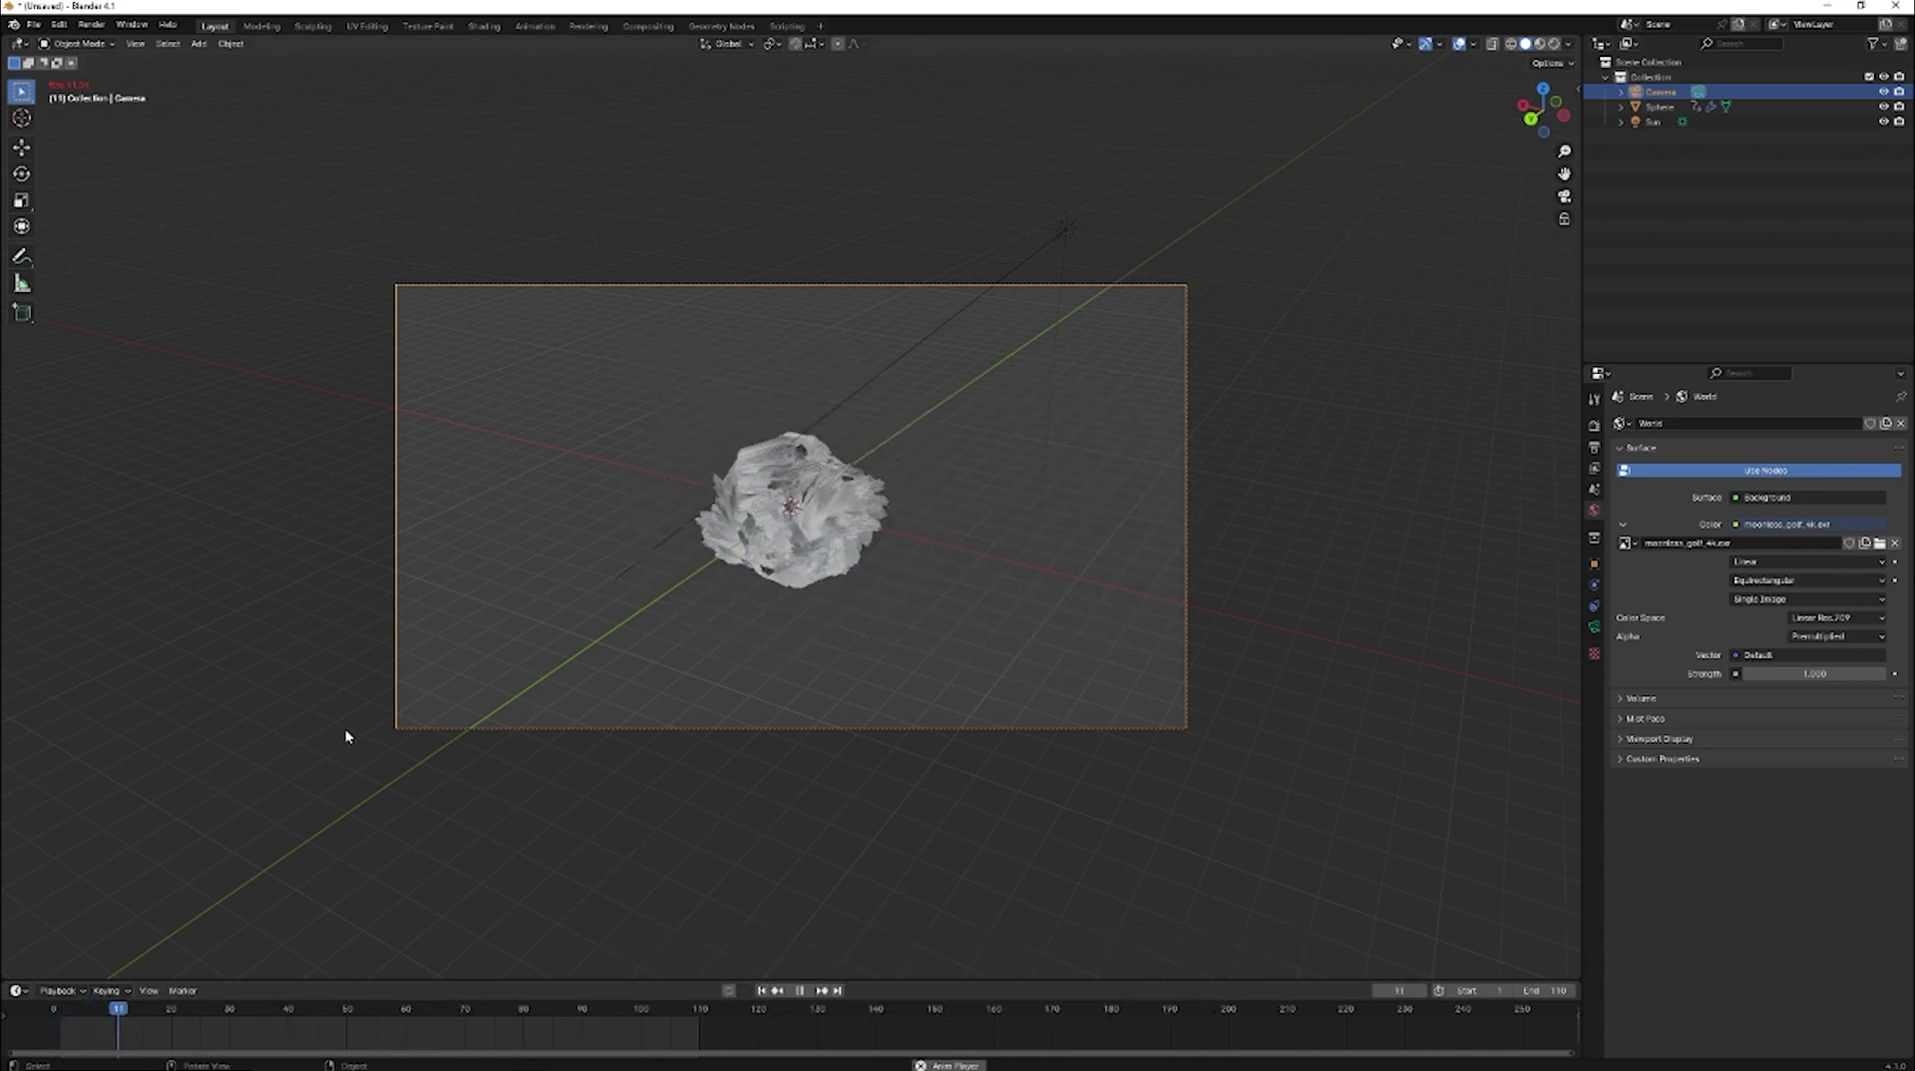
Set the output file format to FFmpeg Video and start rendering the animation.
click(1596, 427)
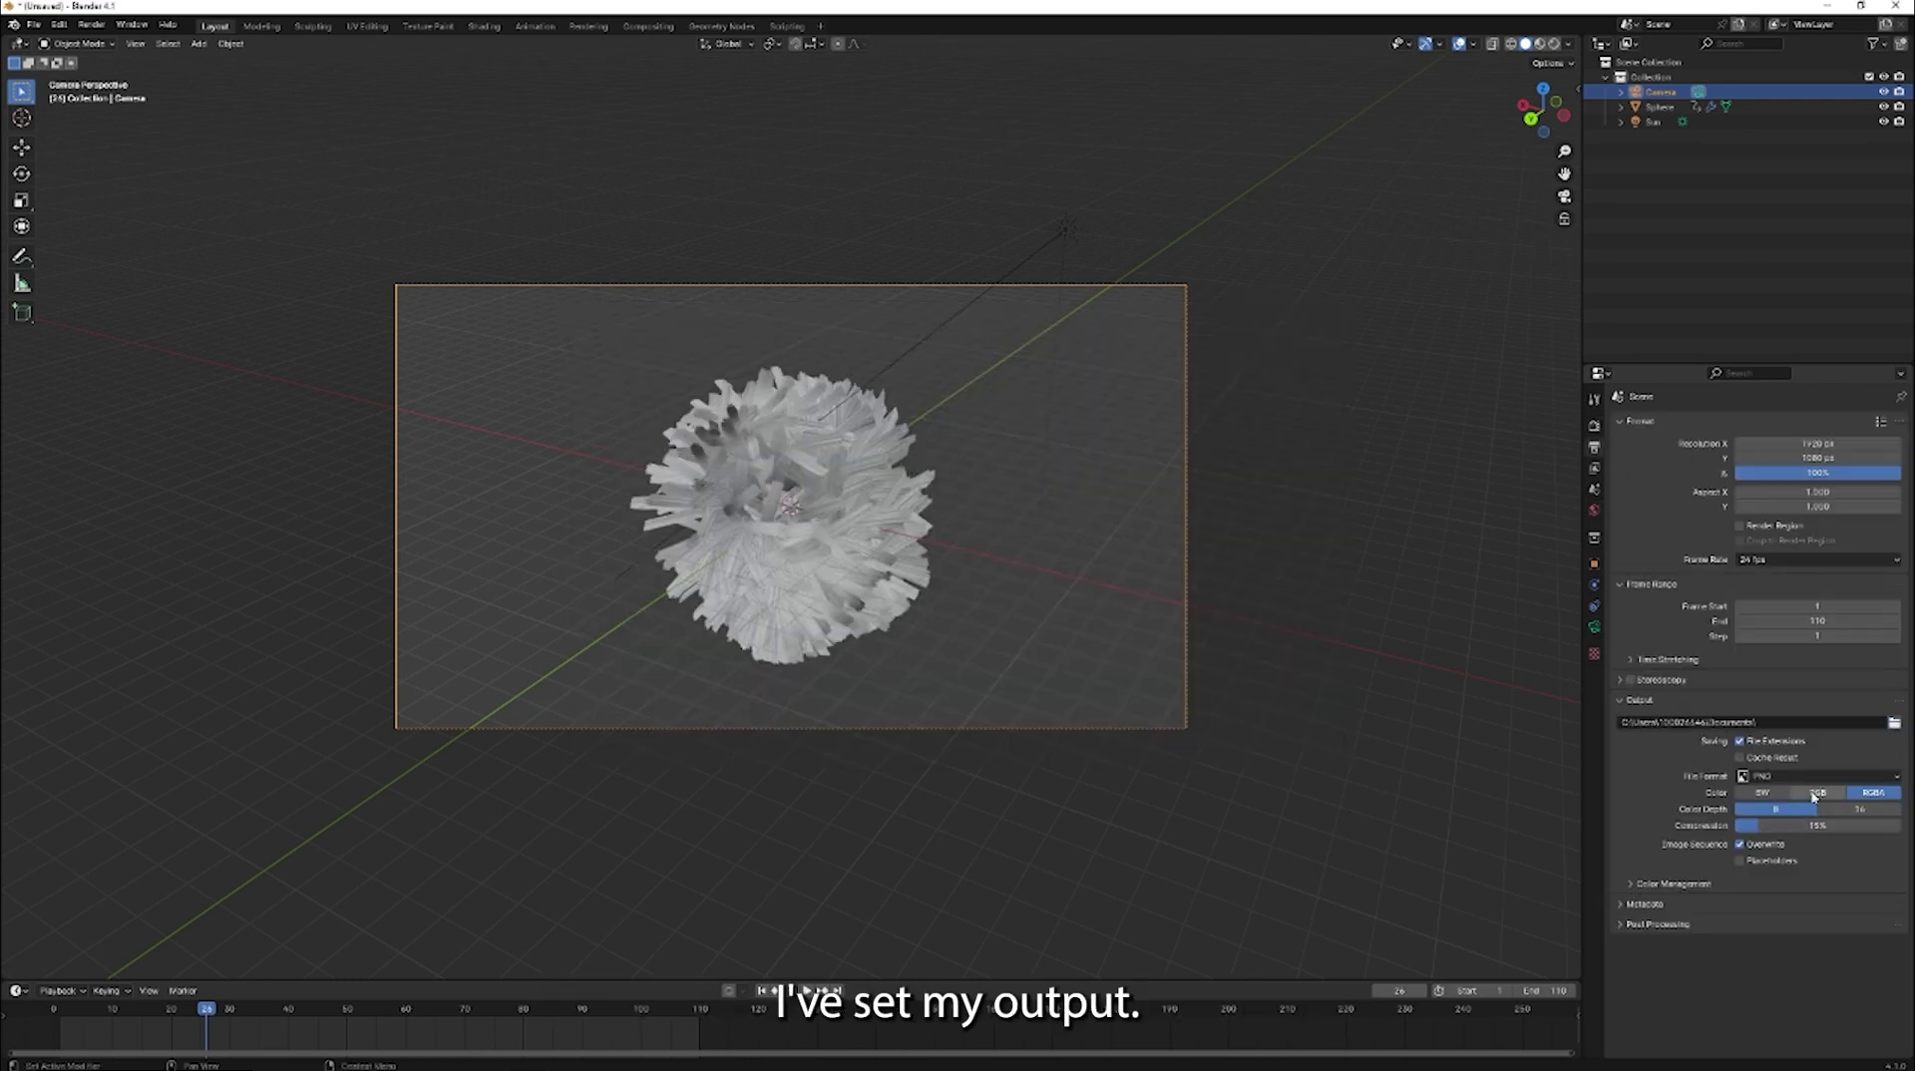
click(1784, 776)
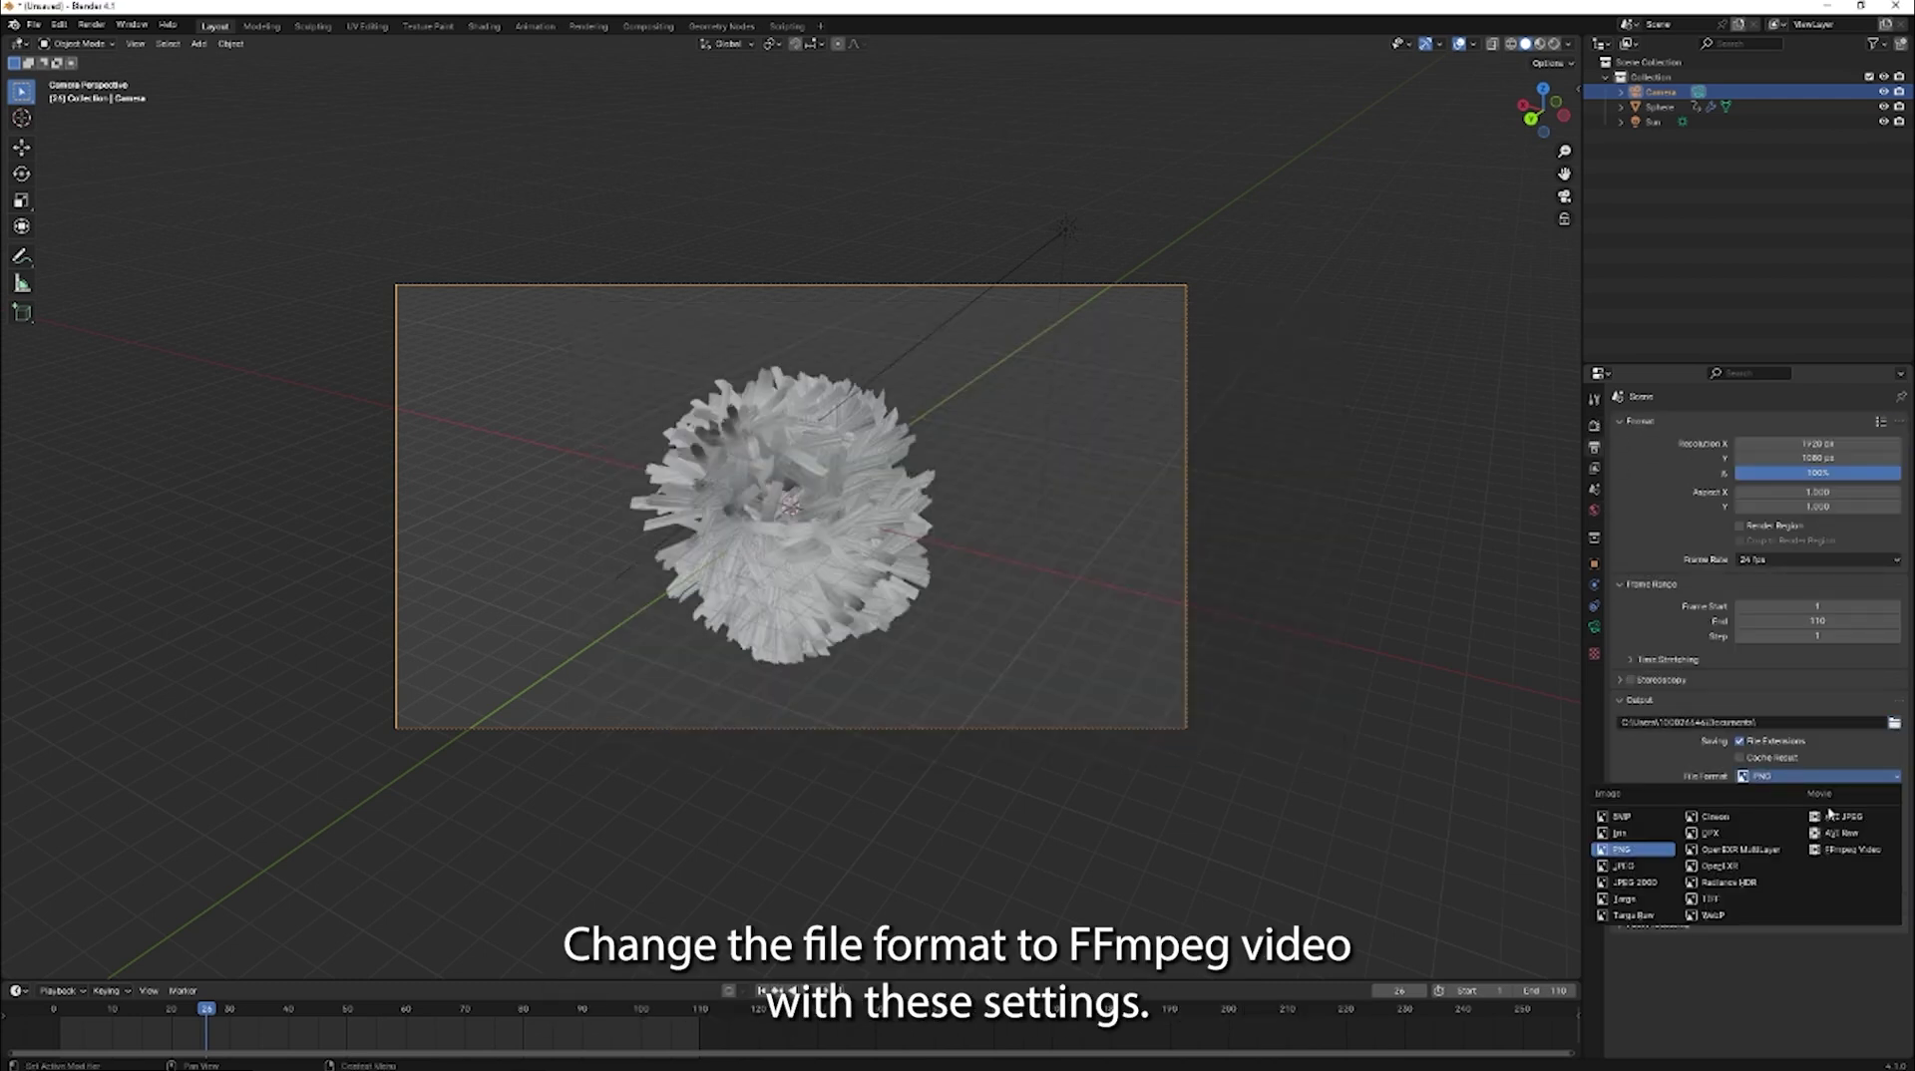
click(1857, 853)
scroll(1663, 876, down, 5)
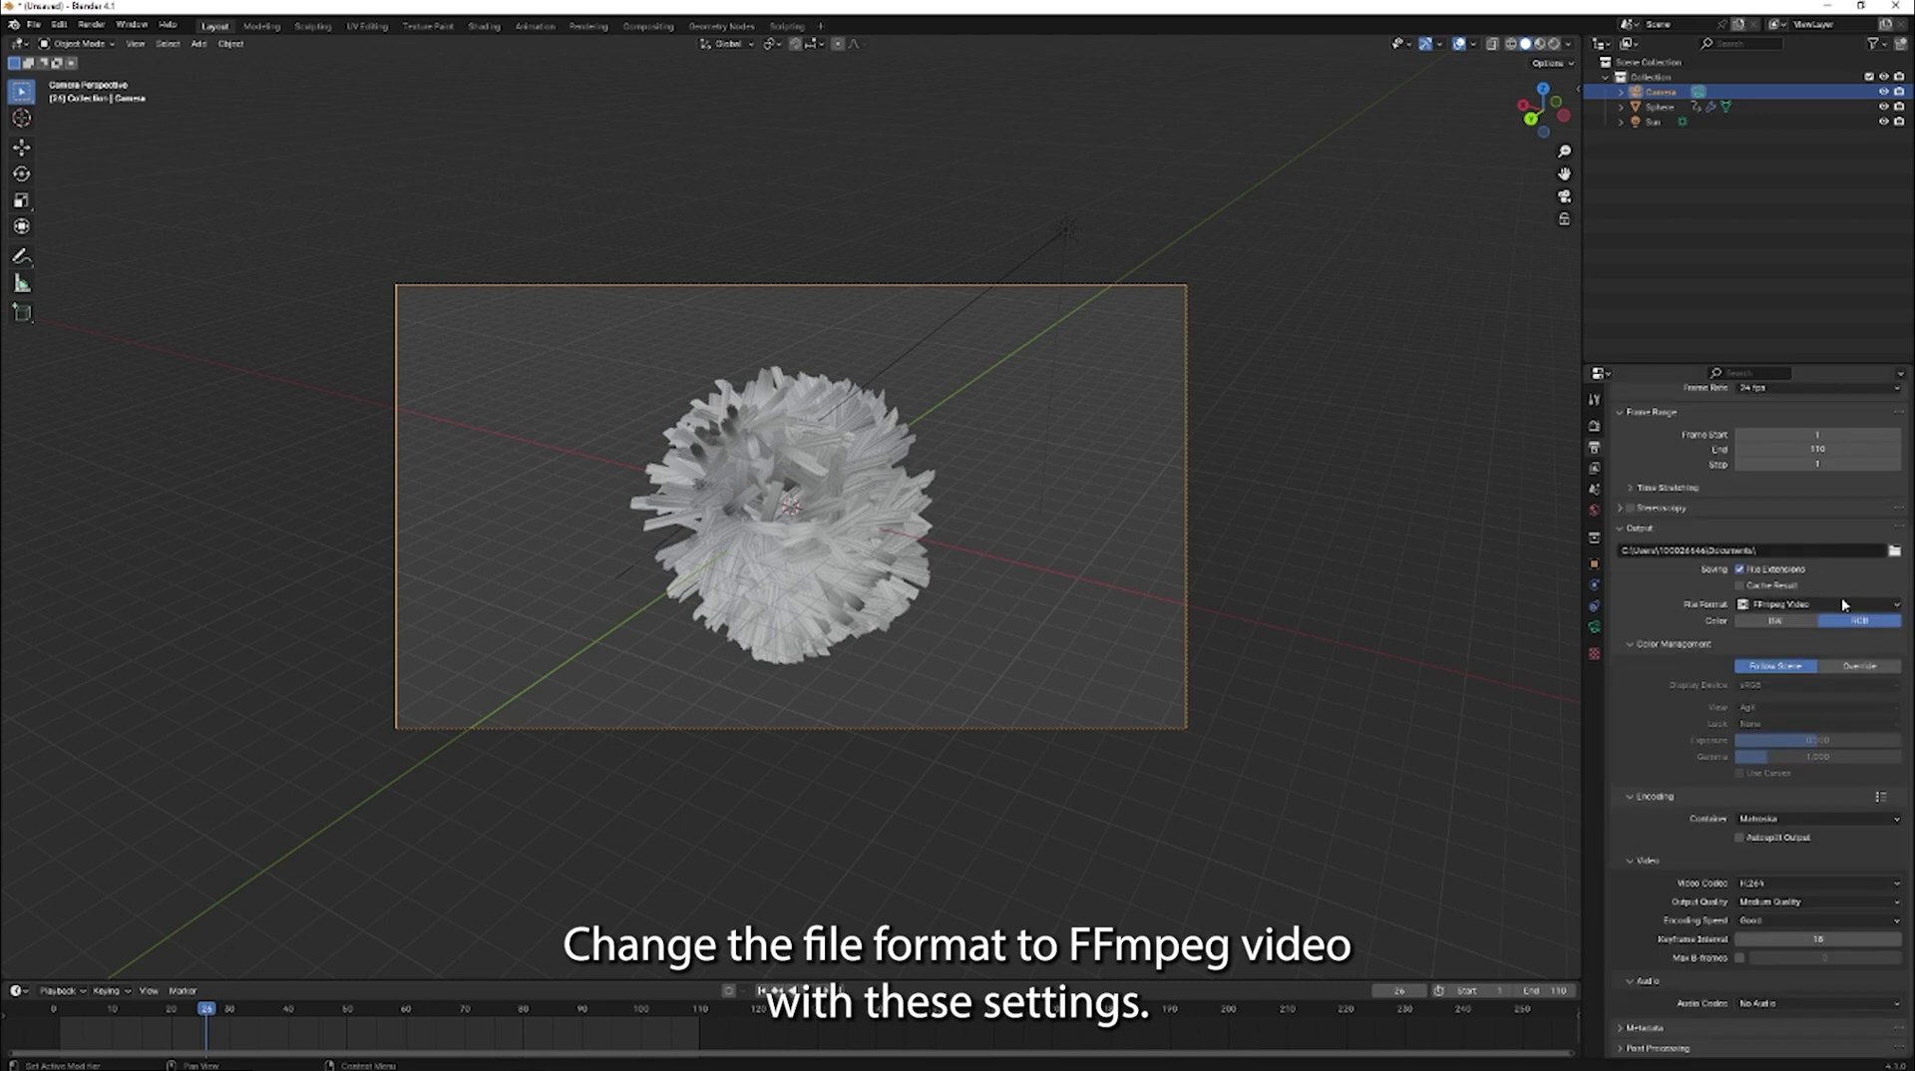
click(89, 25)
click(97, 58)
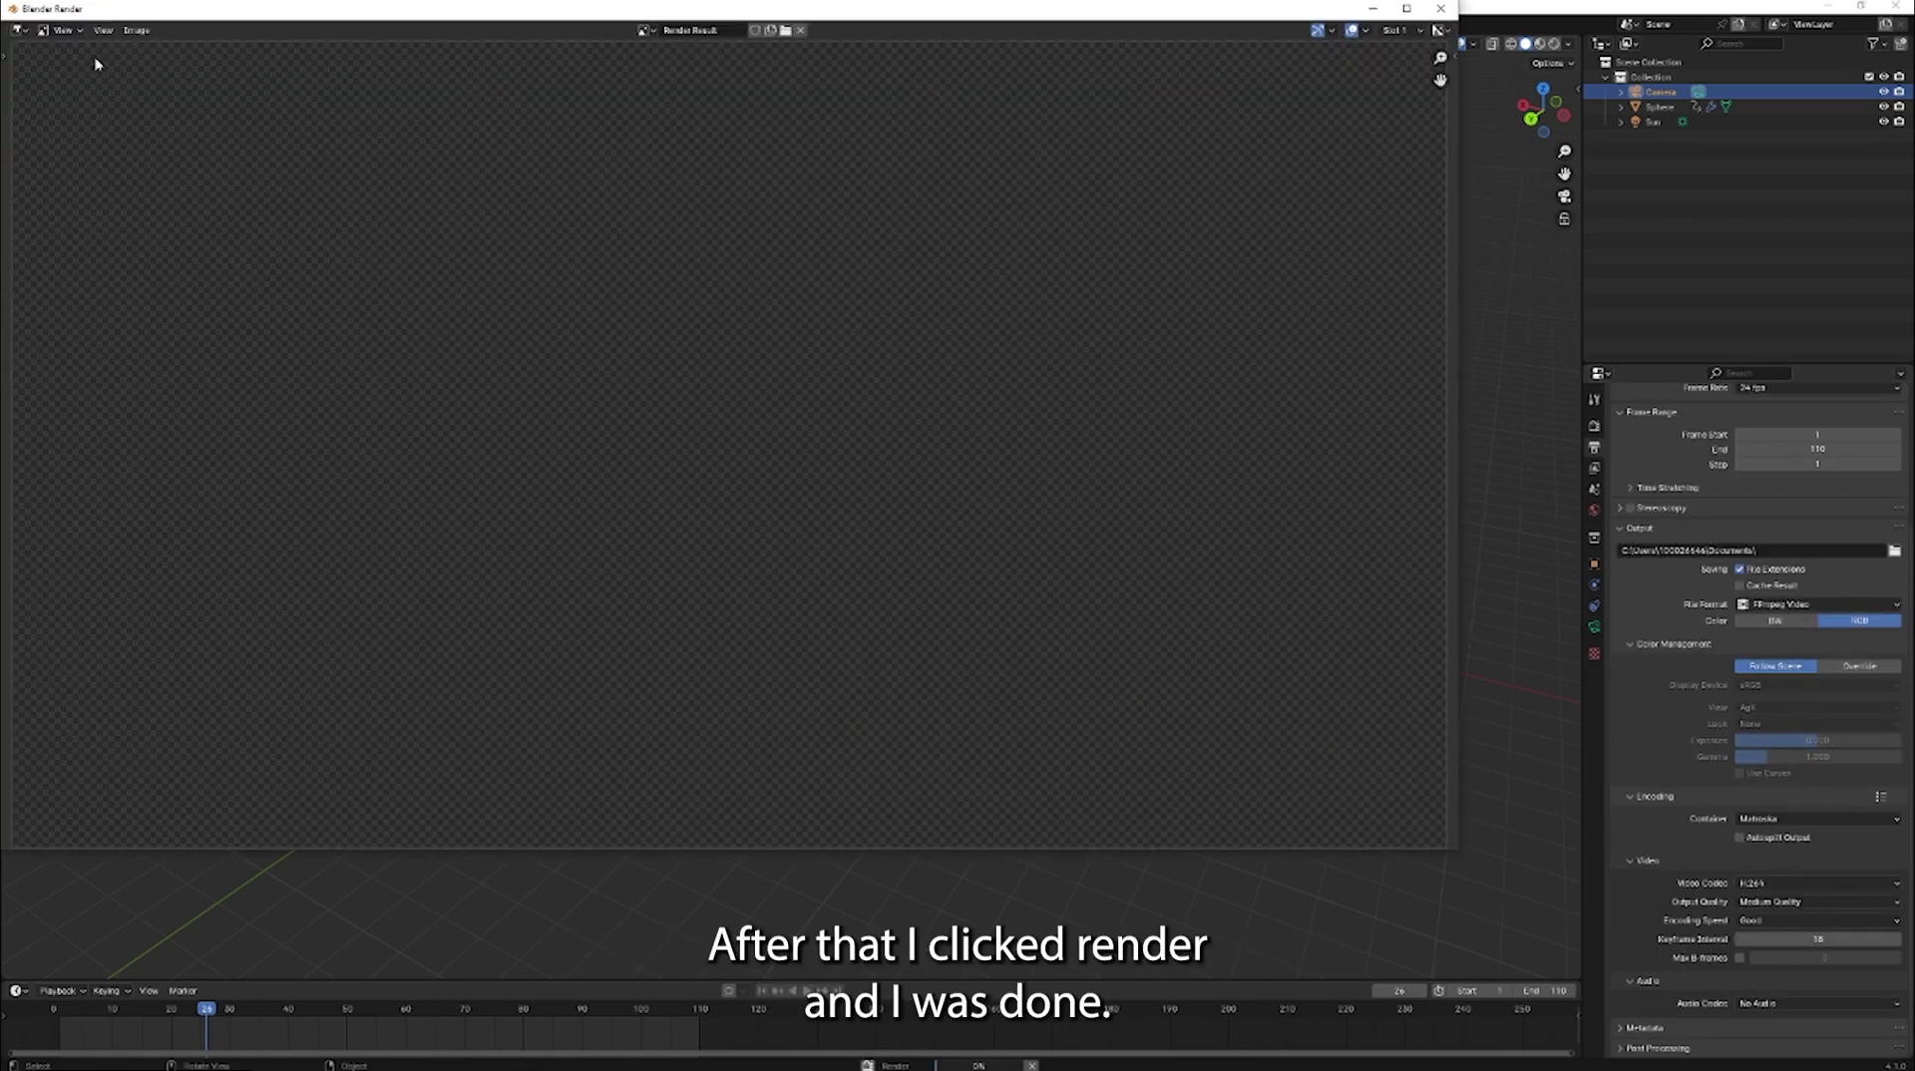